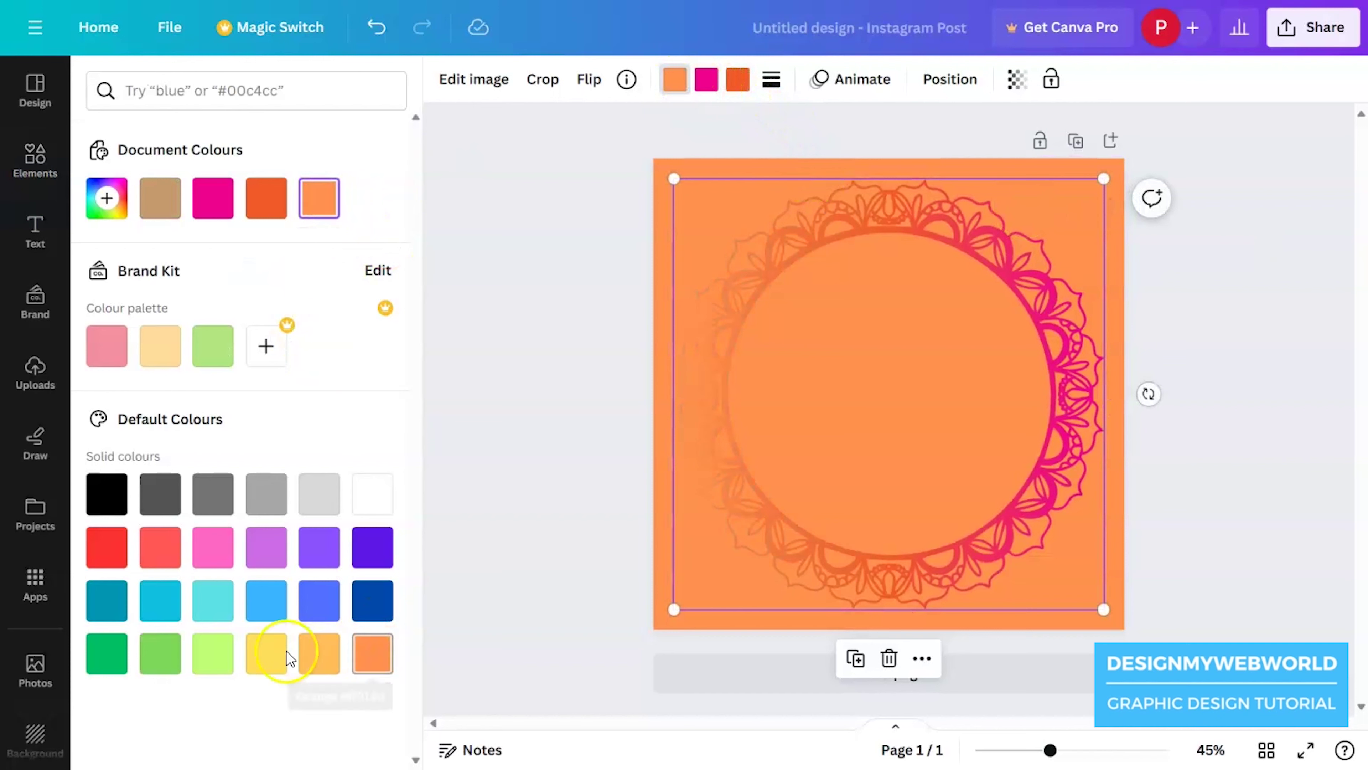
# Recolour the circular mandala frame's three gradient colours to yellow, white and yellow
pyautogui.click(367, 506)
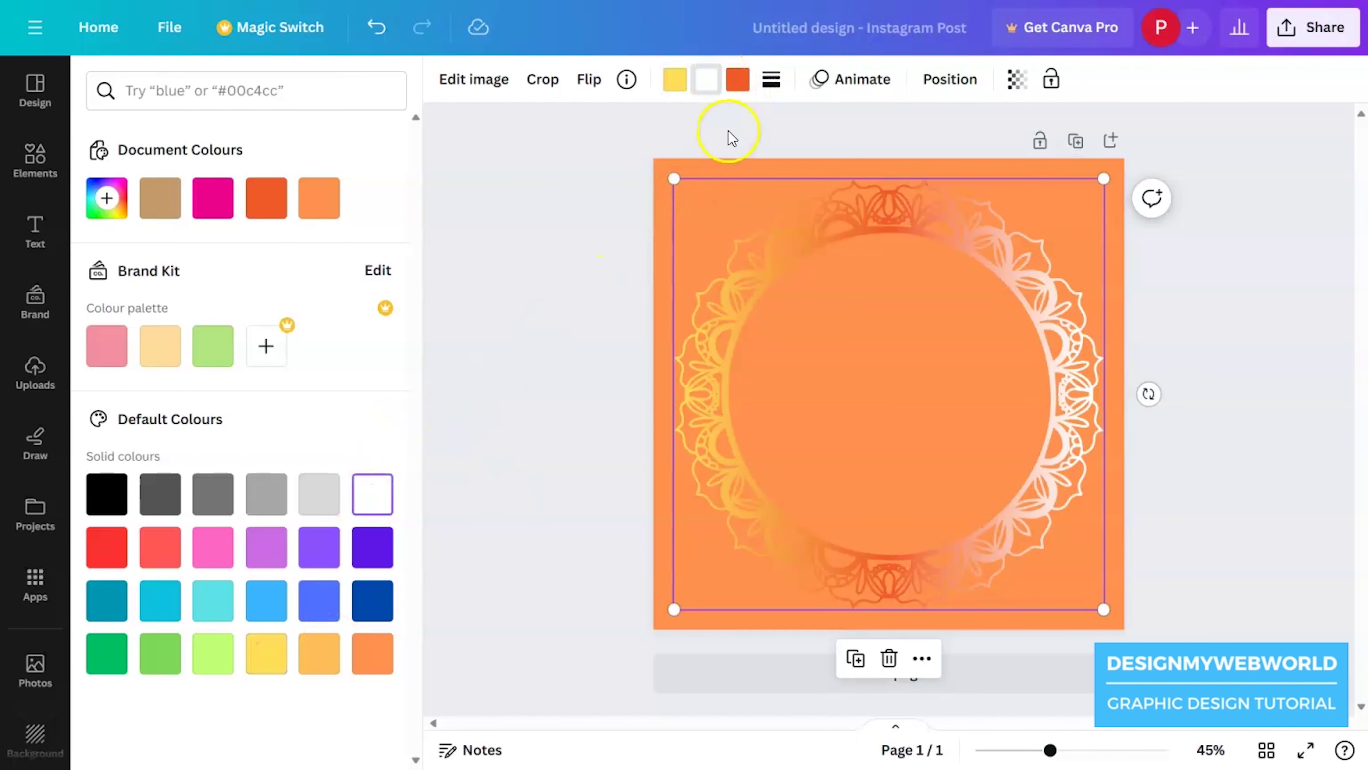
pyautogui.click(316, 665)
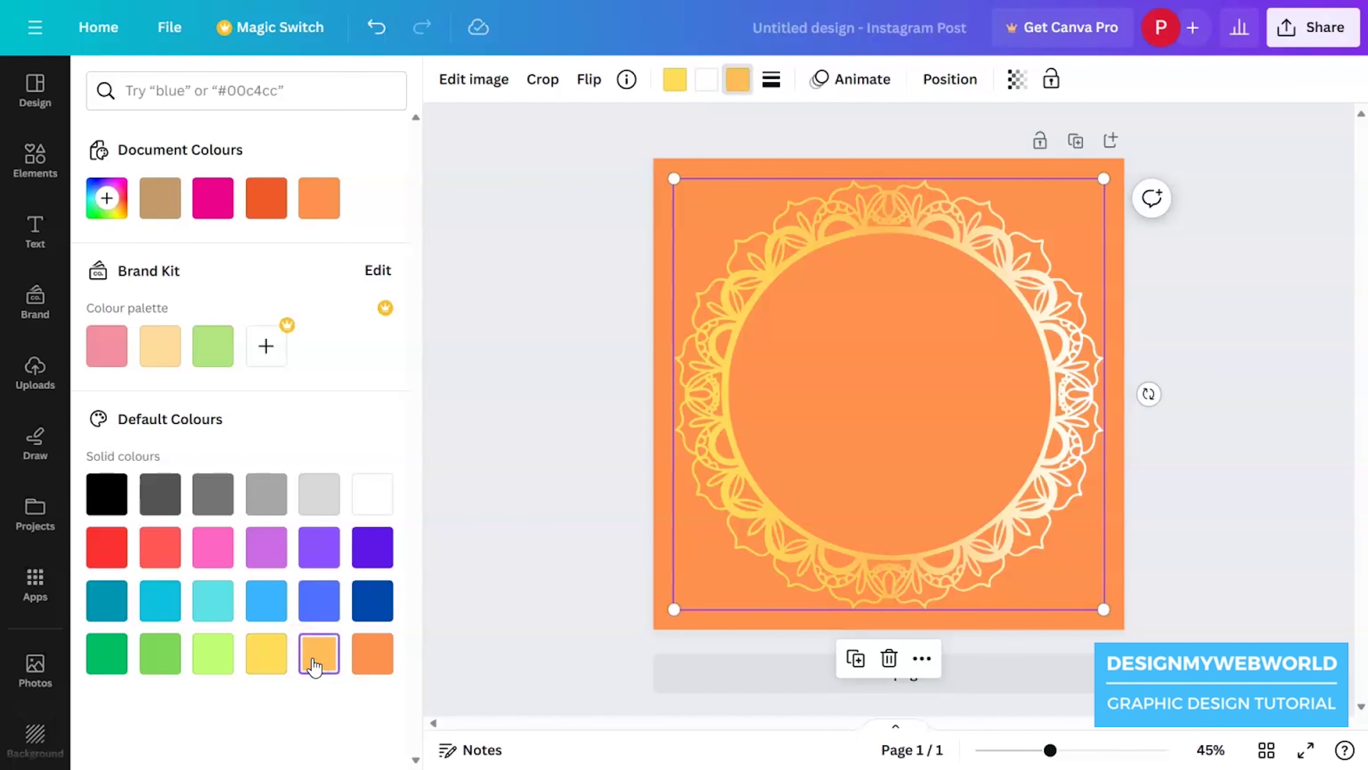
pyautogui.click(277, 665)
pyautogui.click(313, 665)
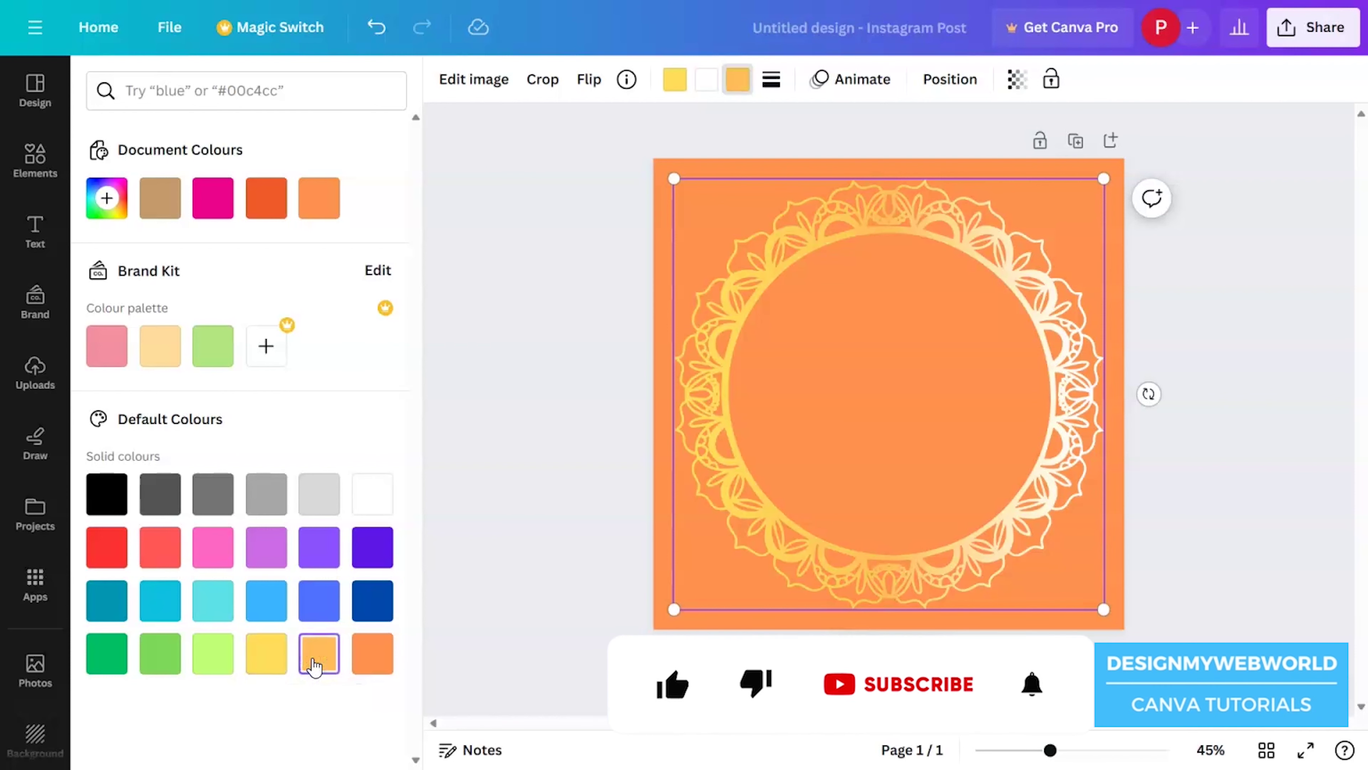
pyautogui.click(268, 661)
pyautogui.click(666, 406)
pyautogui.click(1200, 502)
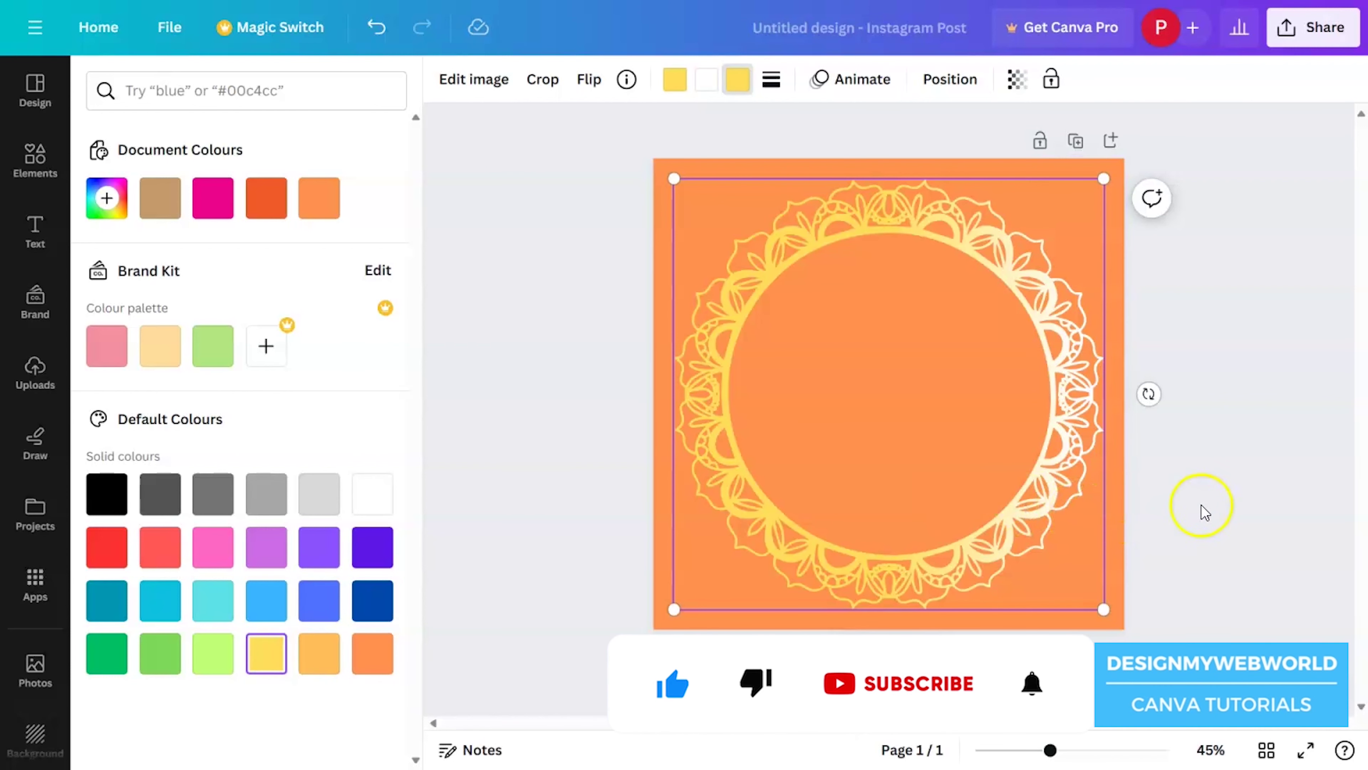
pyautogui.click(1274, 484)
# Add a heading reading "Makar" to the design
pyautogui.click(35, 235)
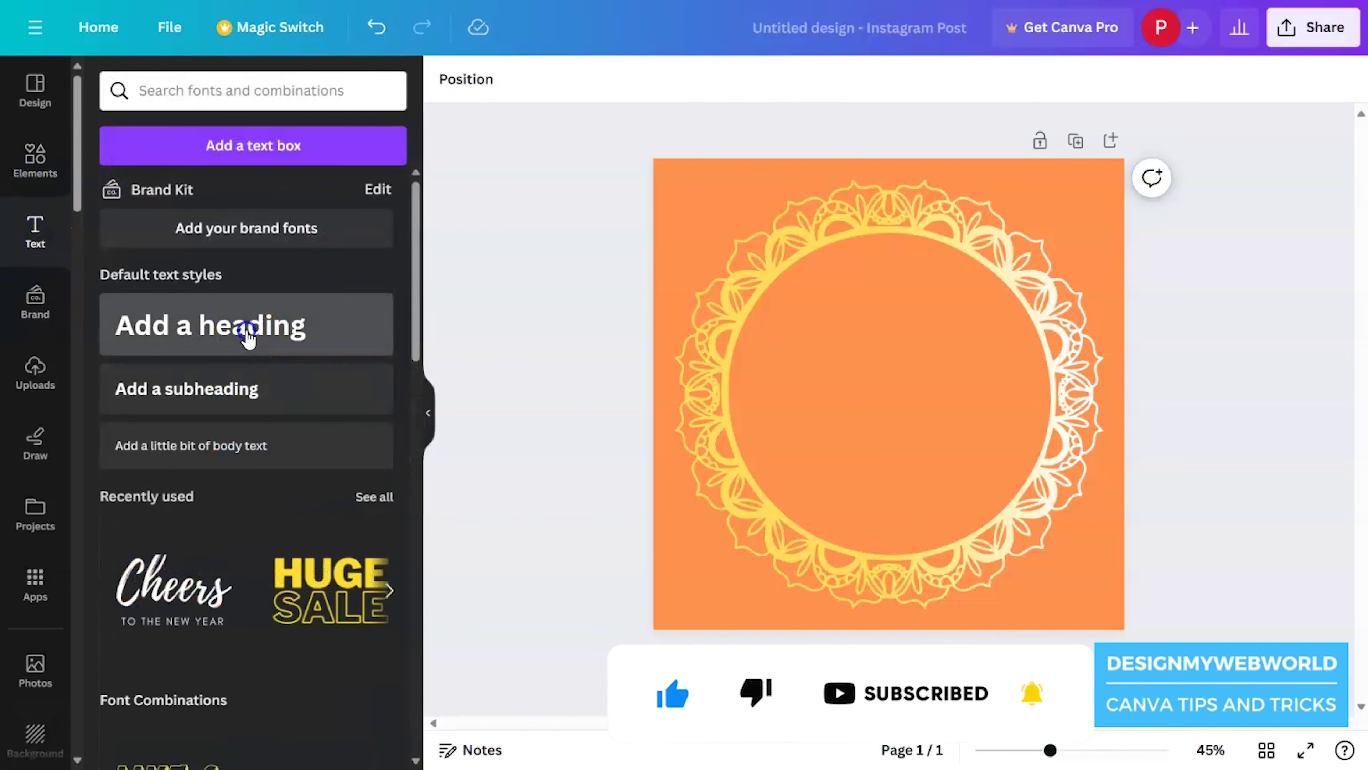
pyautogui.click(248, 333)
pyautogui.write('Makar')
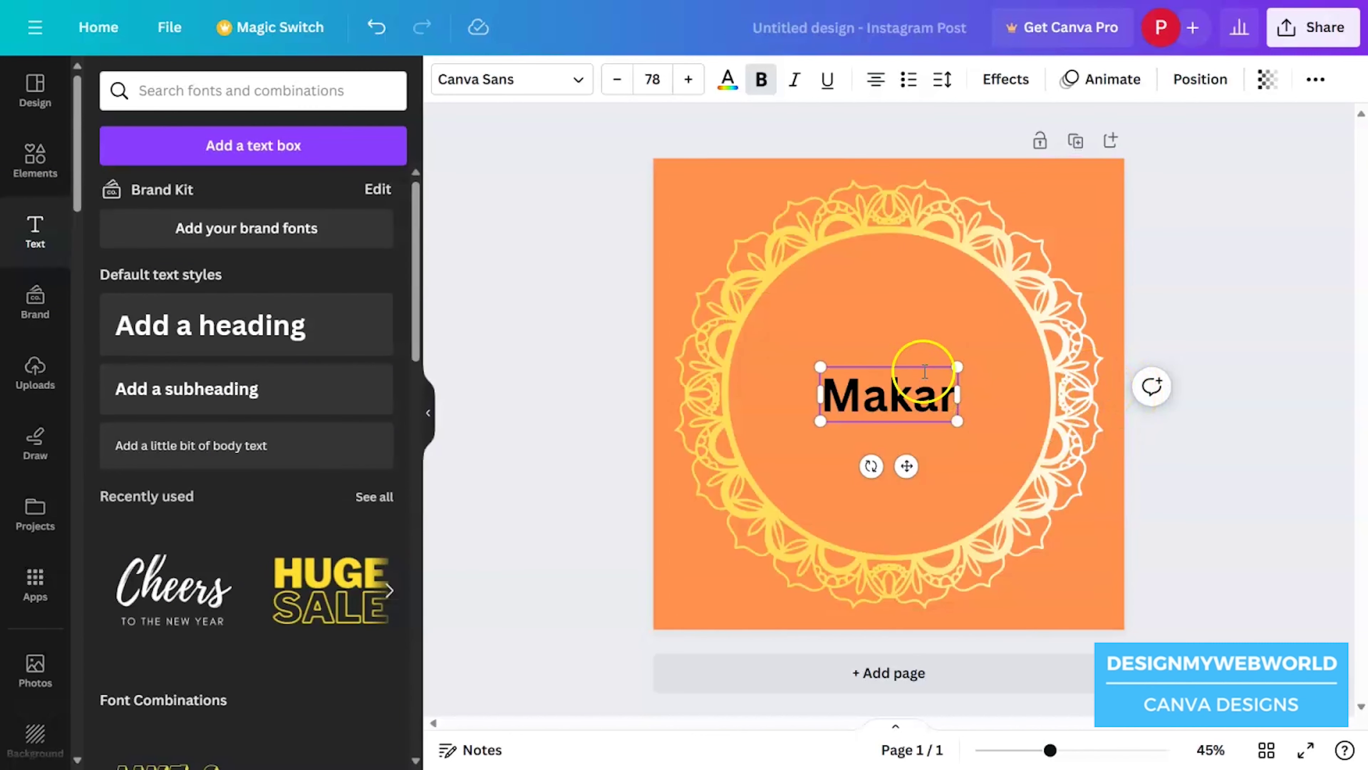
# Set the heading in uppercase and move it up inside the mandala circle, keeping it centred
pyautogui.click(1312, 81)
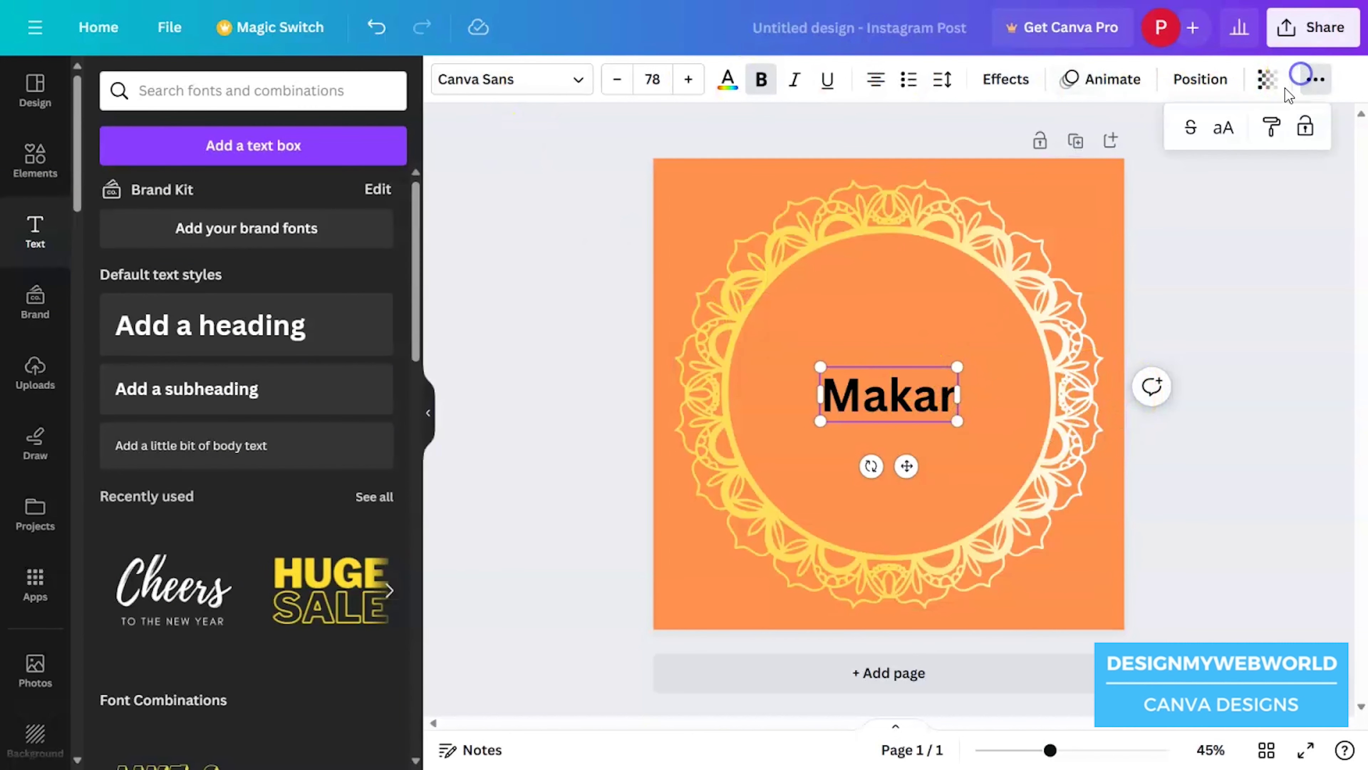
pyautogui.click(1234, 135)
pyautogui.moveTo(906, 465); pyautogui.dragTo(904, 354)
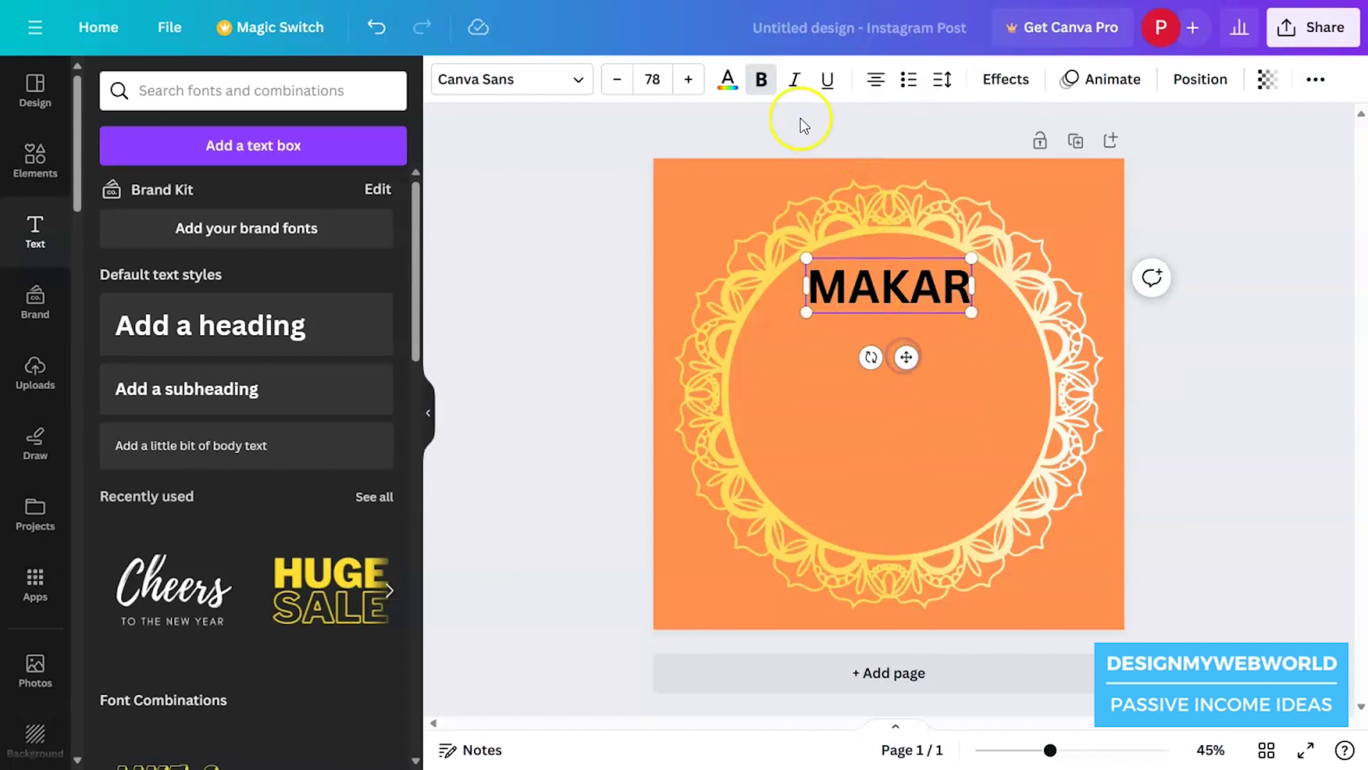
# Change the MAKAR heading's text colour to white
pyautogui.click(743, 89)
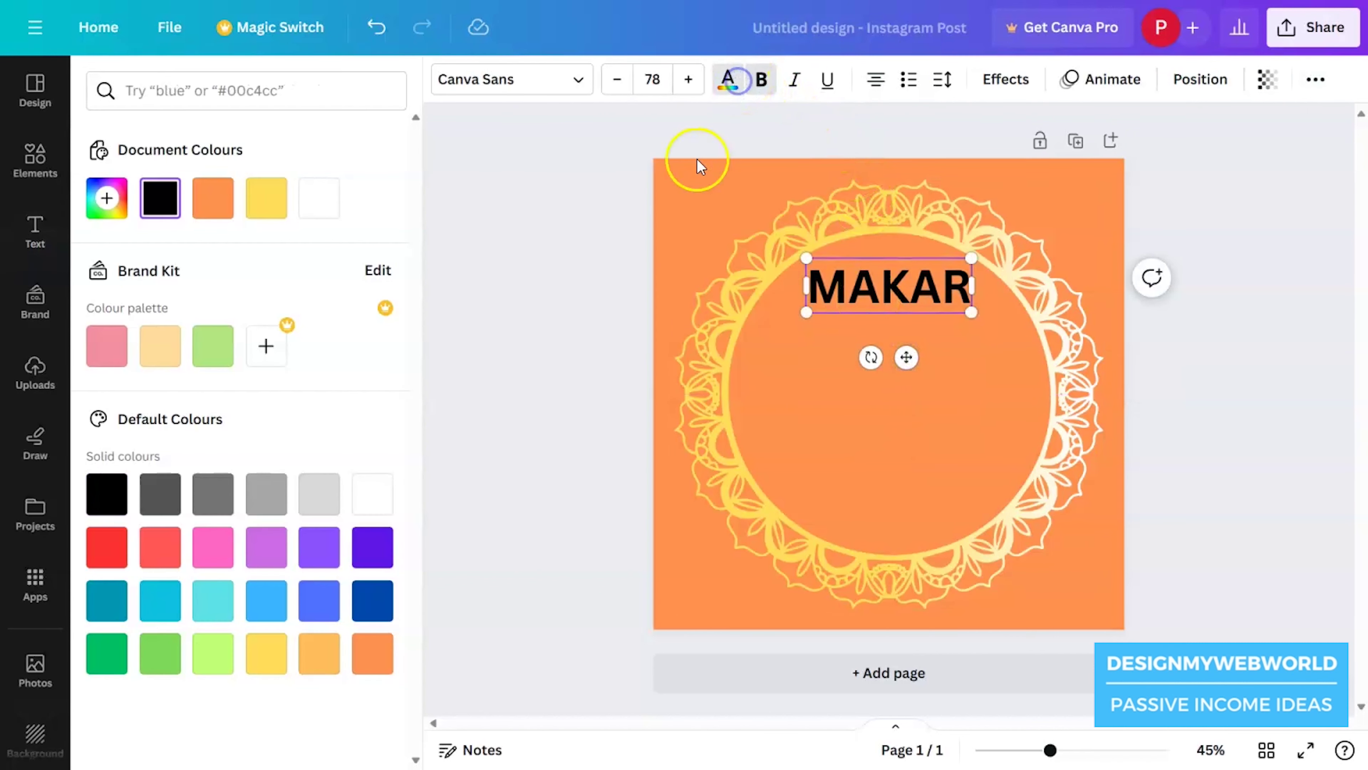
pyautogui.click(319, 197)
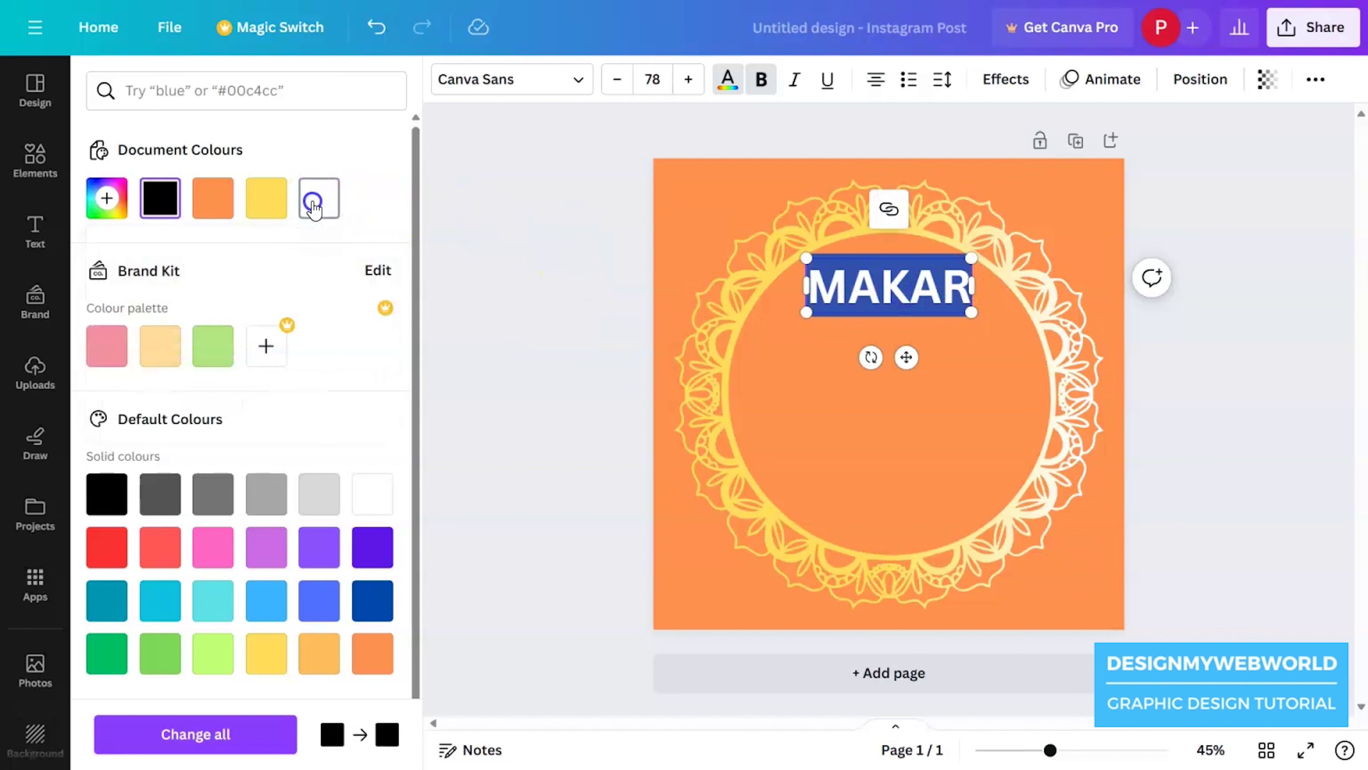
pyautogui.click(620, 216)
pyautogui.doubleClick(879, 284)
pyautogui.click(1250, 293)
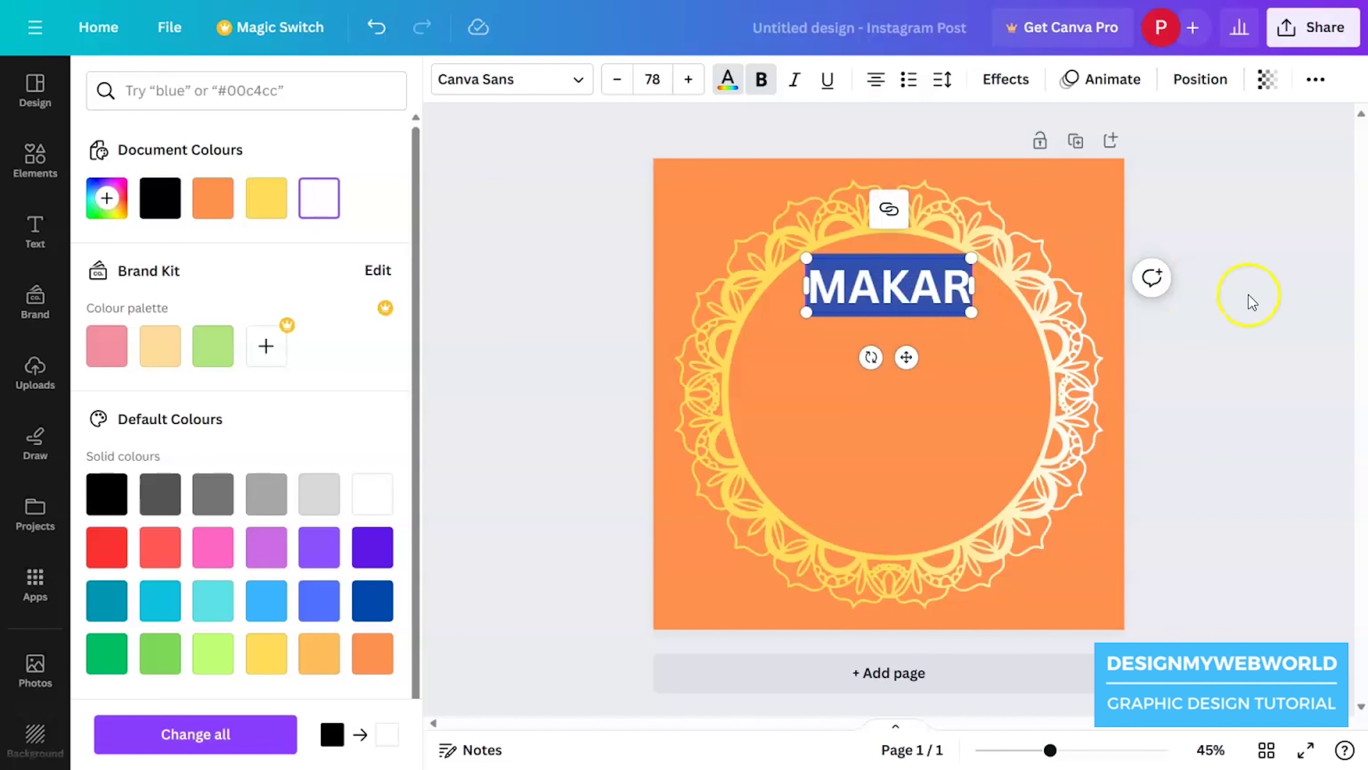
# Duplicate the MAKAR heading, change the copy's text to "SANKRANTI" and place it centred directly beneath the original
pyautogui.click(898, 296)
pyautogui.moveTo(896, 286); pyautogui.dragTo(891, 332)
pyautogui.doubleClick(891, 332)
pyautogui.write('SANKRANTU')
pyautogui.press('BackSpace')
pyautogui.write('I')
pyautogui.click(1137, 245)
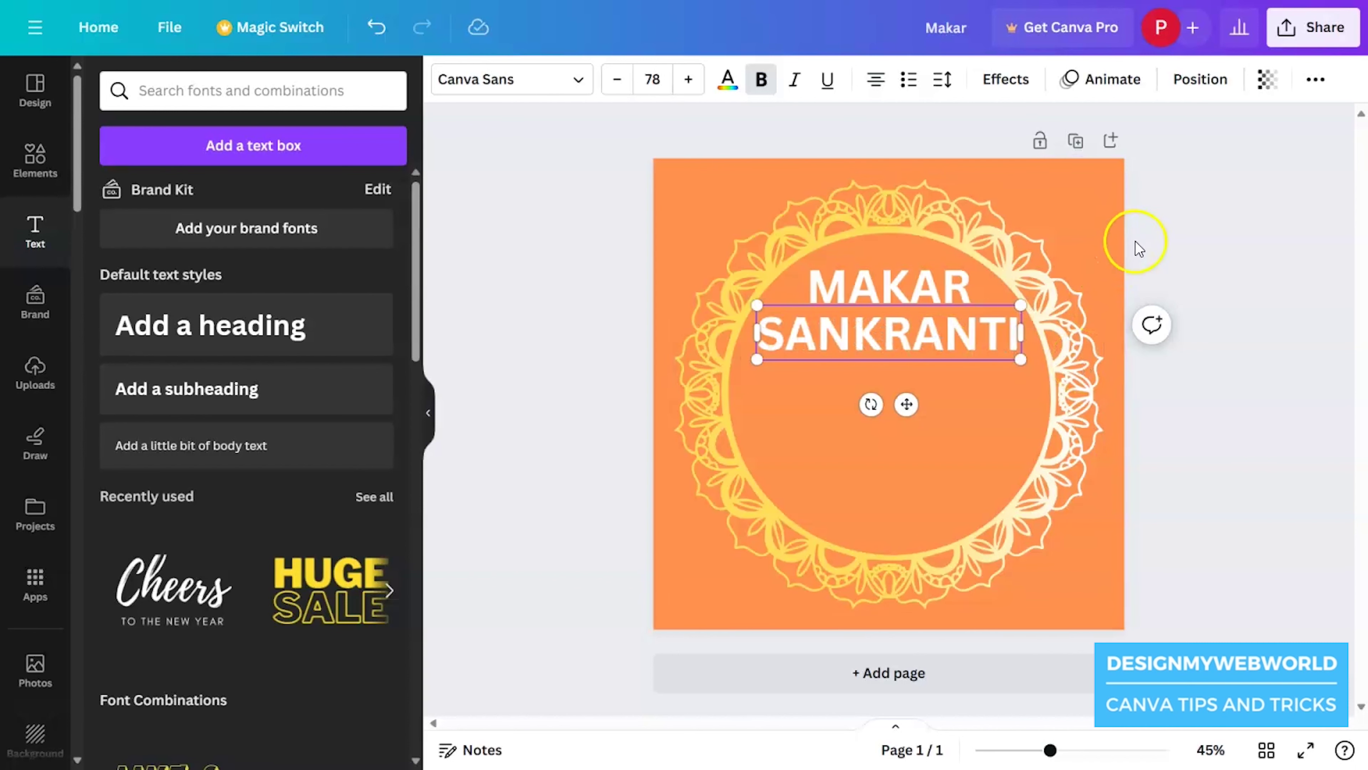
pyautogui.click(886, 339)
pyautogui.click(1152, 324)
pyautogui.click(1261, 214)
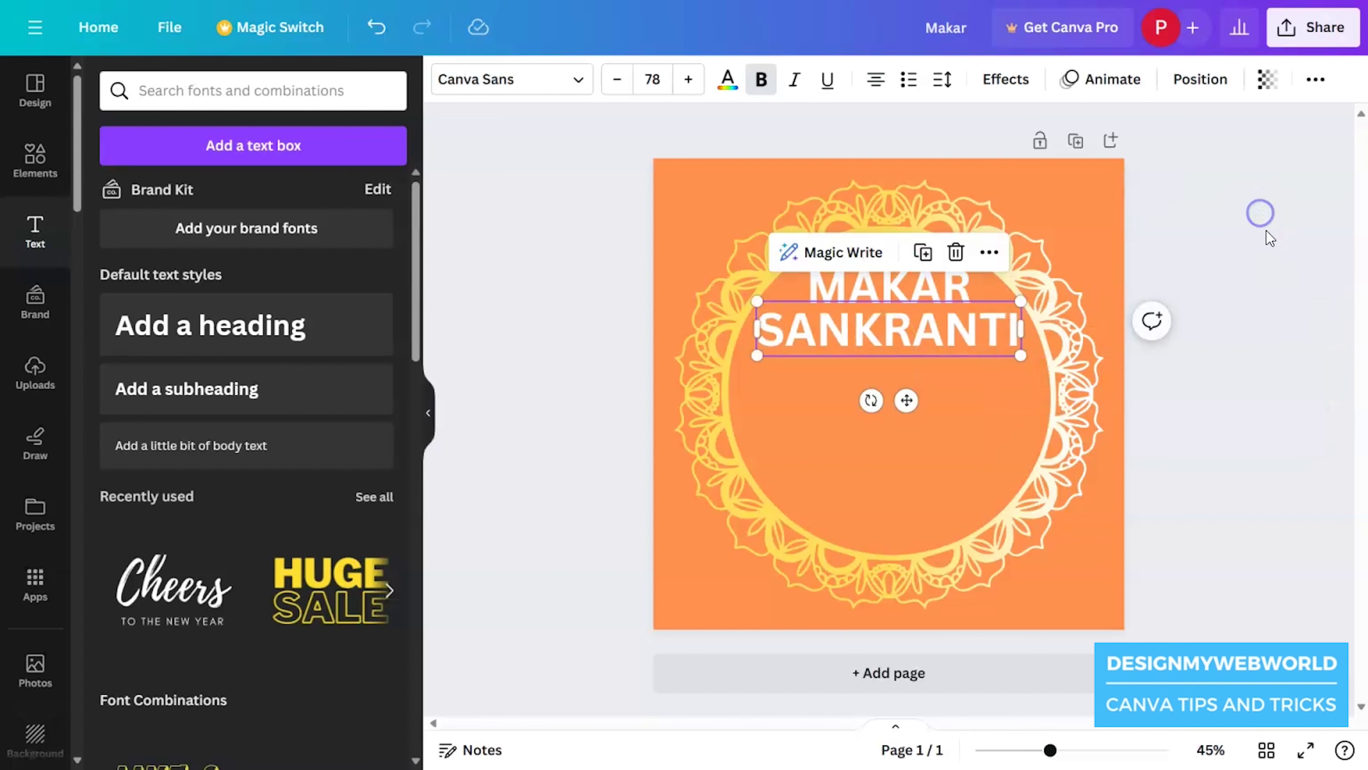
# Add a subheading reading "On this auspicious day of Makar Sankranti, I wish you are blessed with happiness, peace, and prosperity. Happy Makar Sankranti!"
pyautogui.click(245, 402)
pyautogui.write('On this auspicious day of Makar Sankranti, I wish you are blessed with happiness, peace, and prosperity. Happy Makar Sankranti!')
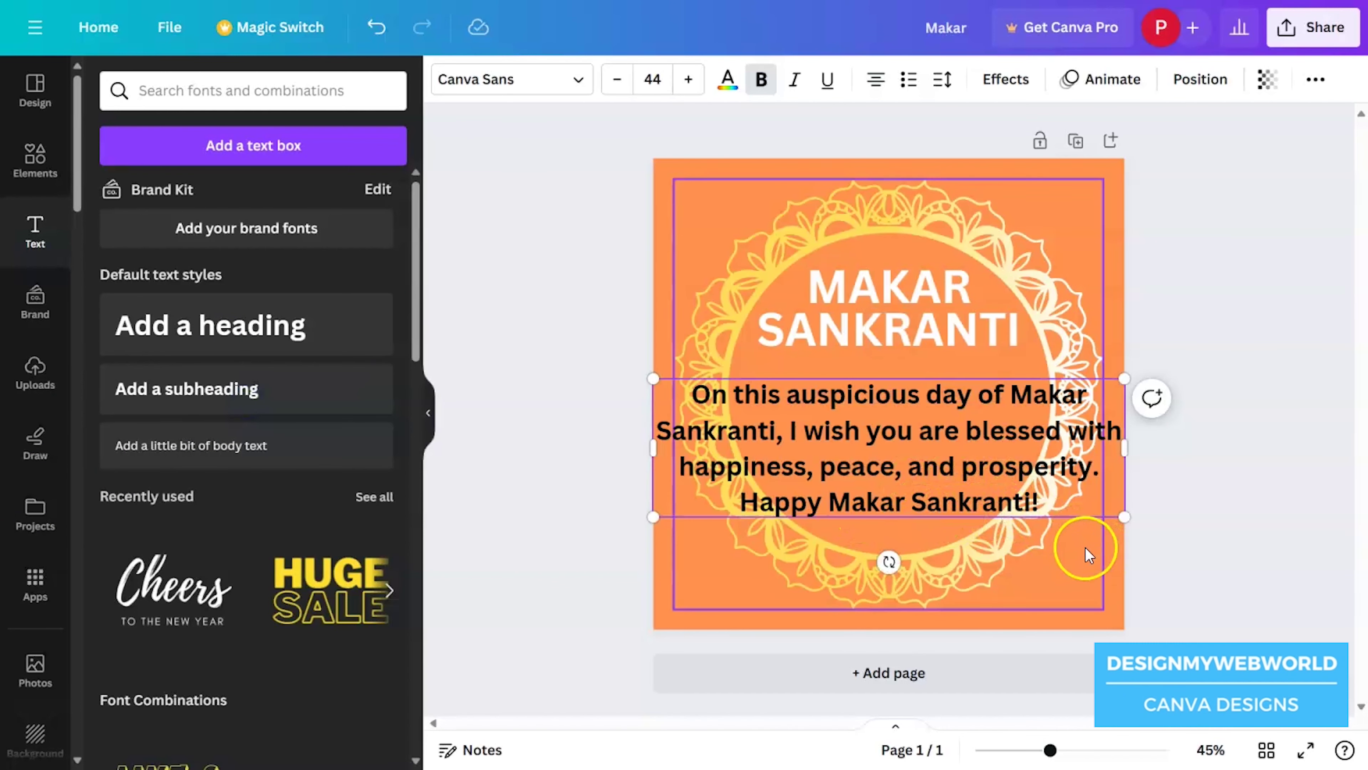
# Format the greeting text in white at size 21.8 and move it into the lower part of the mandala circle
pyautogui.moveTo(1125, 517); pyautogui.dragTo(1020, 486)
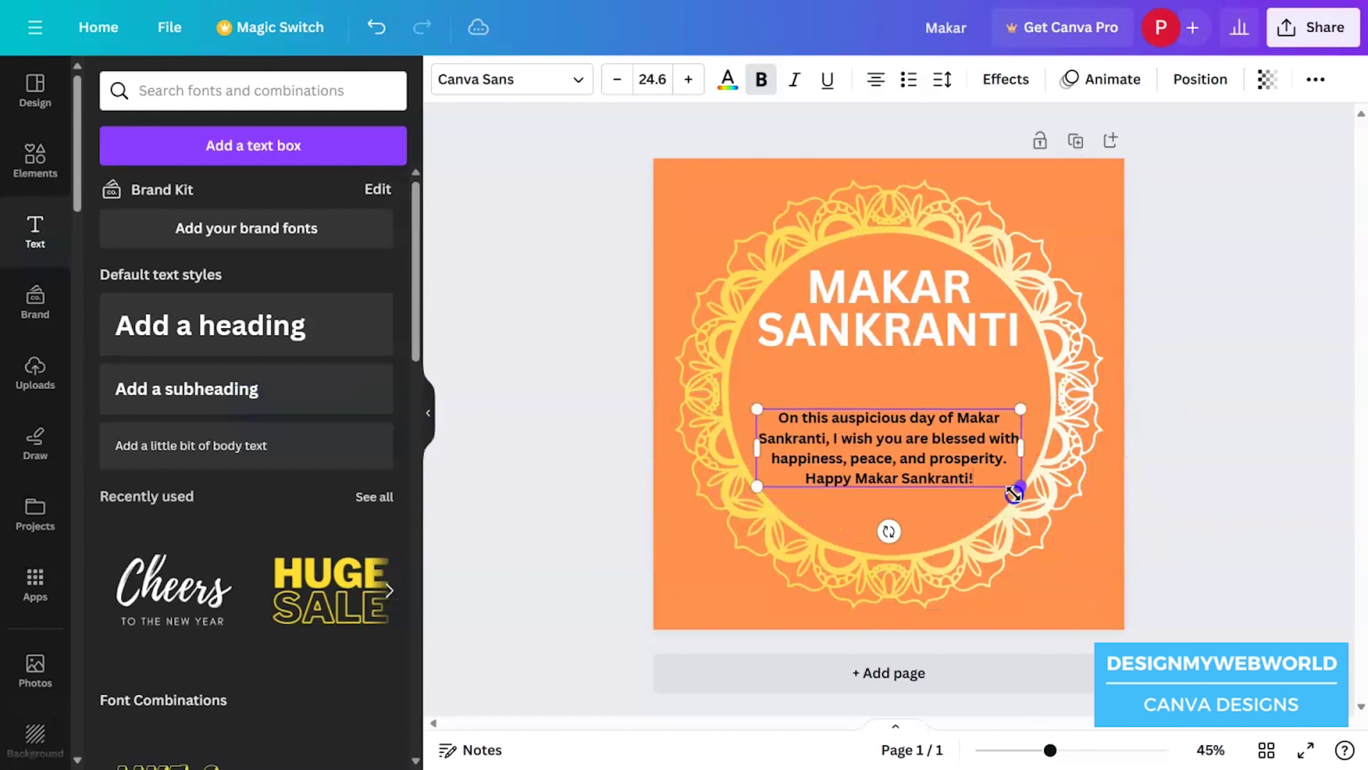
pyautogui.click(1109, 474)
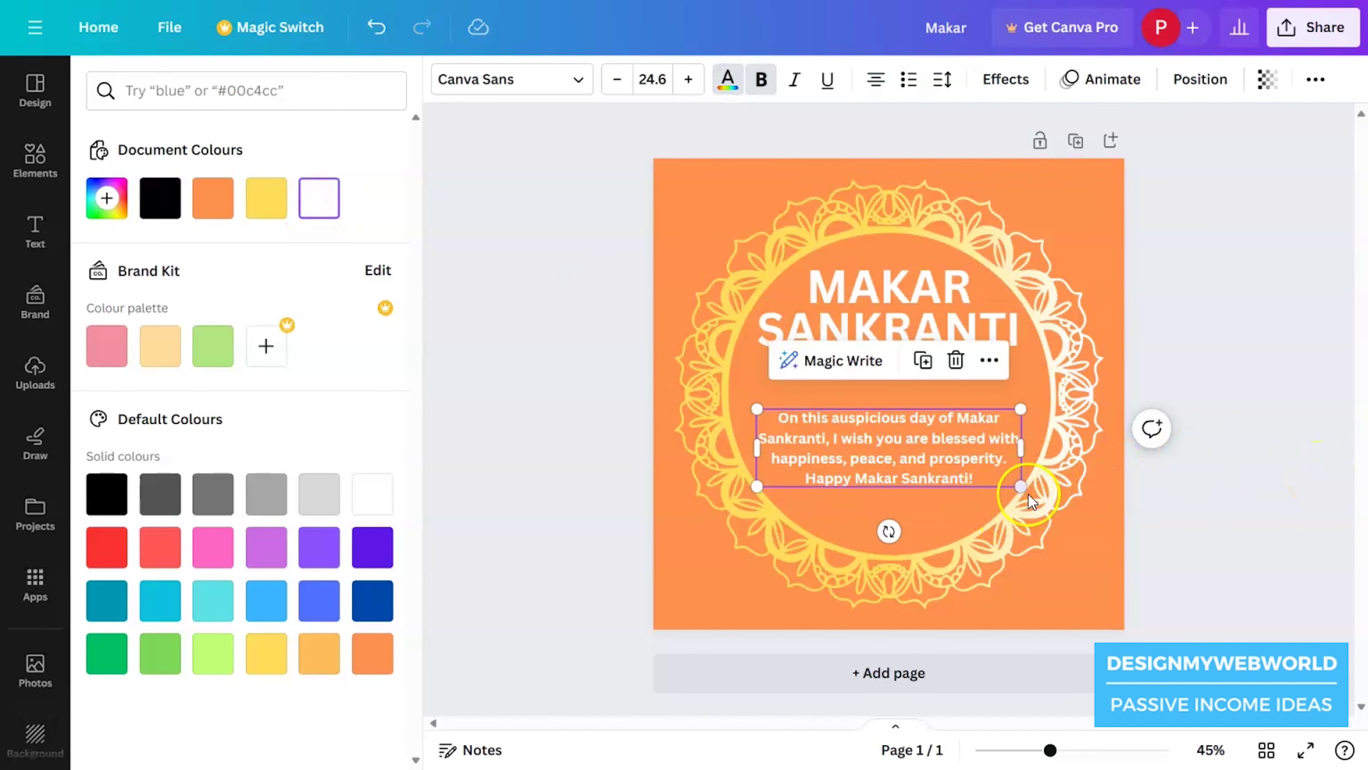
pyautogui.moveTo(1030, 501); pyautogui.dragTo(1004, 483)
pyautogui.moveTo(890, 448); pyautogui.dragTo(886, 491)
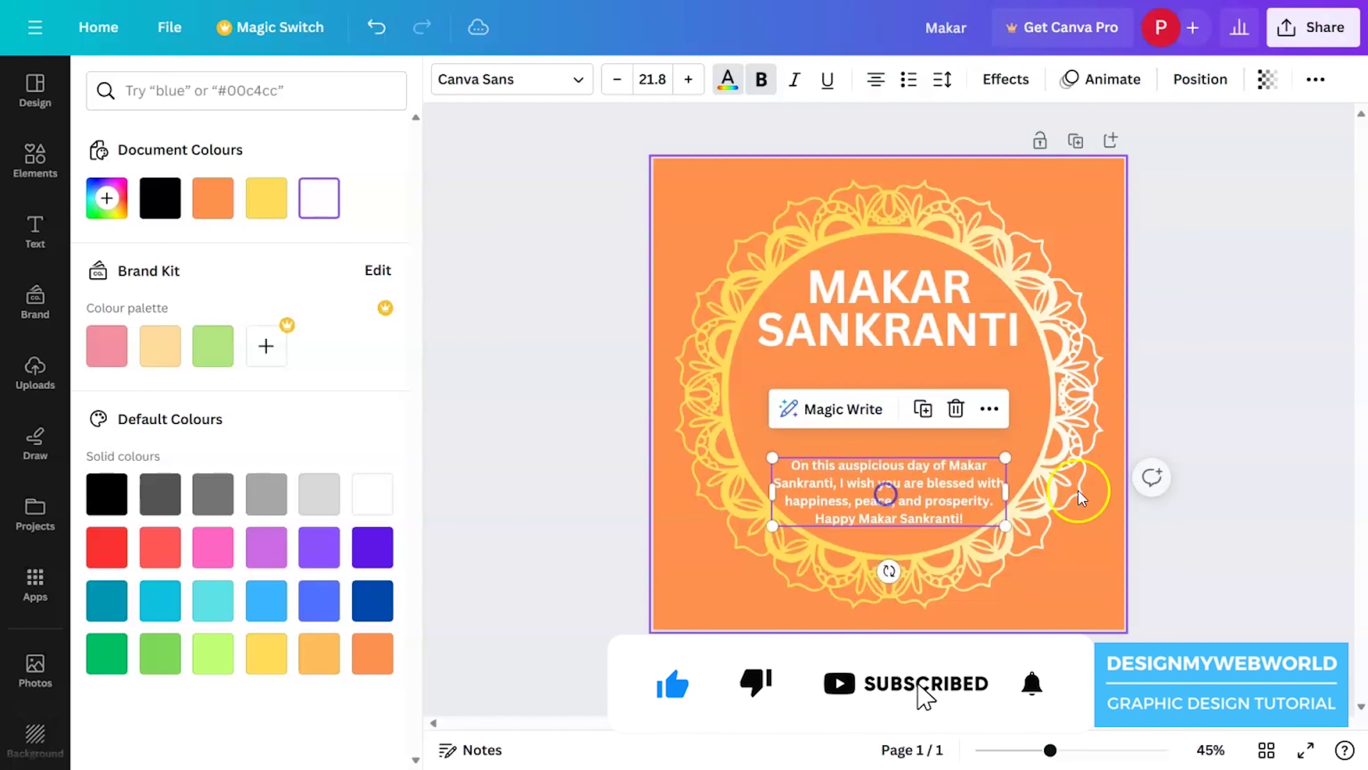
pyautogui.click(1205, 491)
# Search the elements library for "kite" and show all matching graphics
pyautogui.click(35, 159)
pyautogui.click(253, 91)
pyautogui.write('circle')
pyautogui.press('Return')
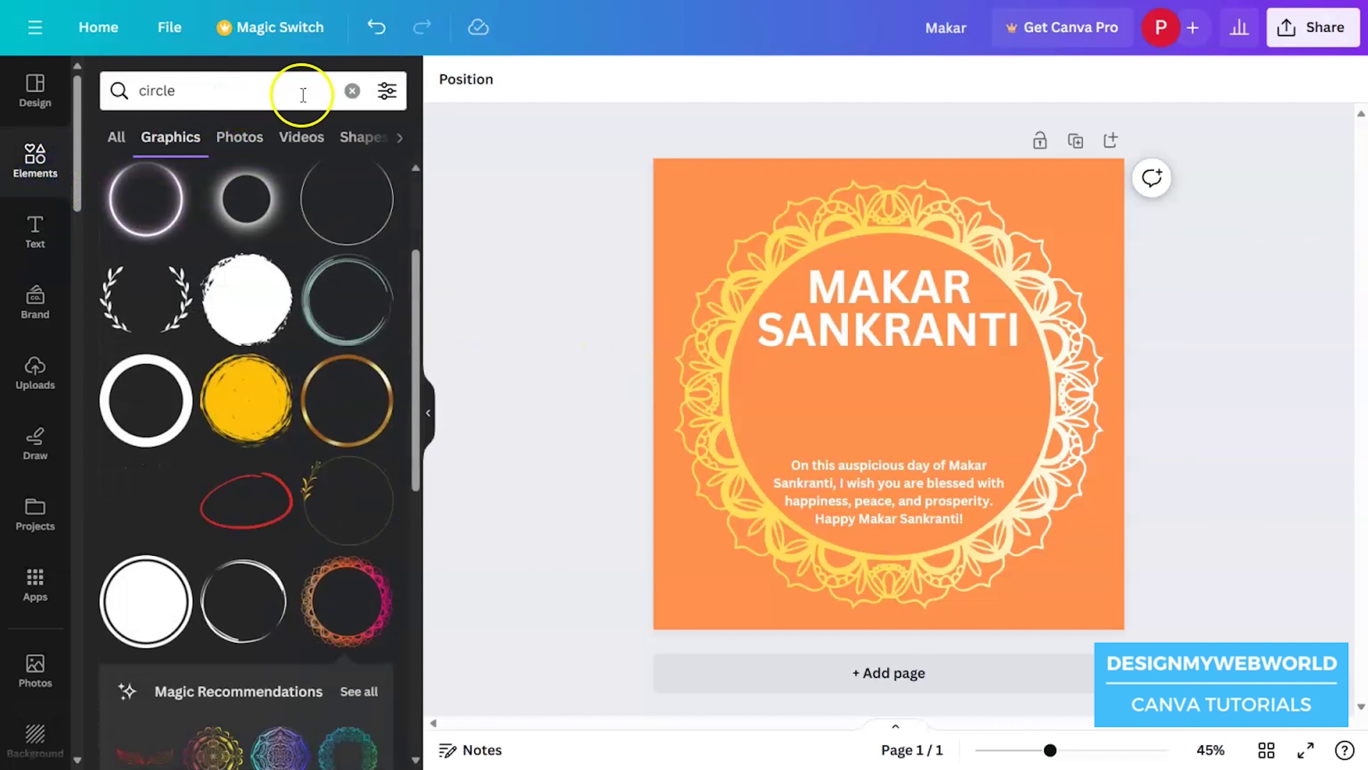
pyautogui.click(349, 95)
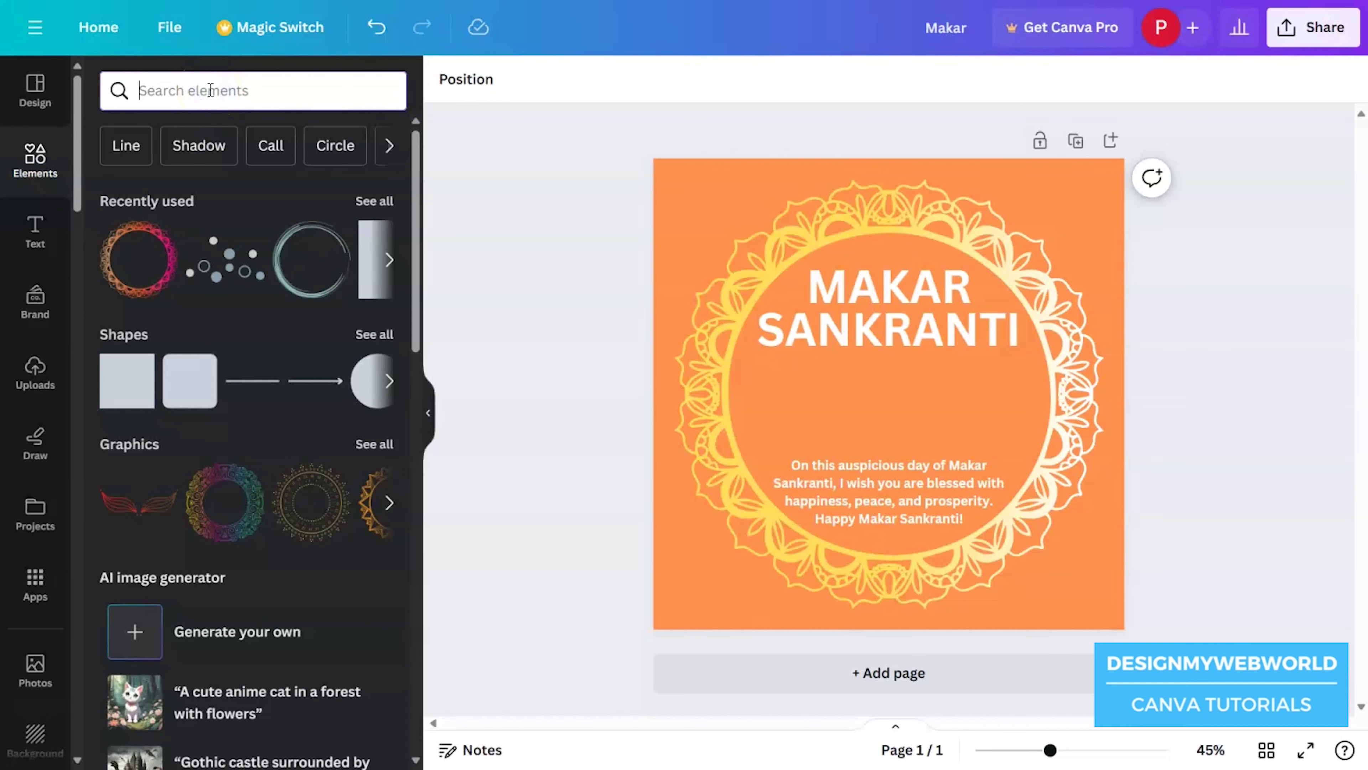
pyautogui.click(211, 91)
pyautogui.write('kite')
pyautogui.press('Return')
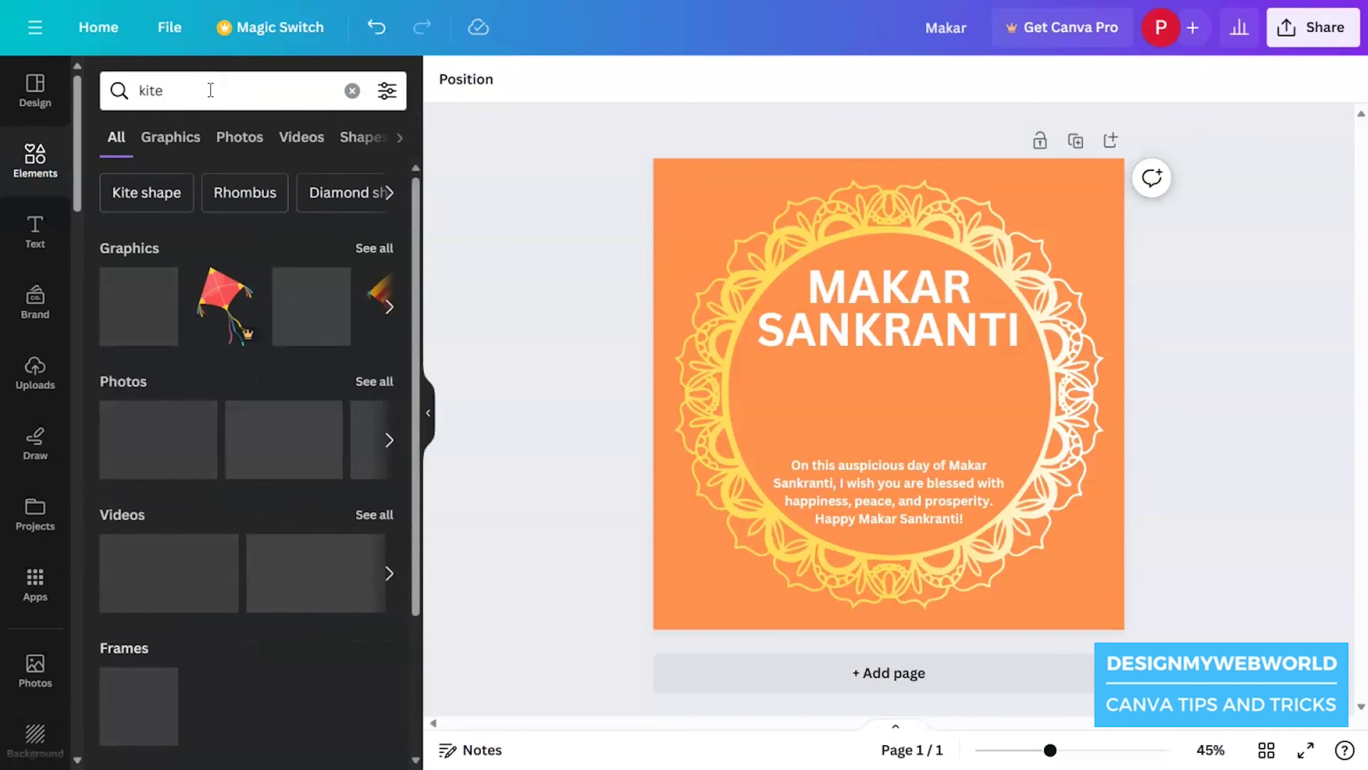
pyautogui.click(370, 245)
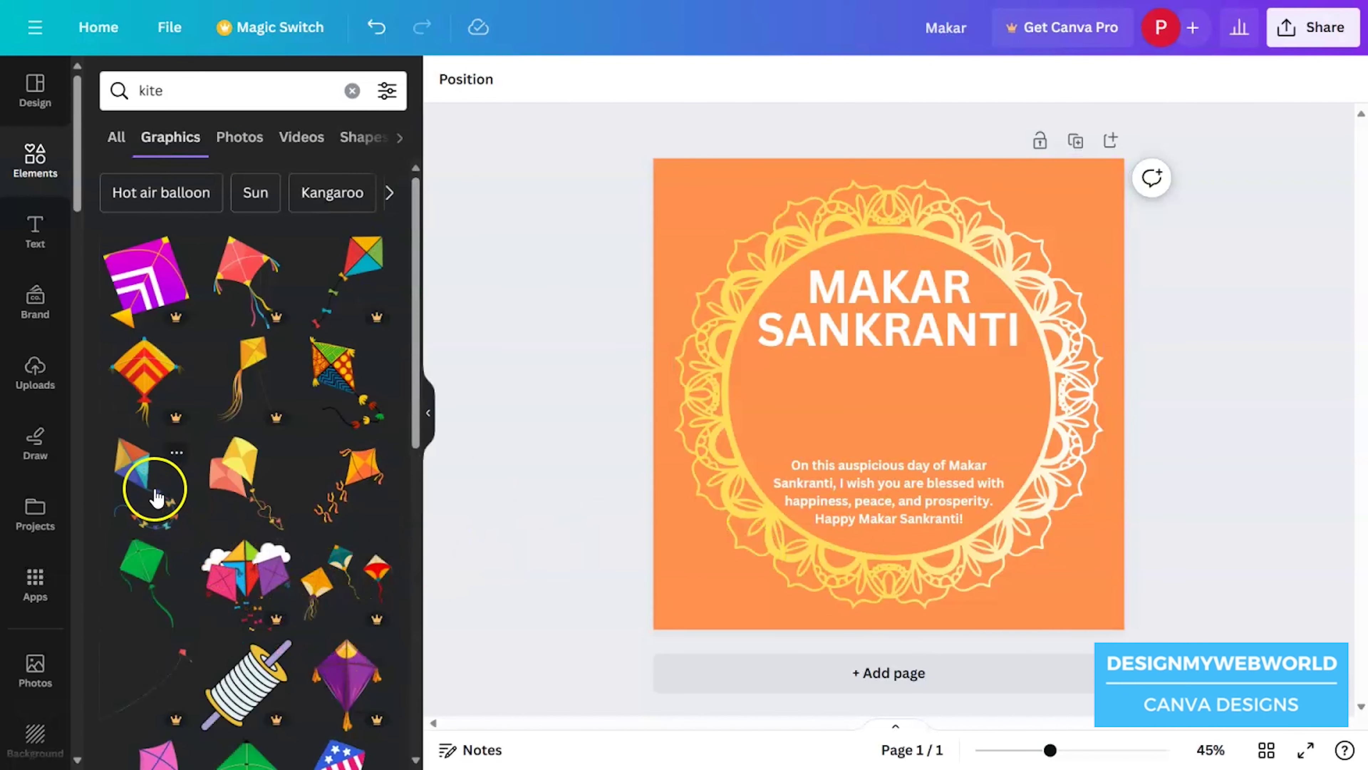
# Add the free orange-and-blue kite with the curling tail, shrink it slightly and place it in the design's upper-right corner
pyautogui.moveTo(154, 496); pyautogui.dragTo(1071, 348)
pyautogui.moveTo(1099, 393); pyautogui.dragTo(1082, 385)
pyautogui.moveTo(1022, 297); pyautogui.dragTo(1023, 308)
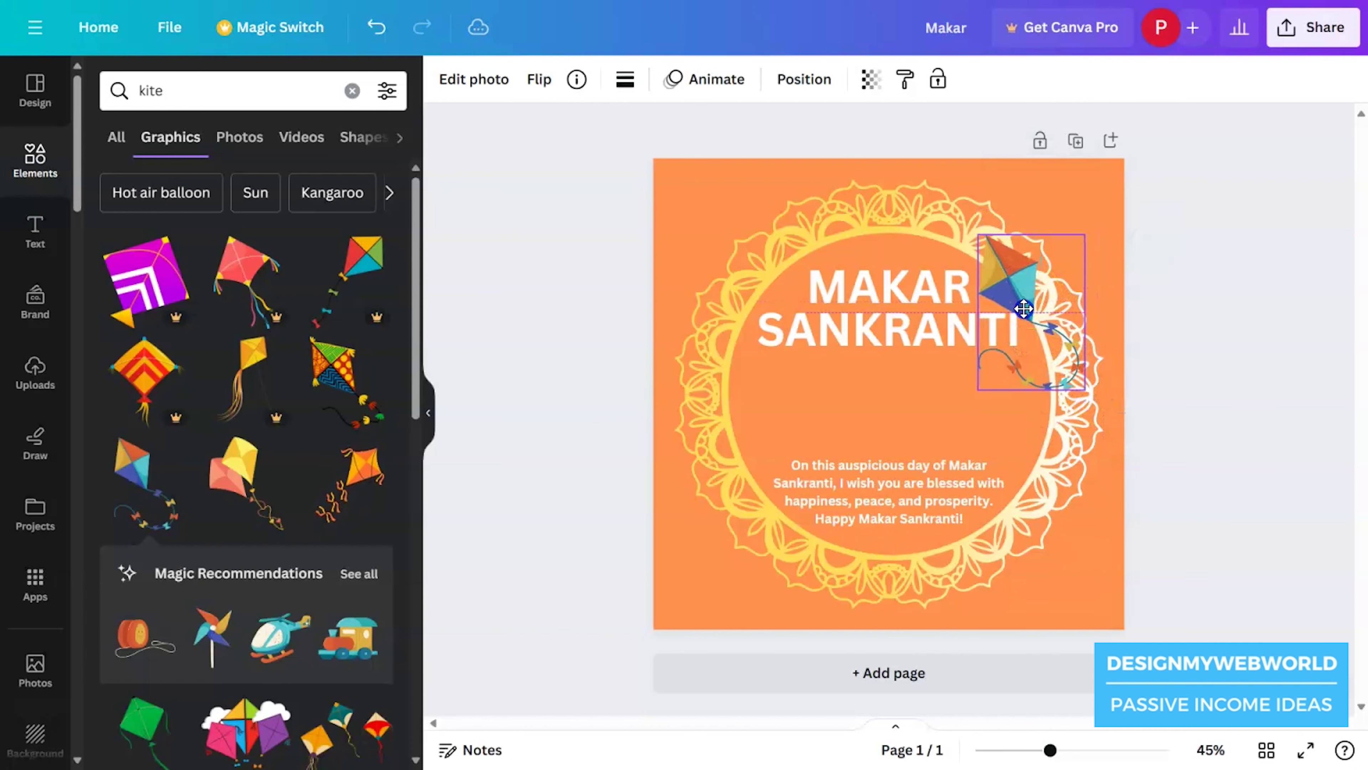
pyautogui.click(1099, 318)
pyautogui.click(1017, 79)
pyautogui.moveTo(1016, 156)
pyautogui.mouseDown()
pyautogui.moveTo(910, 156)
pyautogui.moveTo(1017, 155)
pyautogui.mouseUp()
pyautogui.click(1026, 292)
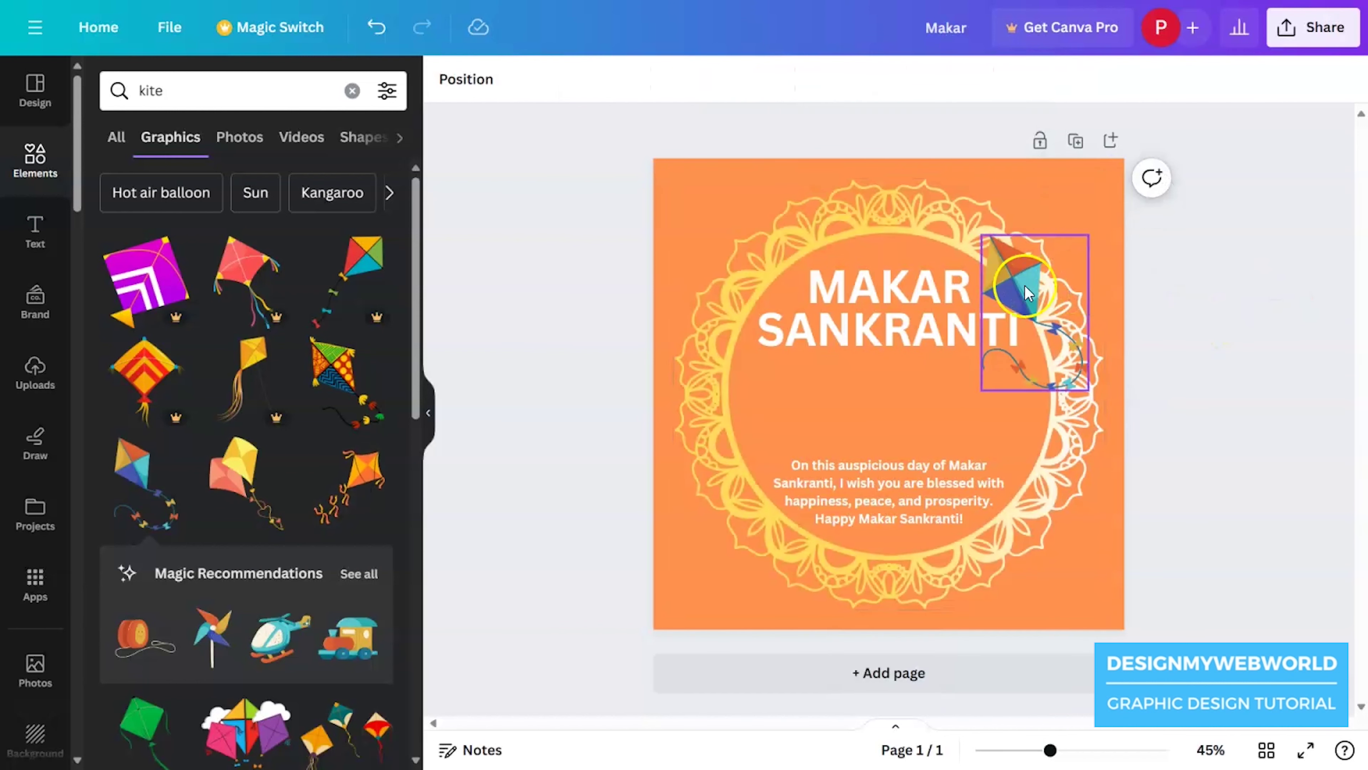
pyautogui.moveTo(1026, 293); pyautogui.dragTo(1020, 240)
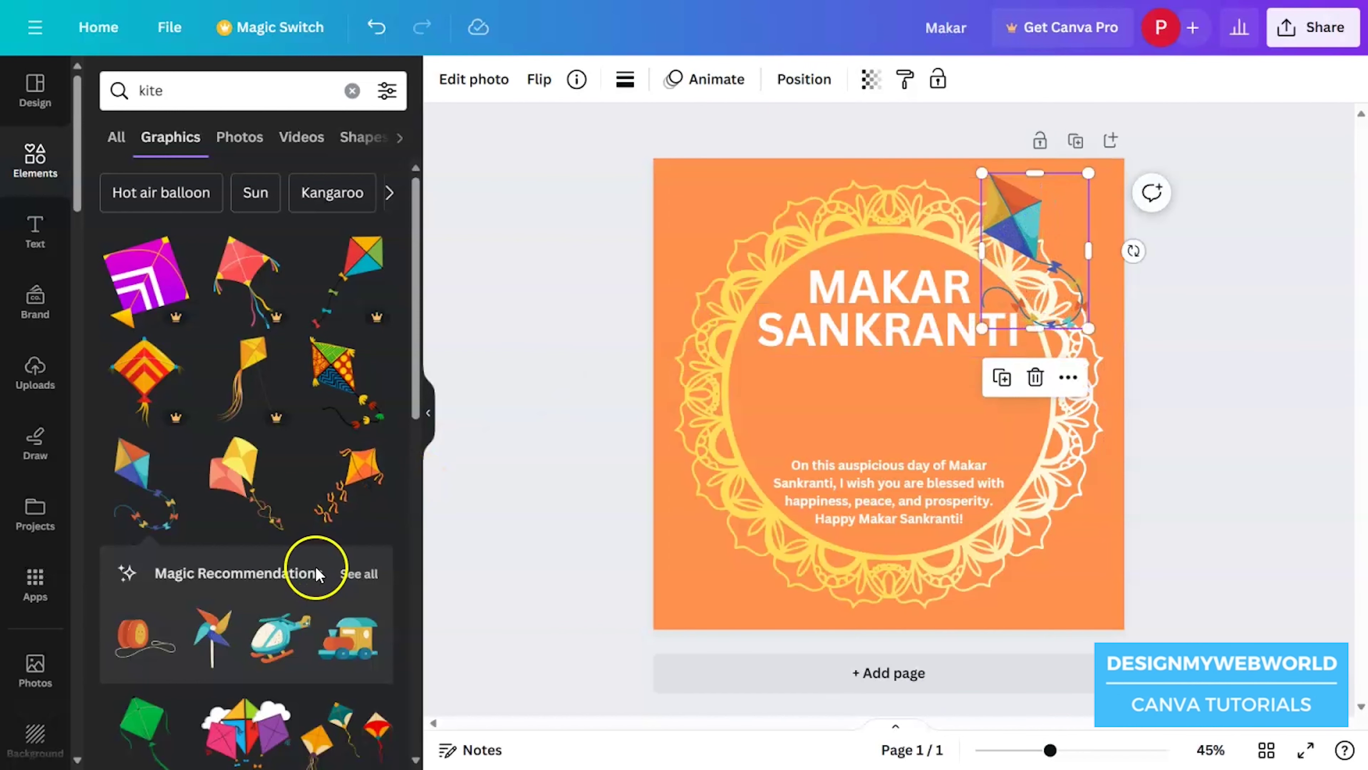
# Add the pink-and-yellow double kite graphic, rotate it and place it at the upper left of the mandala beside MAKAR
pyautogui.scroll(-2, 317, 574)
pyautogui.click(243, 385)
pyautogui.moveTo(887, 388); pyautogui.dragTo(748, 300)
pyautogui.moveTo(775, 423); pyautogui.dragTo(604, 407)
pyautogui.moveTo(743, 318); pyautogui.dragTo(741, 297)
# Recolour the double kite graphic's first three colours to red, light orange and coral red
pyautogui.click(674, 79)
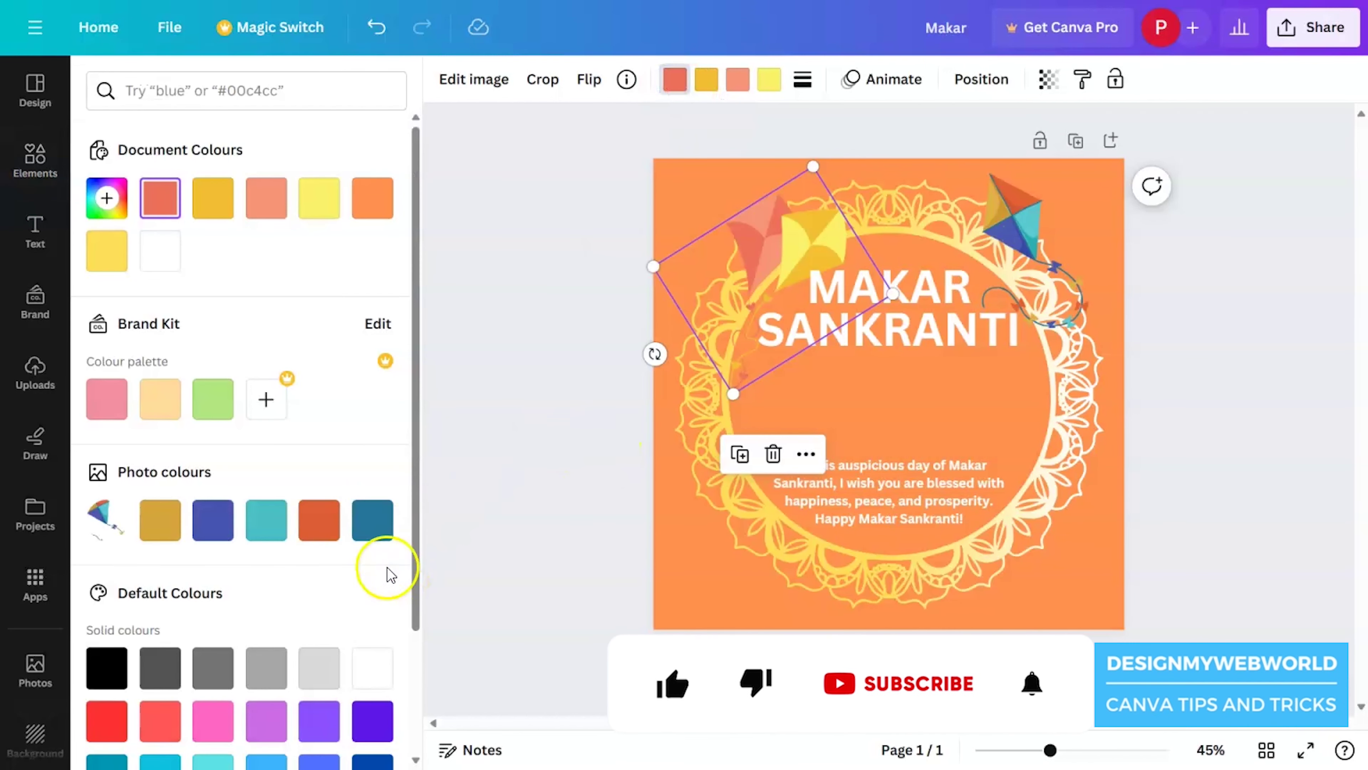
pyautogui.click(318, 520)
pyautogui.click(706, 79)
pyautogui.scroll(-3, 321, 620)
pyautogui.click(373, 670)
pyautogui.click(319, 670)
pyautogui.click(675, 79)
pyautogui.click(266, 669)
pyautogui.click(212, 568)
pyautogui.click(93, 567)
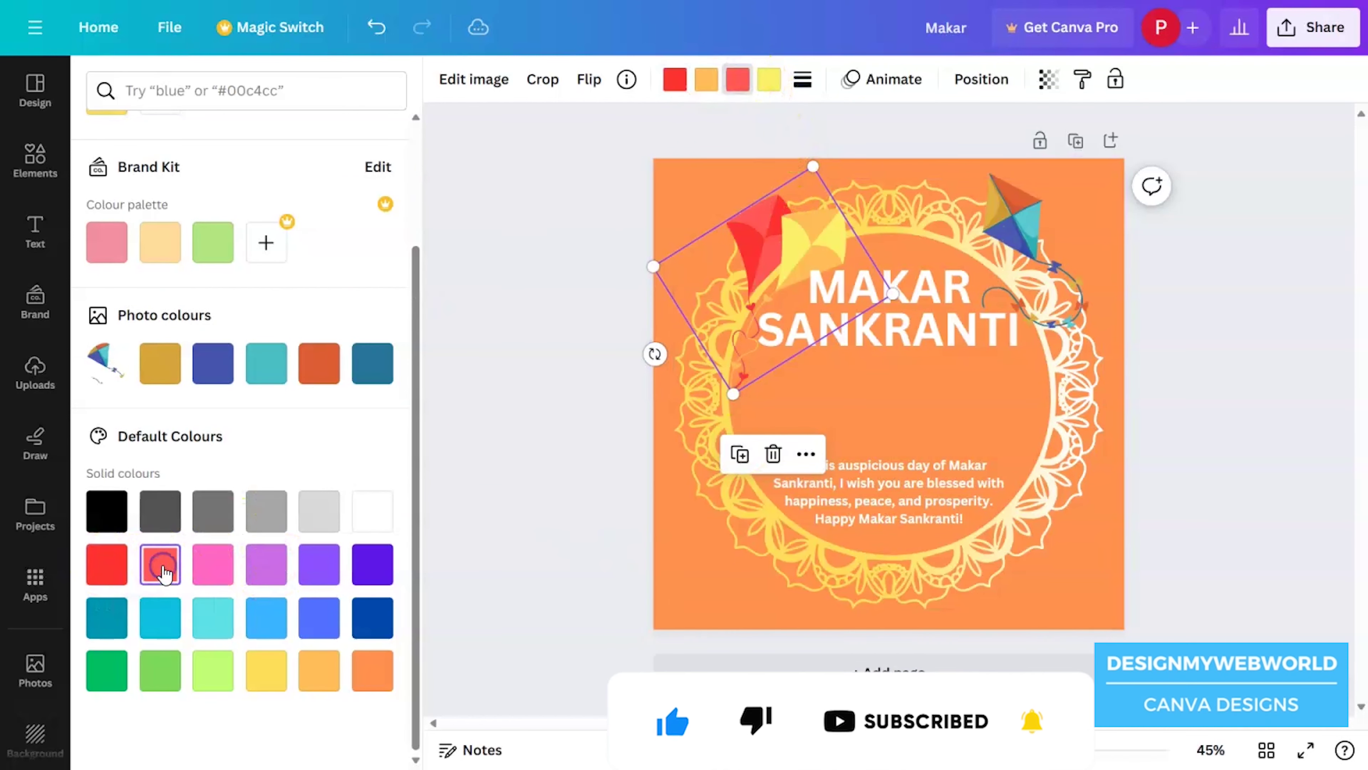
# Delete the orange-and-blue kite and put the pastel four-panel kite graphic in its place, to the right of MAKAR
pyautogui.click(1039, 224)
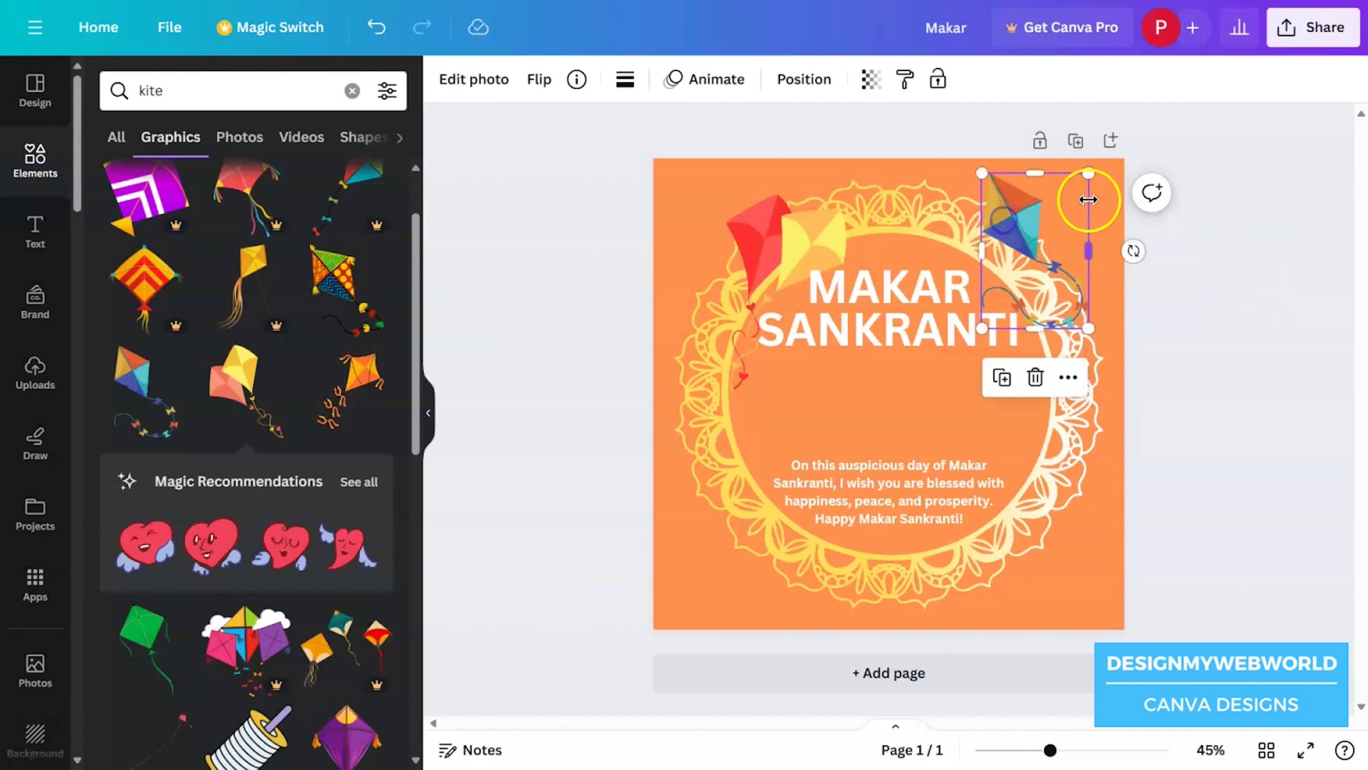
pyautogui.click(1035, 378)
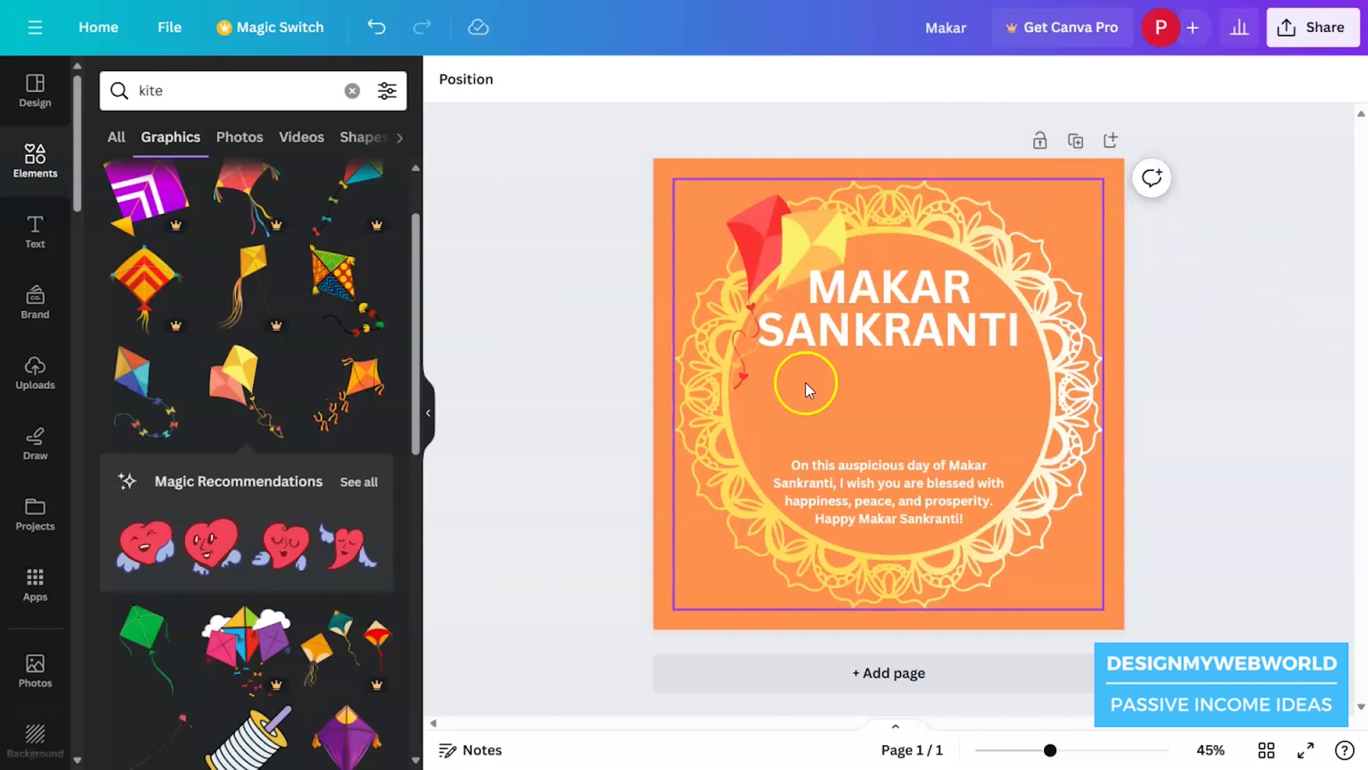
pyautogui.scroll(-5, 296, 484)
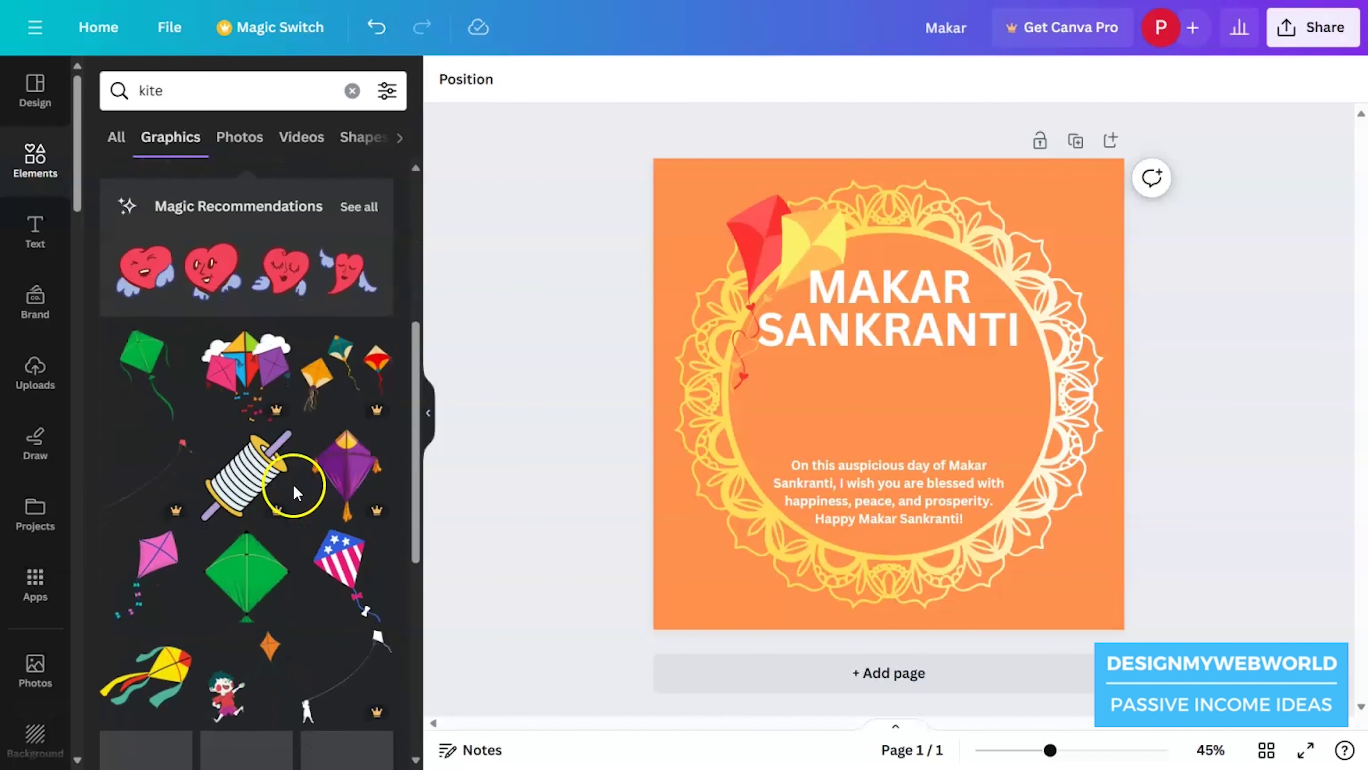
pyautogui.scroll(-3, 293, 485)
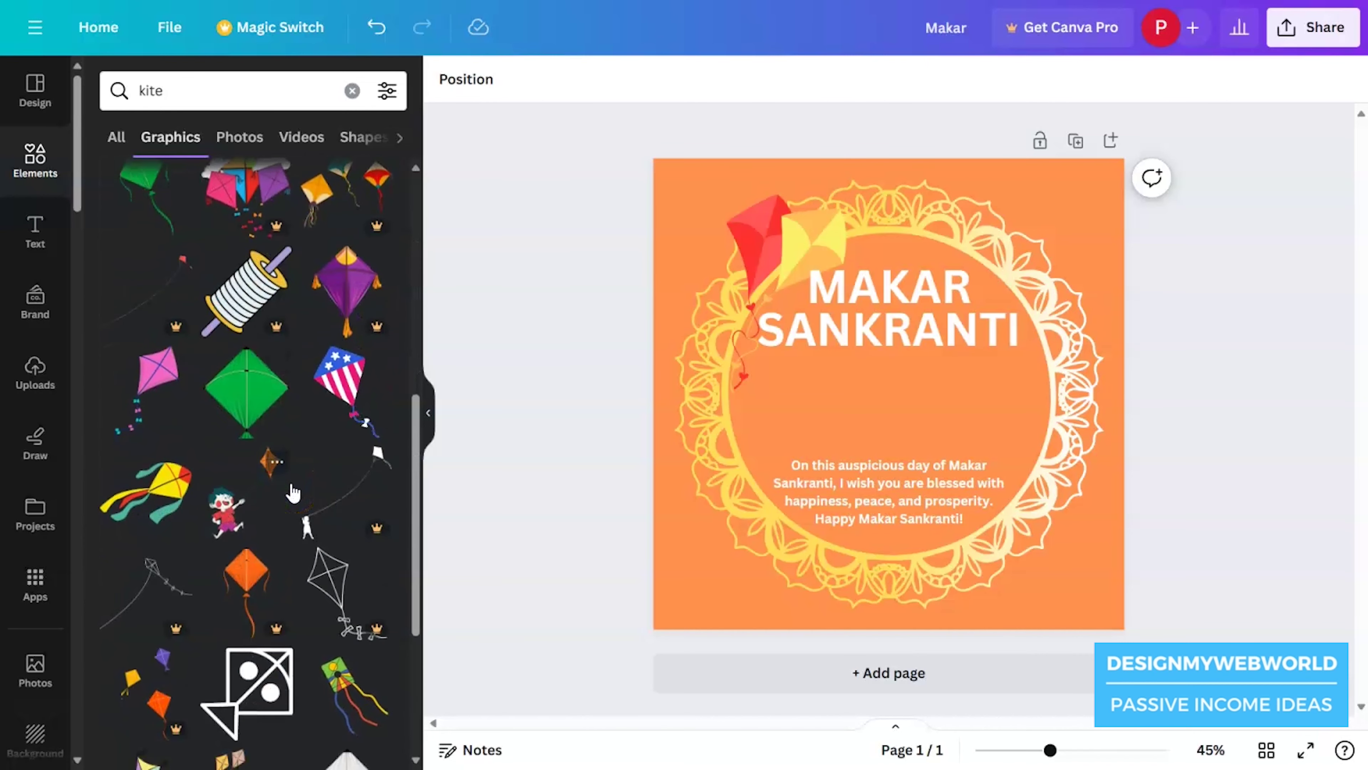
pyautogui.scroll(-2, 293, 491)
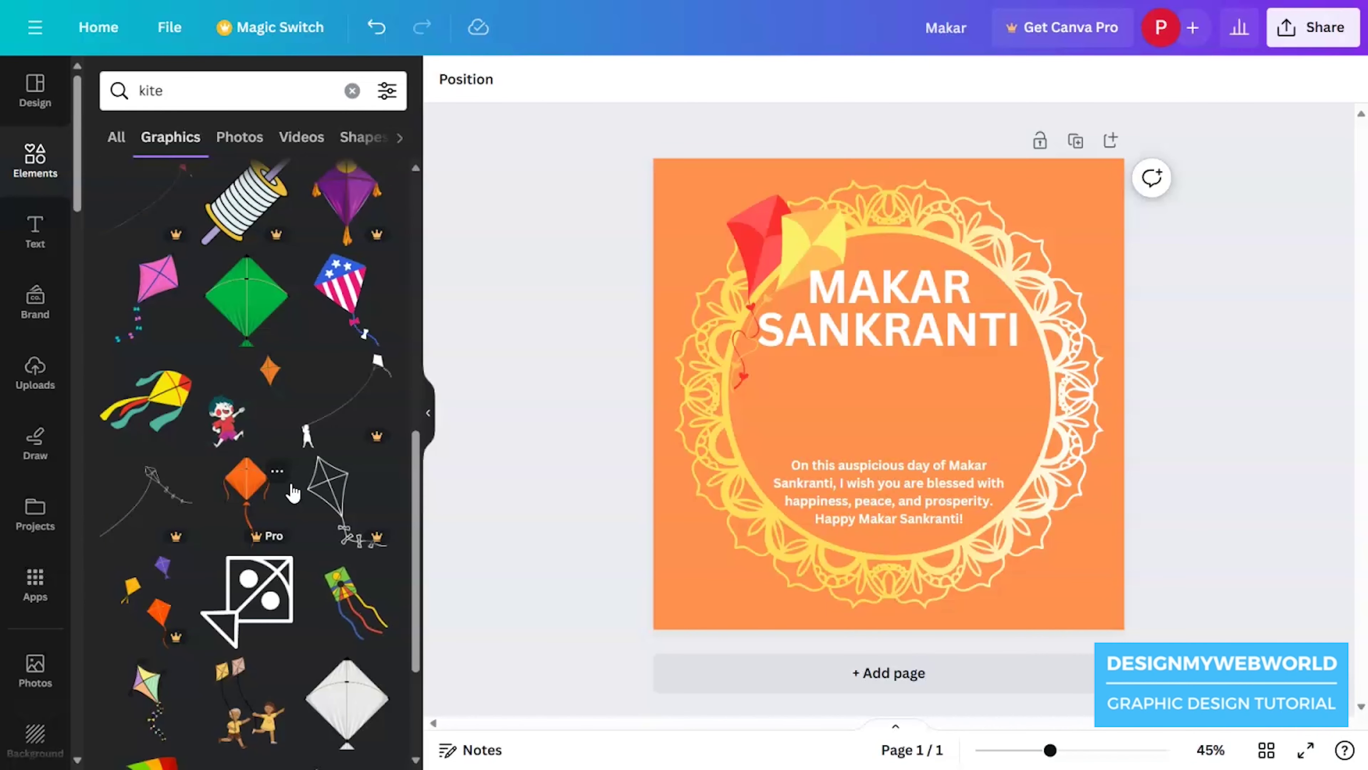
pyautogui.scroll(-4, 292, 491)
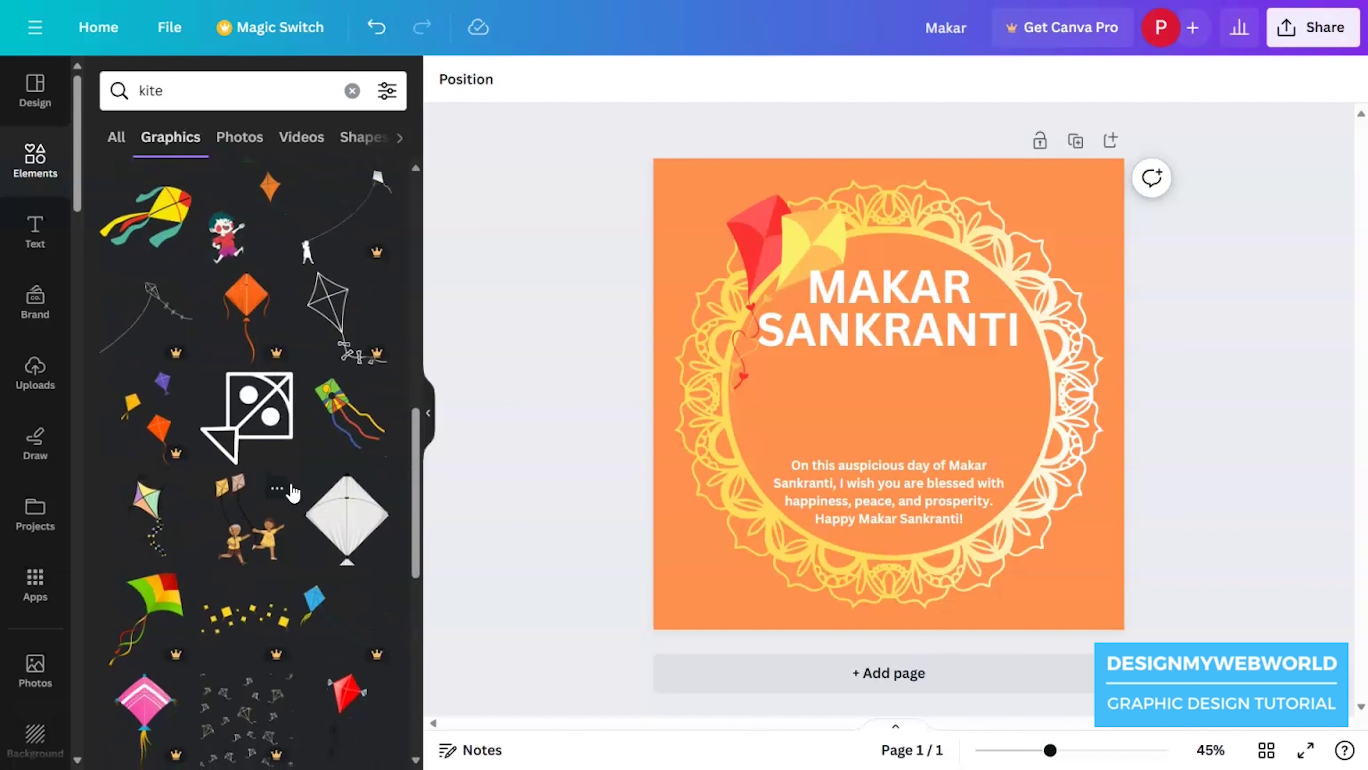
pyautogui.click(141, 509)
pyautogui.moveTo(883, 377); pyautogui.dragTo(999, 298)
# Recolour the pastel kite's green and orange panels to red #ff3131 and its purple and yellow panels to light blue
pyautogui.click(710, 81)
pyautogui.click(267, 250)
pyautogui.click(160, 250)
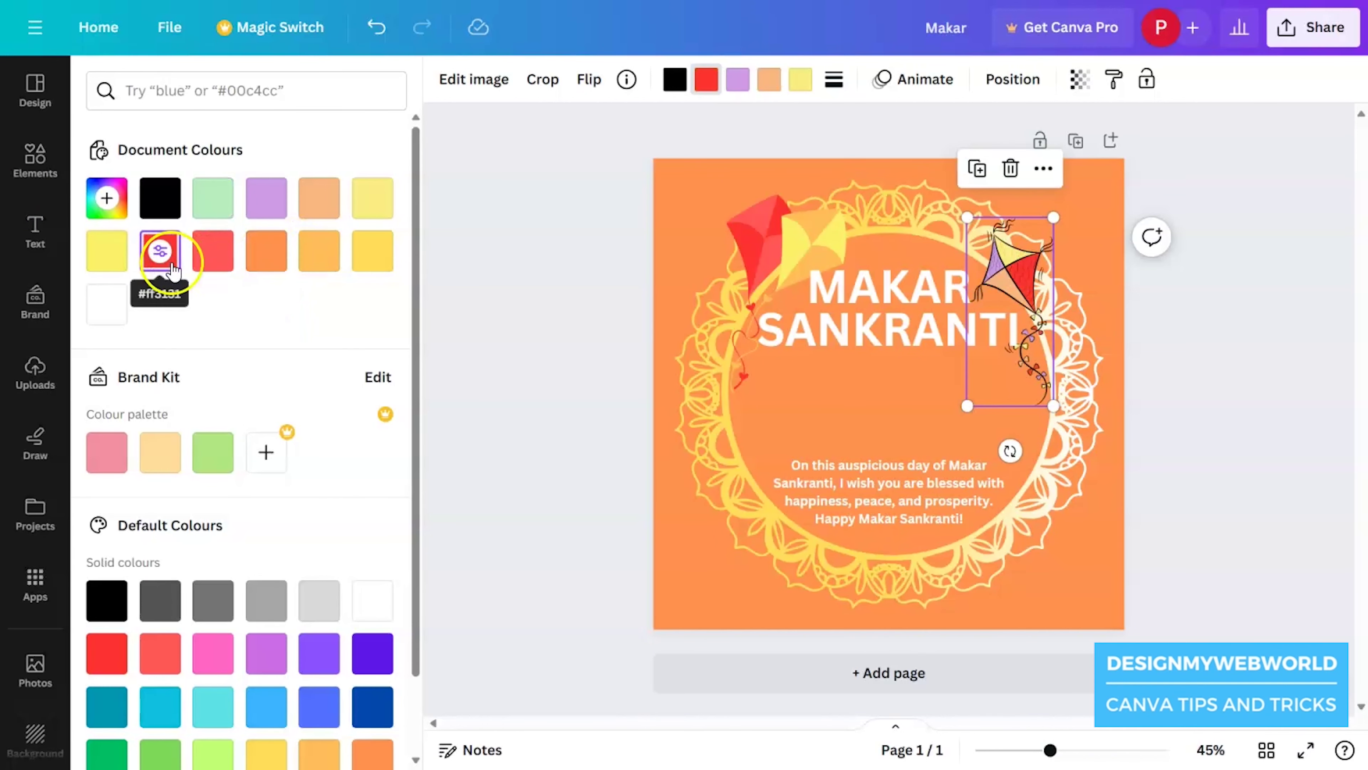
pyautogui.click(737, 80)
pyautogui.click(258, 710)
pyautogui.click(753, 86)
pyautogui.click(801, 80)
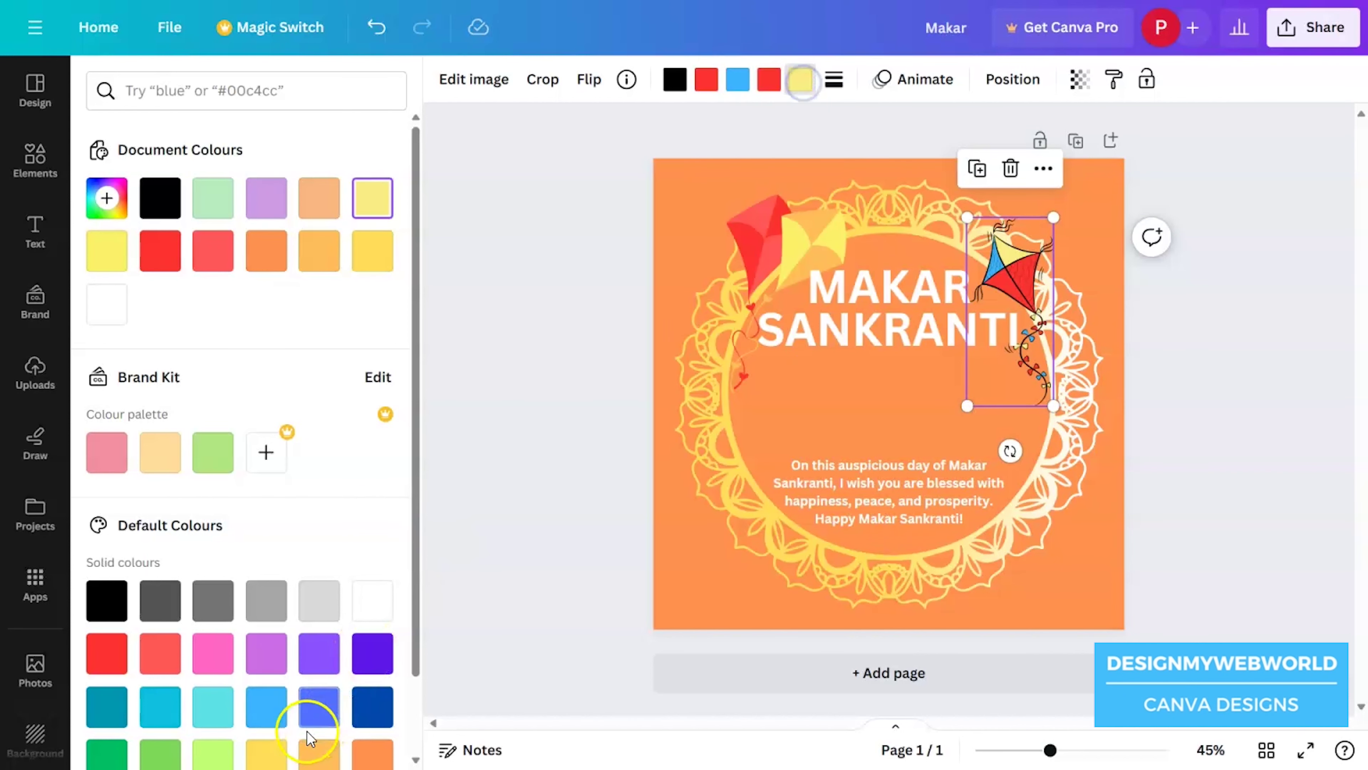
pyautogui.click(267, 709)
pyautogui.click(1246, 325)
pyautogui.click(740, 194)
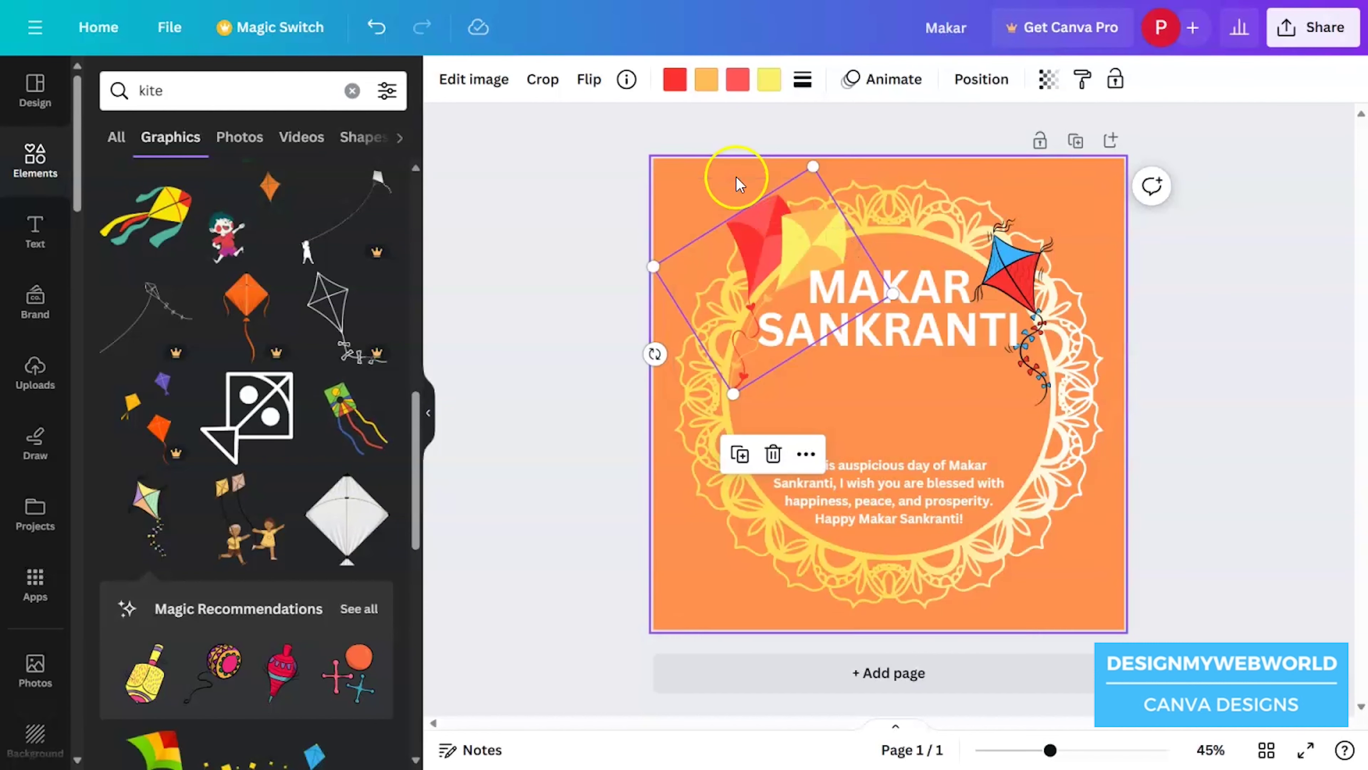
pyautogui.click(1075, 215)
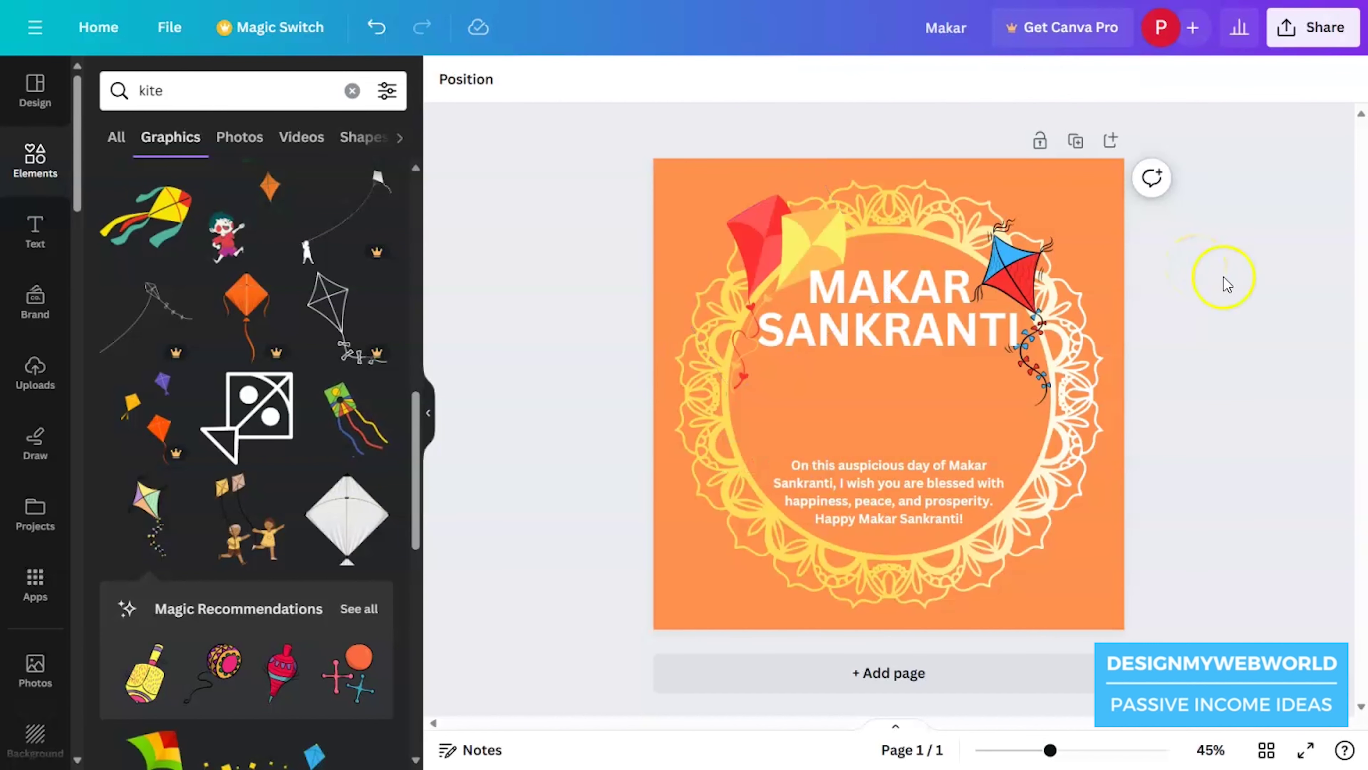
pyautogui.click(1012, 264)
pyautogui.click(781, 243)
pyautogui.click(699, 81)
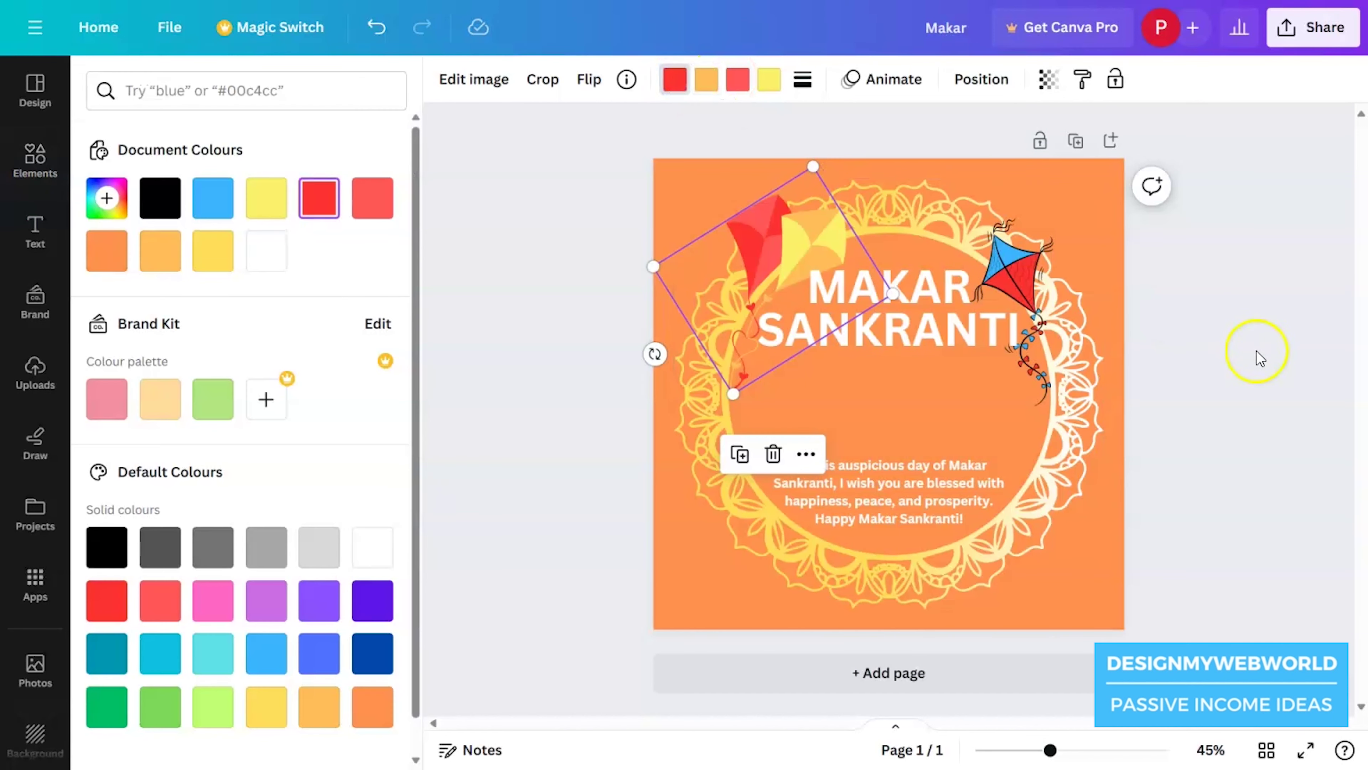
pyautogui.click(1345, 282)
# Search the elements for "indian" and show all of the graphics results
pyautogui.click(352, 91)
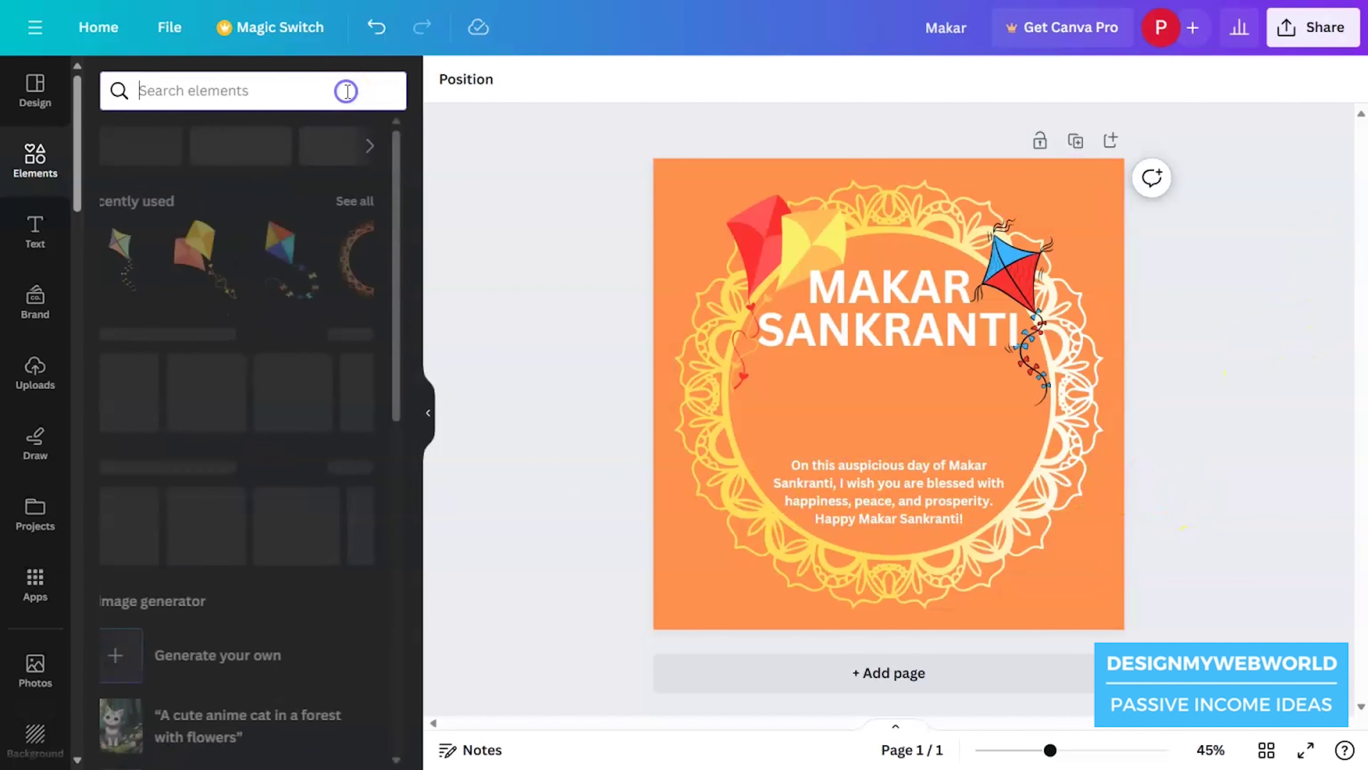
pyautogui.click(255, 91)
pyautogui.write('indian')
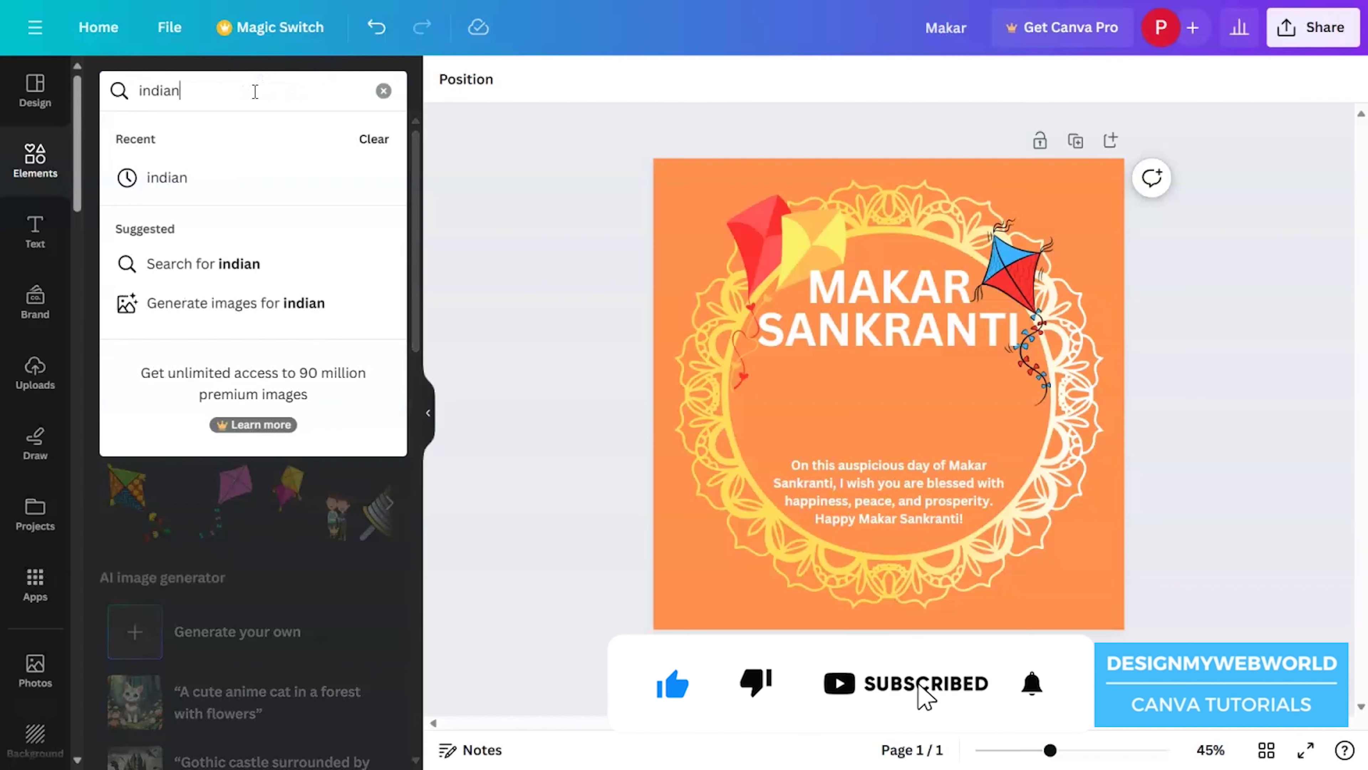
pyautogui.press('Return')
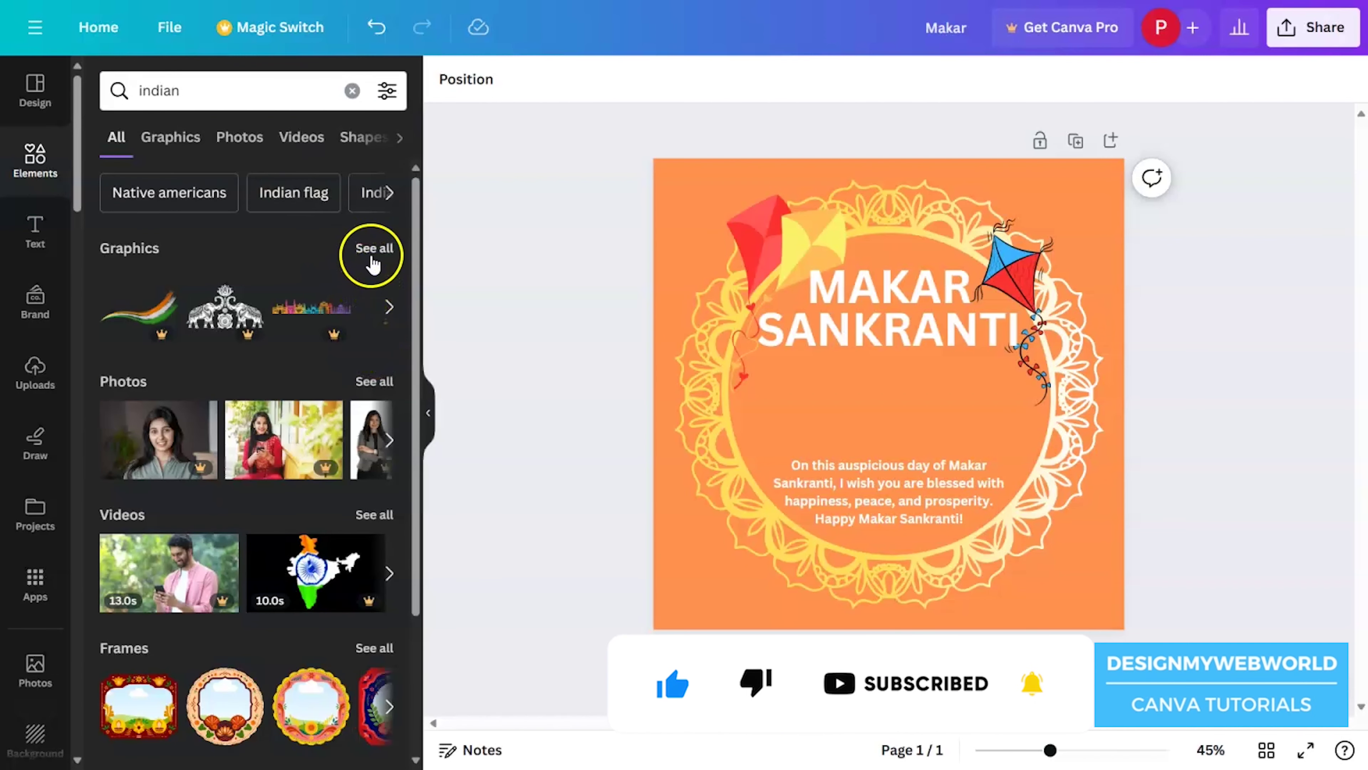
pyautogui.click(373, 250)
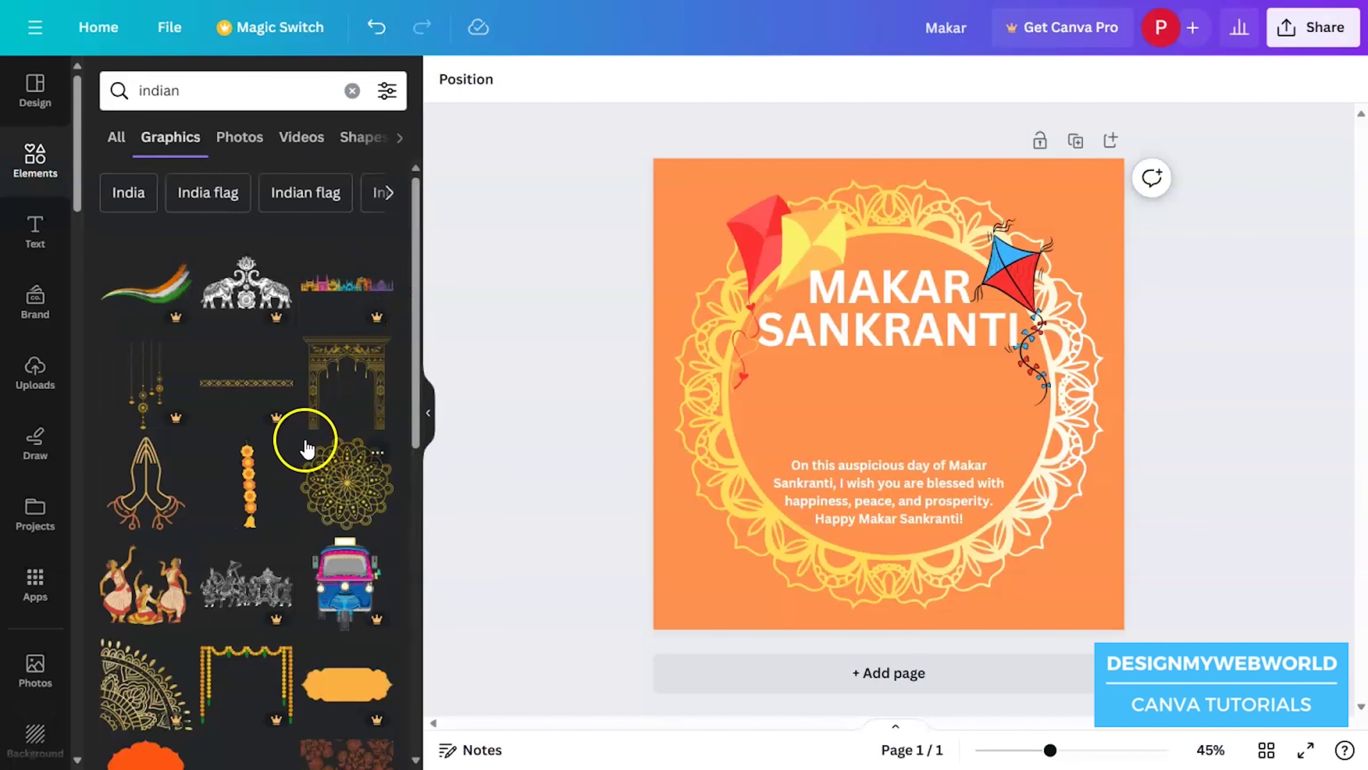
# Add the kalash pot graphic with green leaves, shrink it and centre it between the heading and the greeting text
pyautogui.scroll(-5, 306, 447)
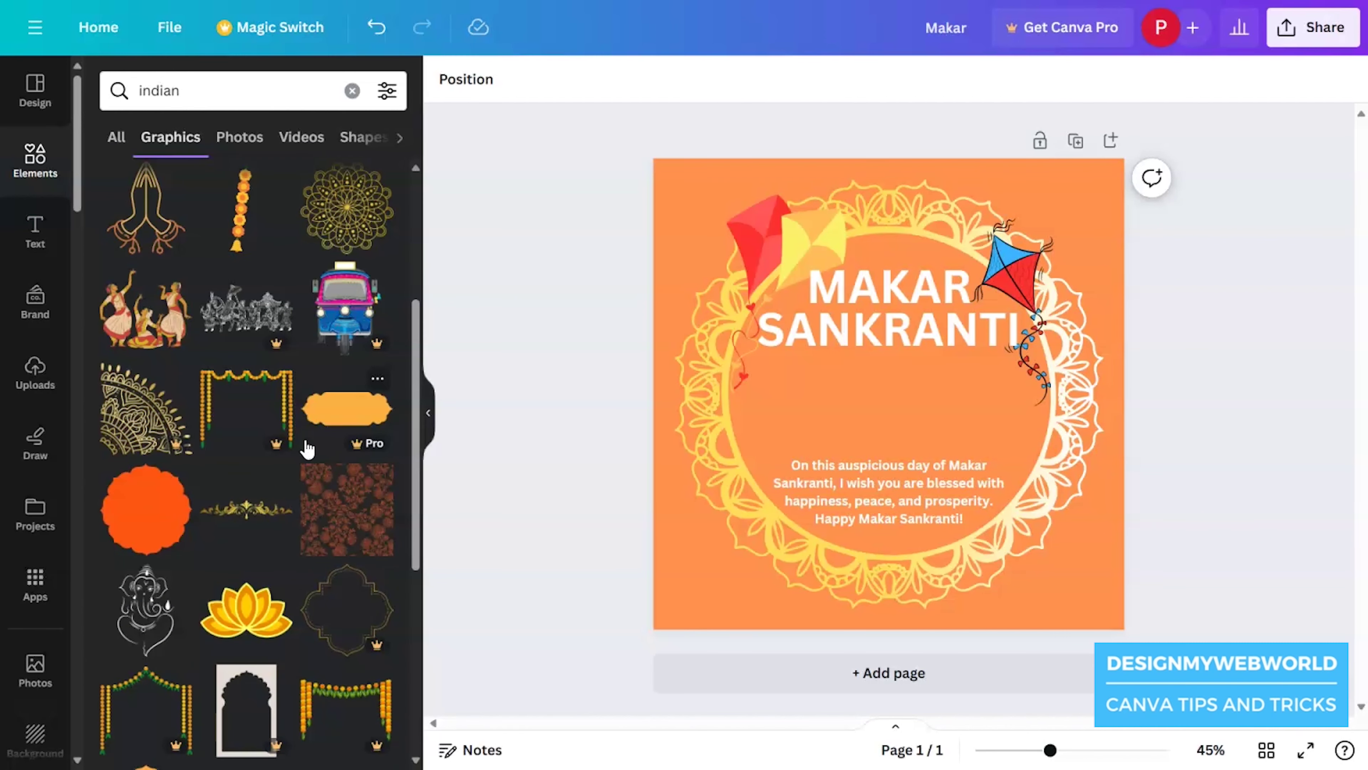
pyautogui.scroll(-5, 307, 447)
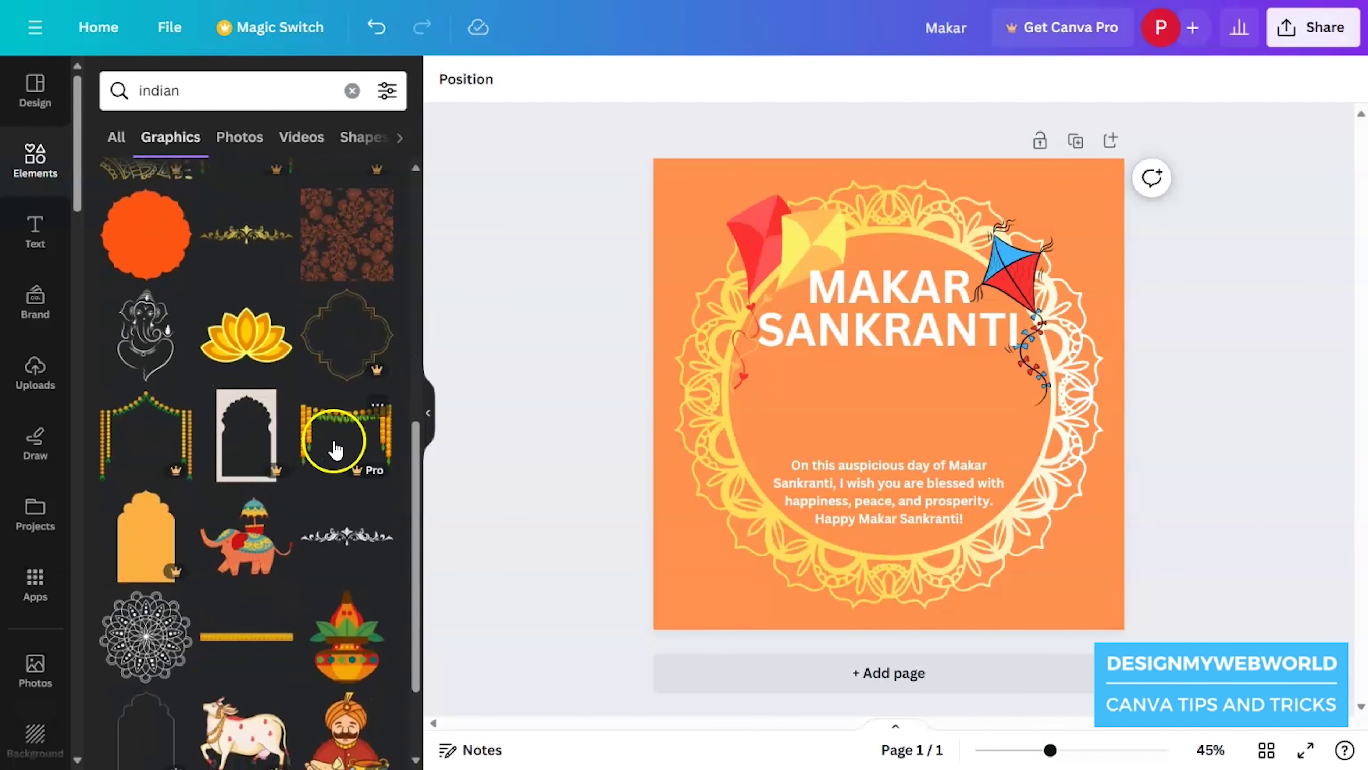
pyautogui.scroll(-3, 339, 453)
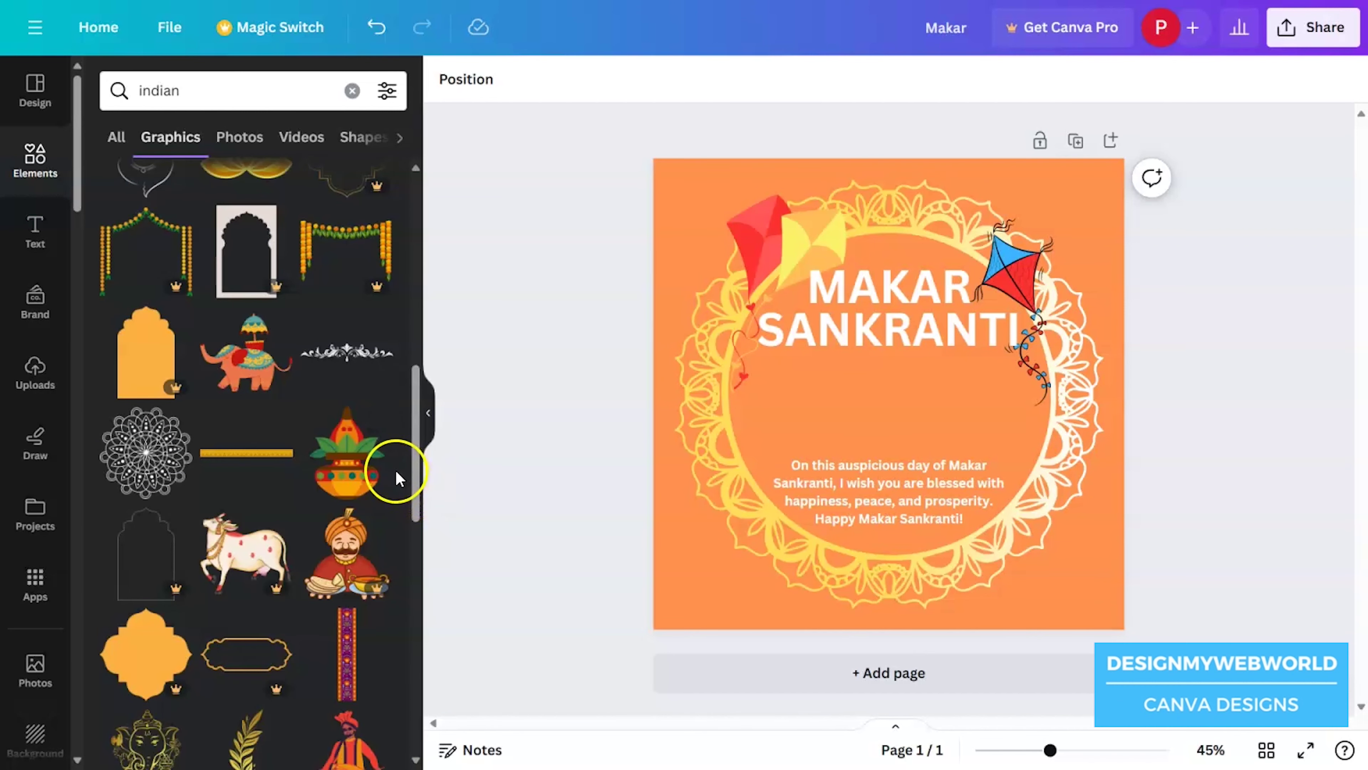
pyautogui.click(349, 468)
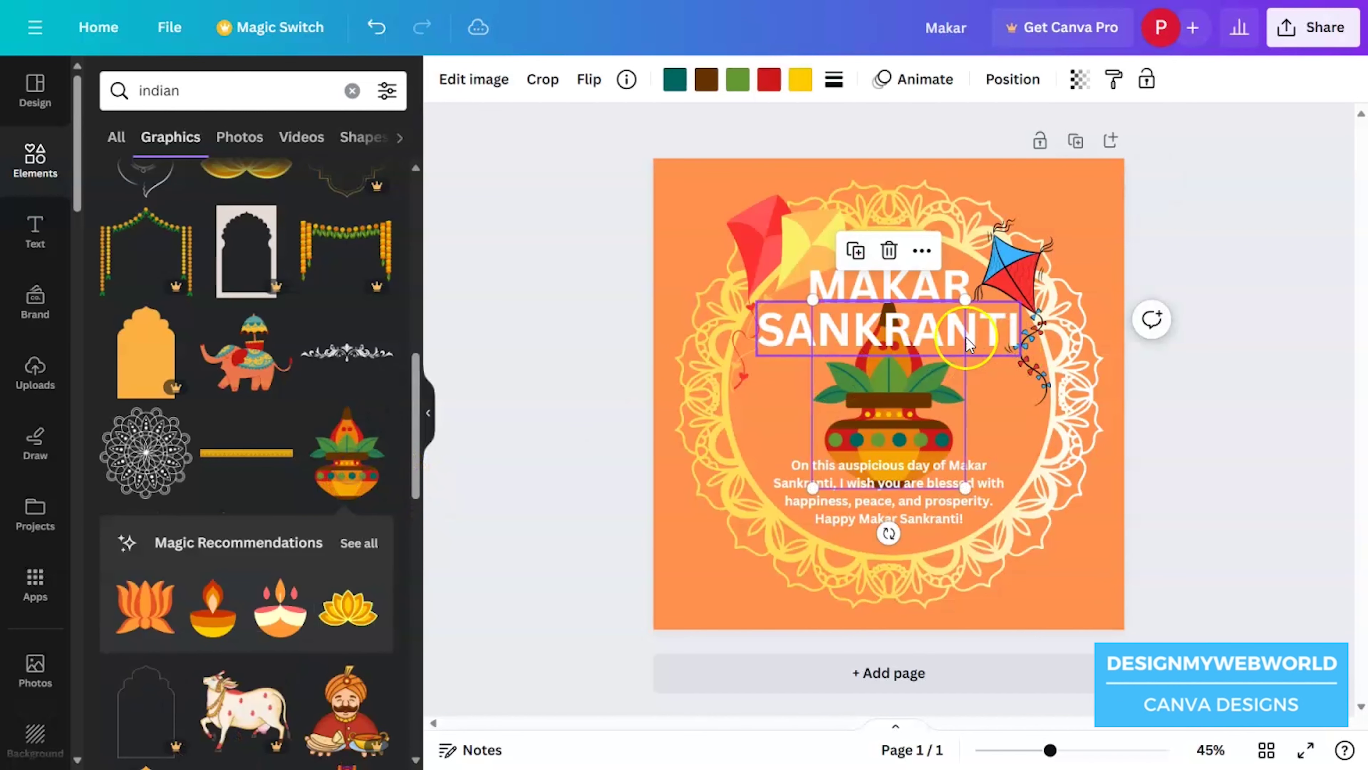
pyautogui.moveTo(965, 300); pyautogui.dragTo(878, 400)
pyautogui.click(827, 398)
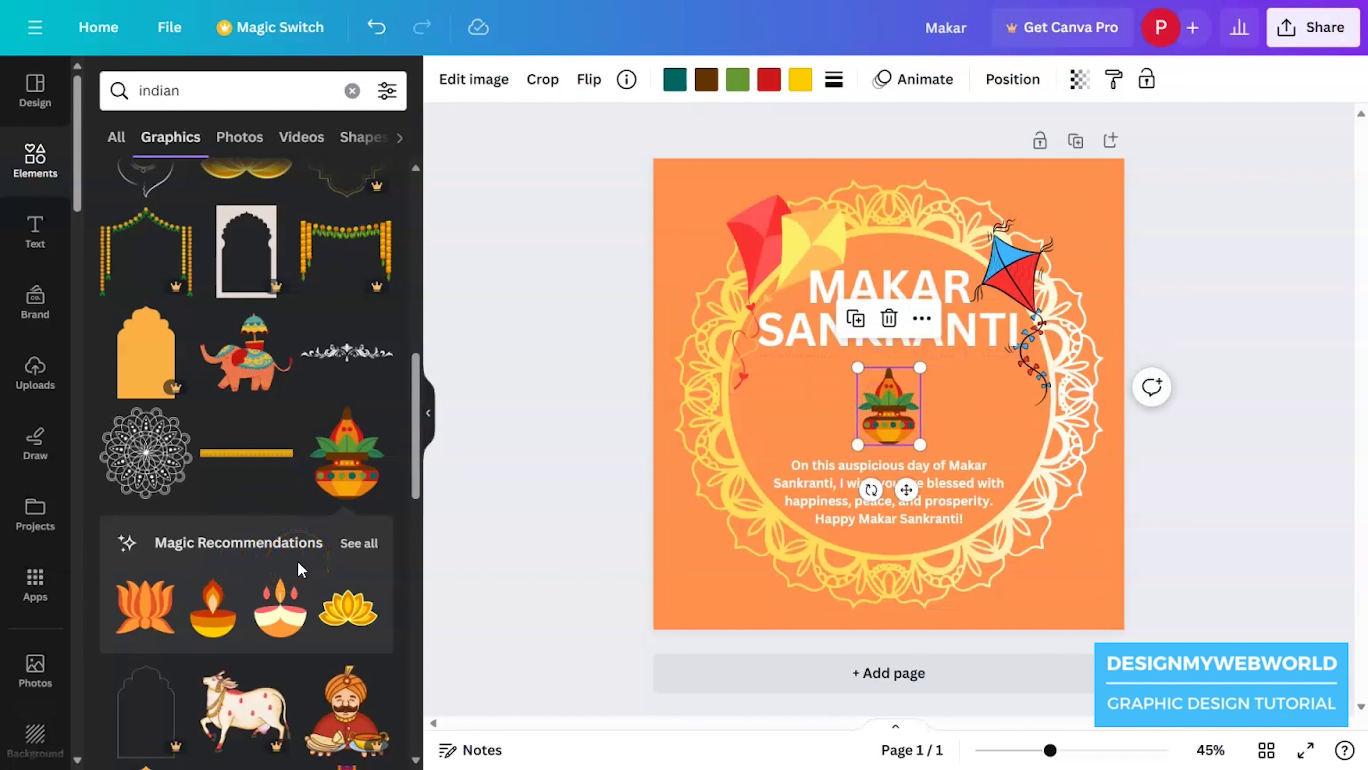
# Search the graphics for "palm leaves"
pyautogui.click(340, 89)
pyautogui.write('p')
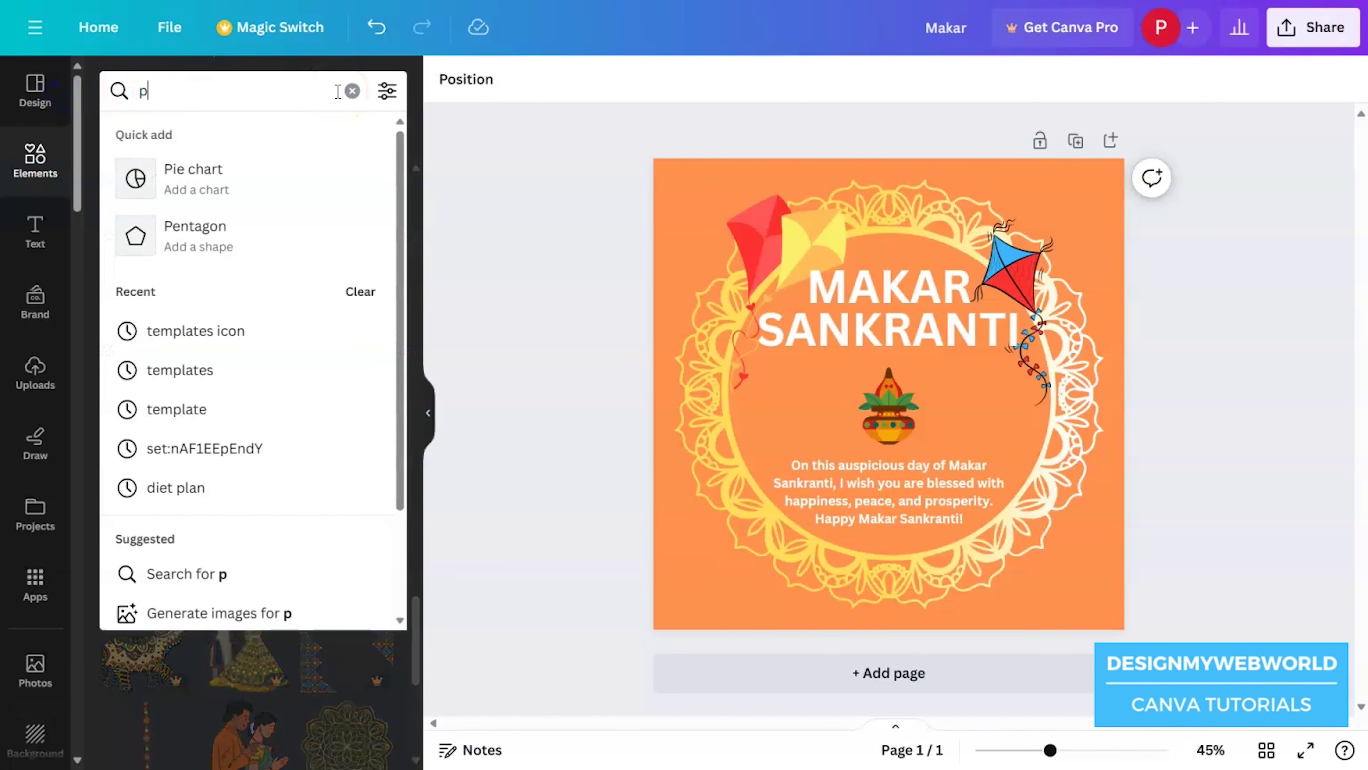
pyautogui.write('alm ')
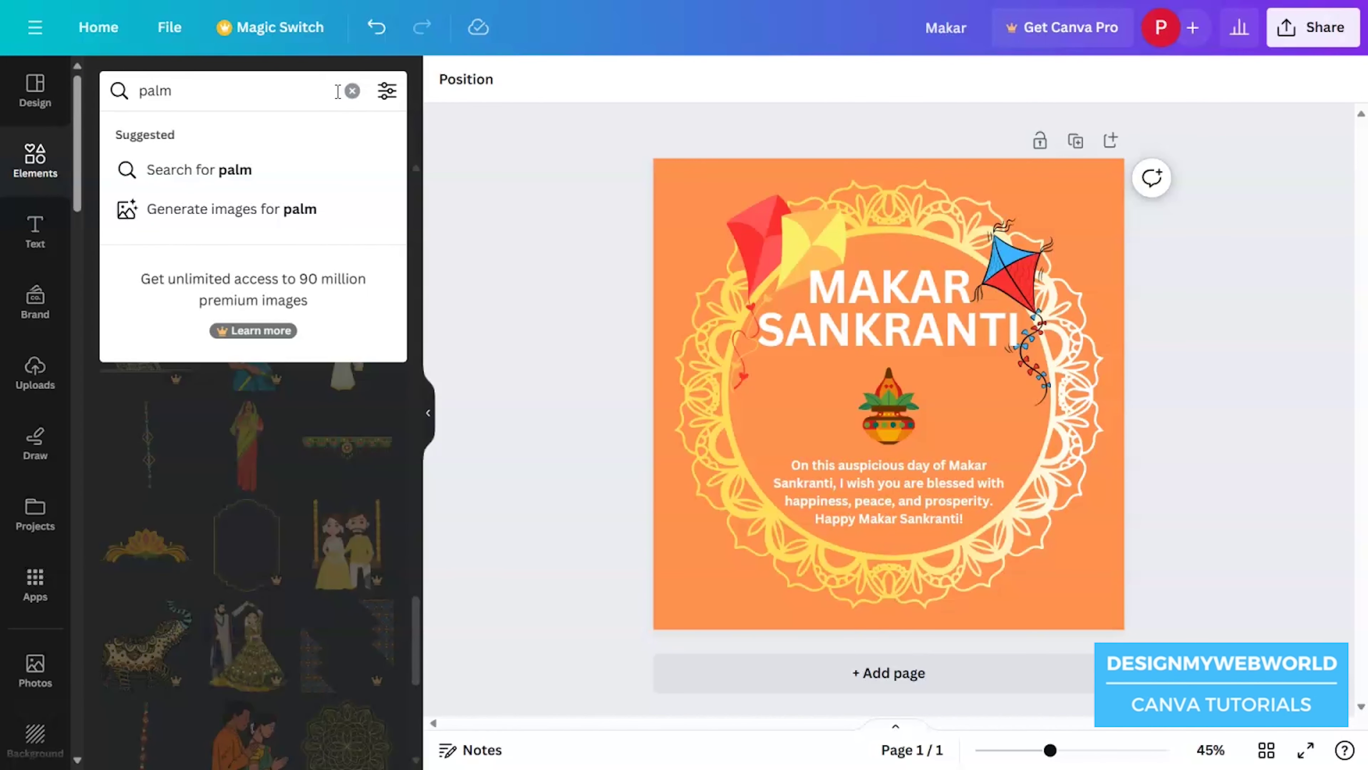
pyautogui.write('leave')
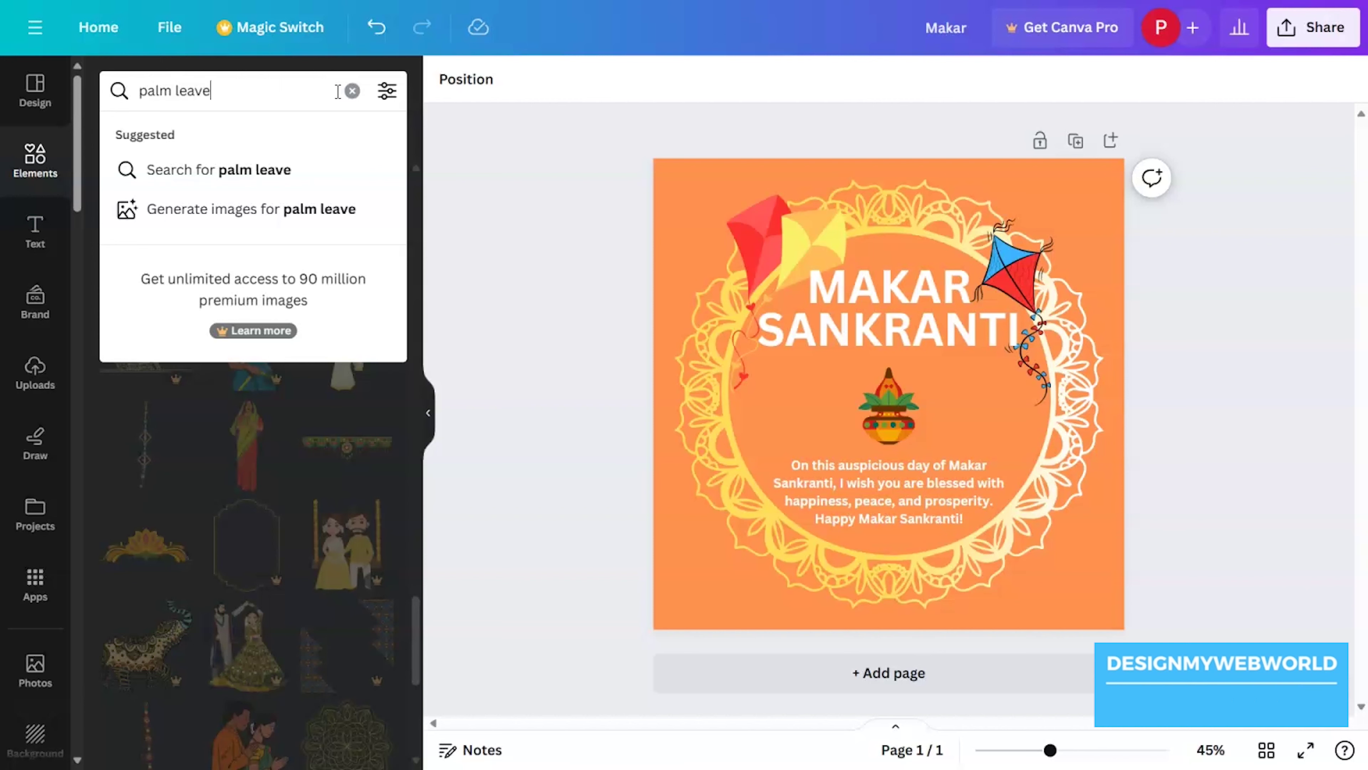
pyautogui.write('s')
pyautogui.press('Return')
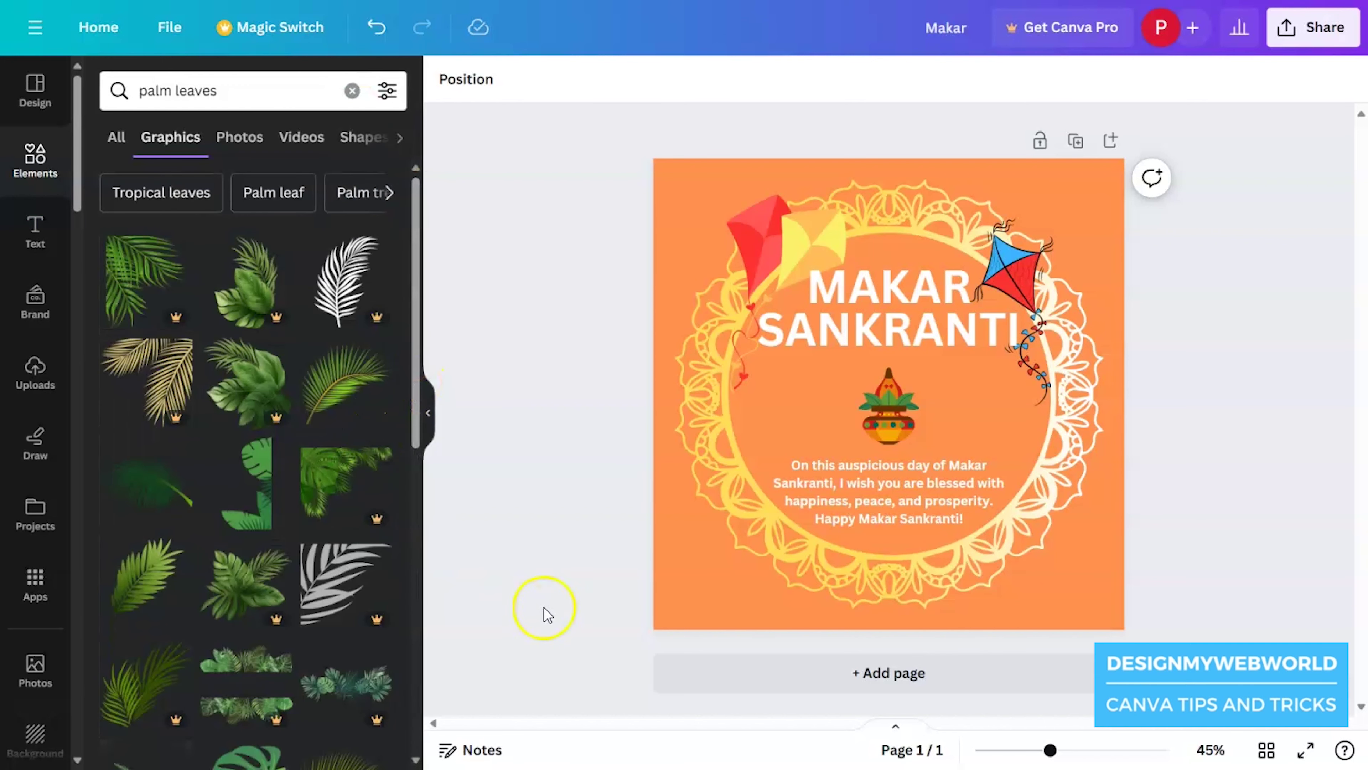
# Add the single dark green palm leaf, shrink it, rotate it upright and place it inside the mandala's right edge below the blue-and-red kite
pyautogui.scroll(-2, 323, 634)
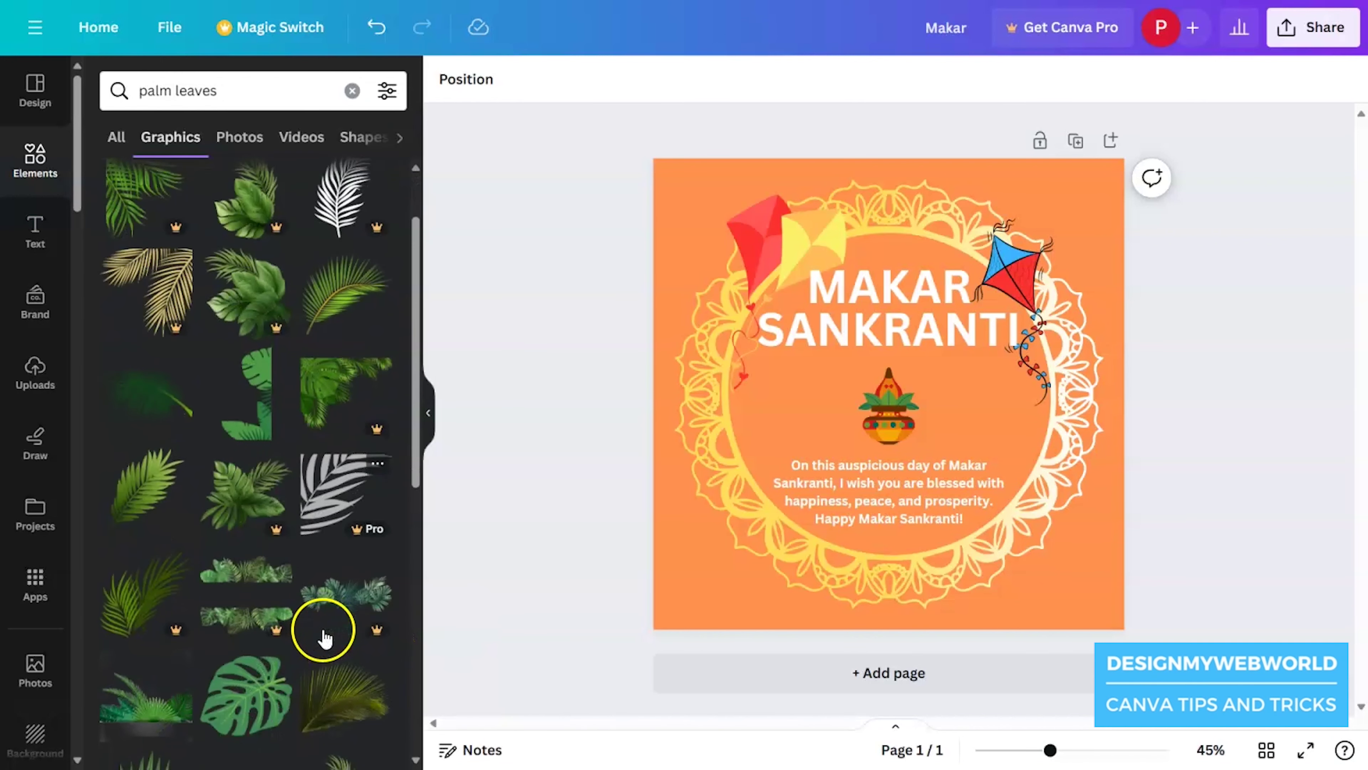
pyautogui.scroll(-2, 323, 628)
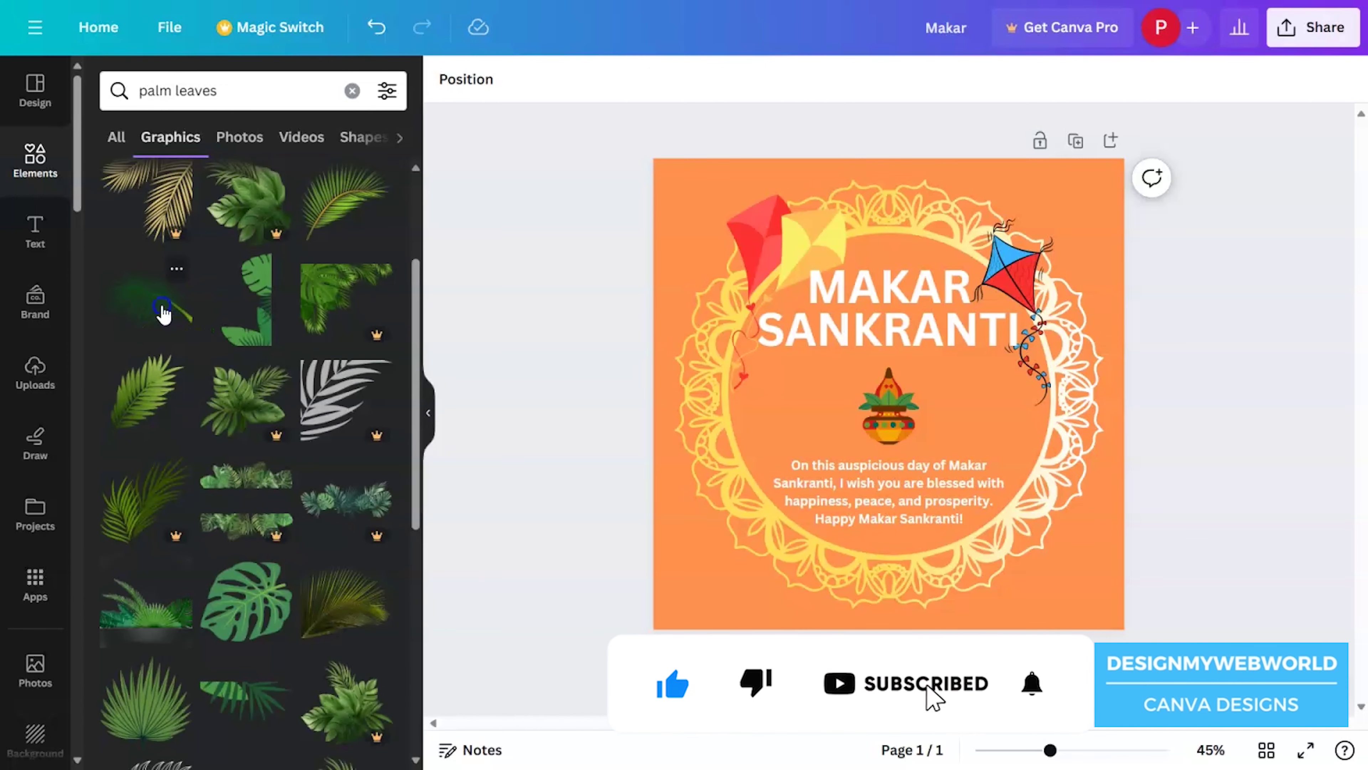
pyautogui.click(194, 313)
pyautogui.moveTo(1078, 506); pyautogui.dragTo(878, 388)
pyautogui.moveTo(789, 431); pyautogui.dragTo(743, 345)
pyautogui.moveTo(790, 334); pyautogui.dragTo(1032, 457)
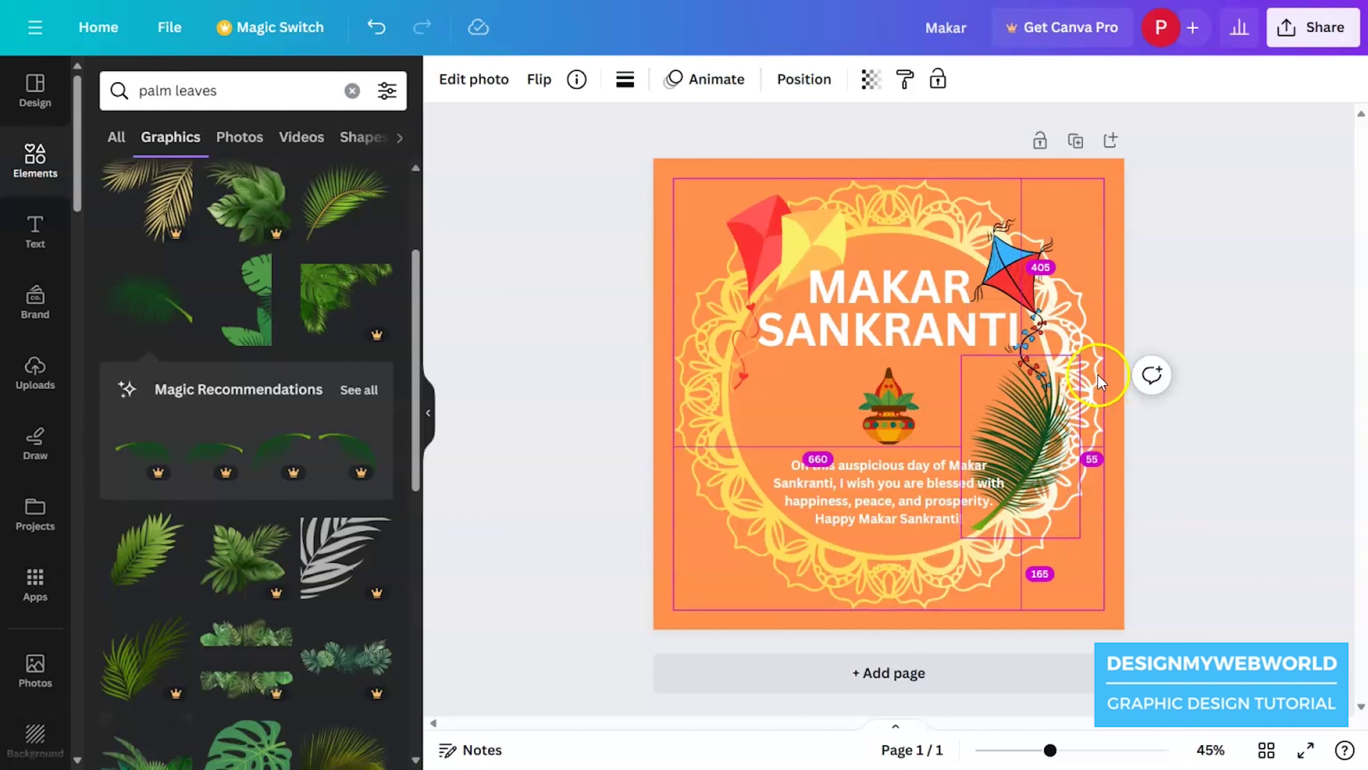
# Make the palm leaf slightly smaller, fine-tune its rotation and nudge it closer to the mandala's right edge
pyautogui.moveTo(1080, 364); pyautogui.dragTo(1070, 376)
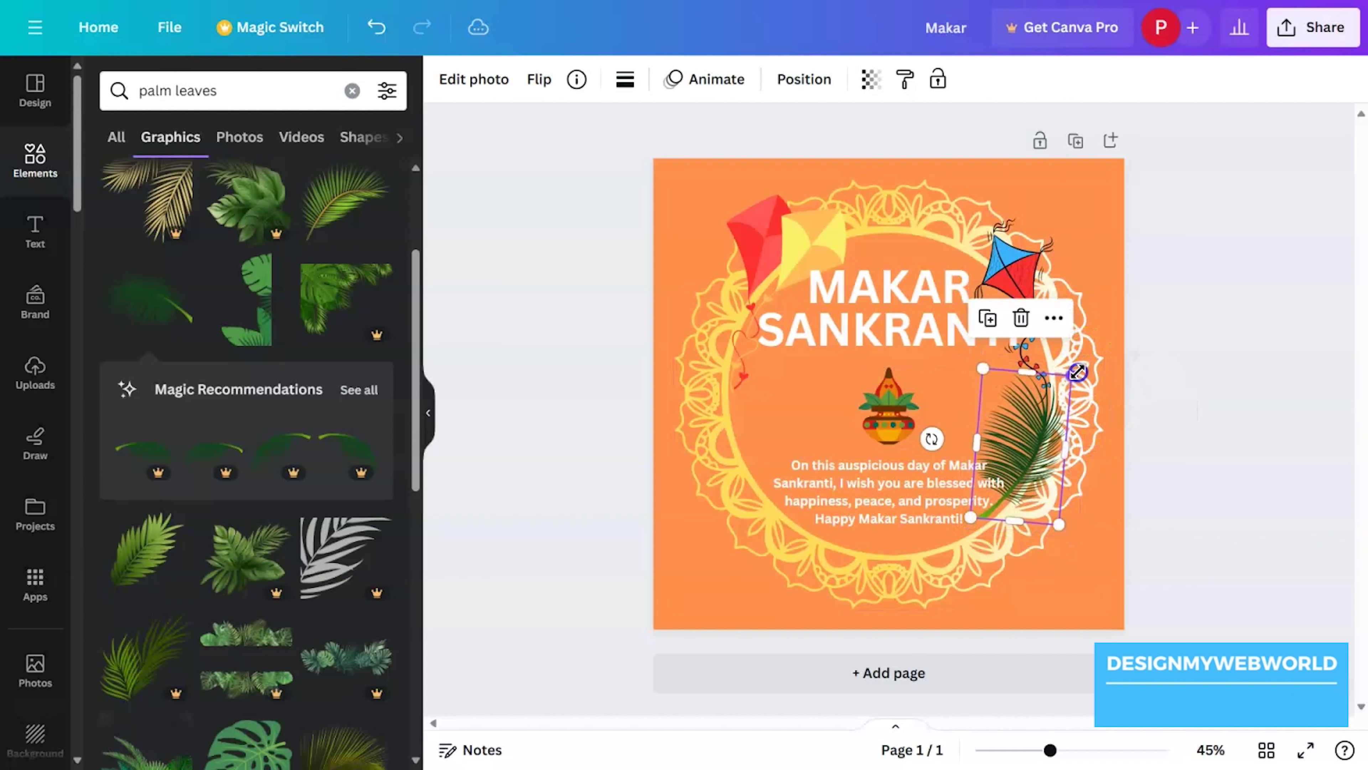
pyautogui.moveTo(931, 436); pyautogui.dragTo(939, 442)
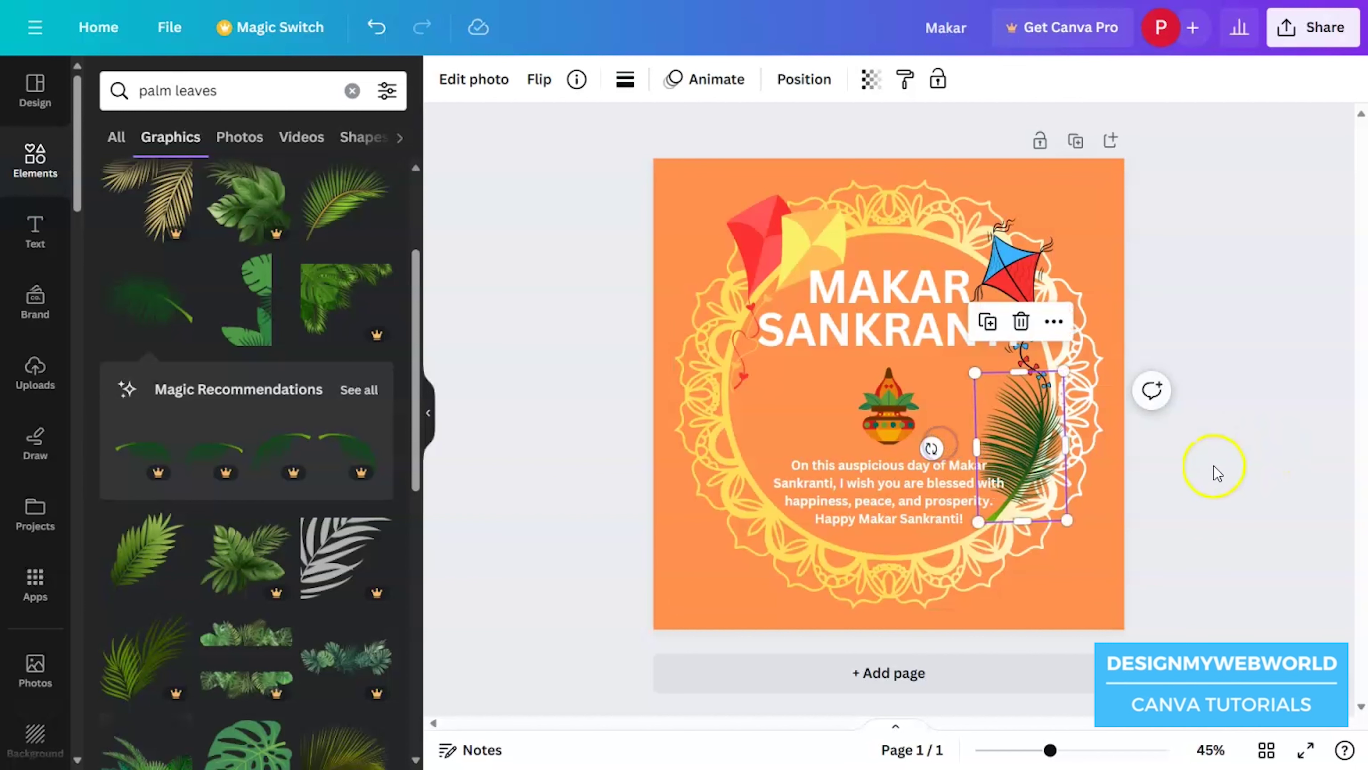
pyautogui.moveTo(1031, 437)
pyautogui.mouseDown()
pyautogui.moveTo(1076, 558)
pyautogui.moveTo(1089, 559)
pyautogui.moveTo(1032, 458)
pyautogui.moveTo(1038, 433)
pyautogui.mouseUp()
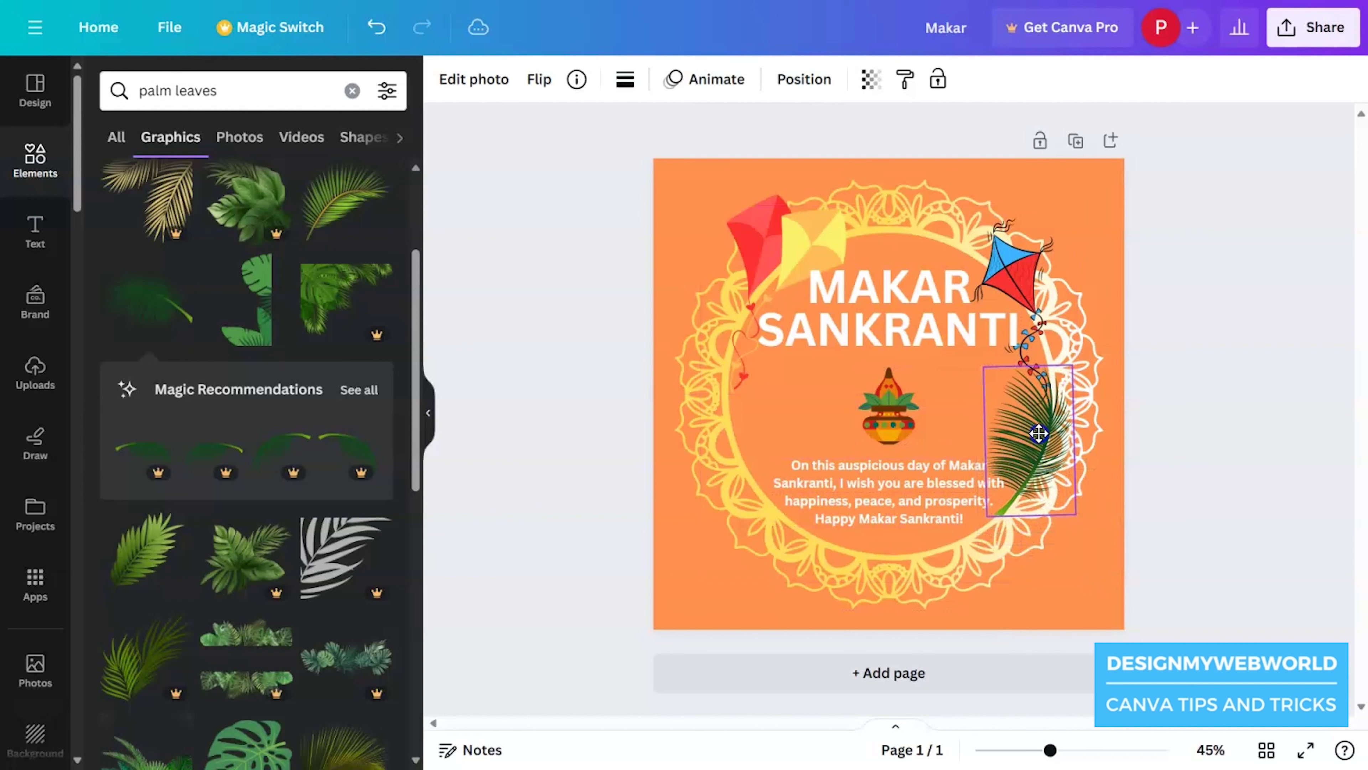
pyautogui.click(1202, 438)
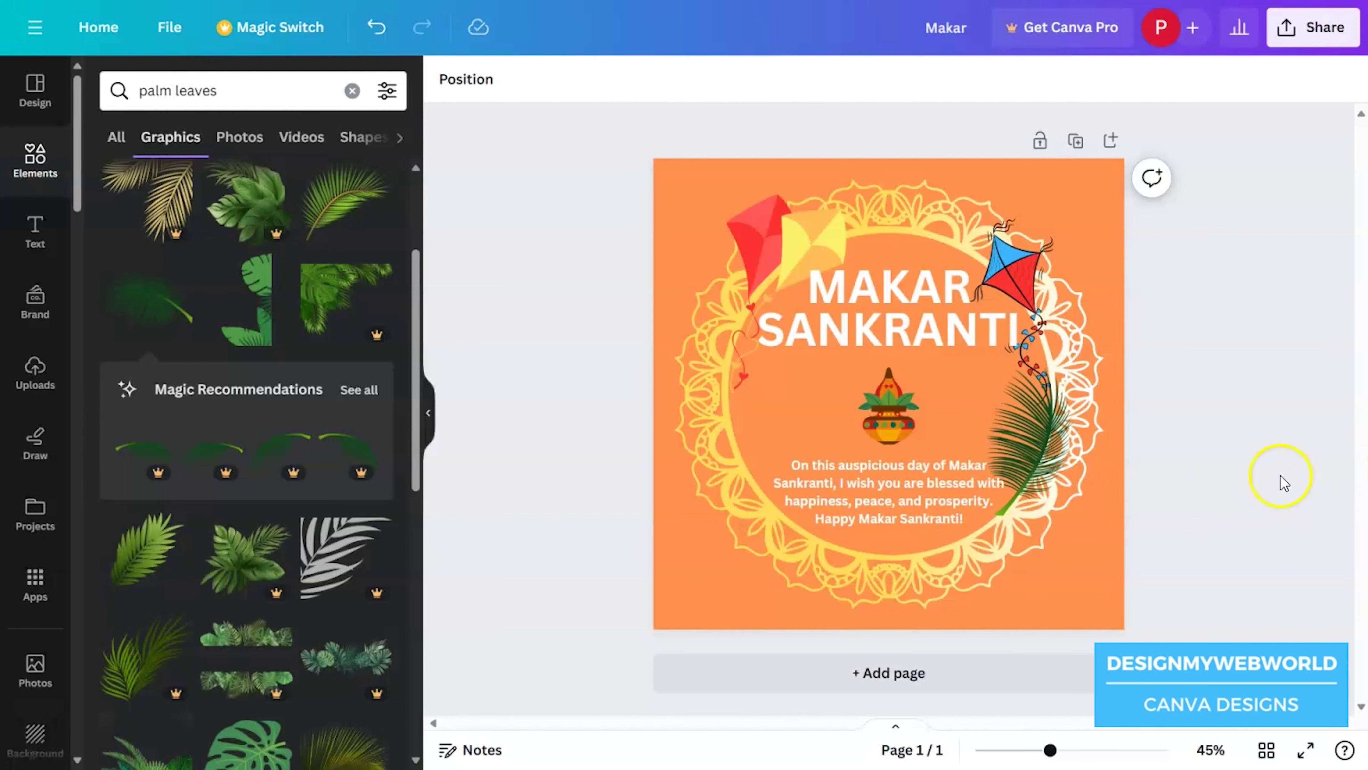
# Duplicate the palm leaf, flip the copy horizontally and place it at the mandala's left edge opposite the original
pyautogui.click(1040, 455)
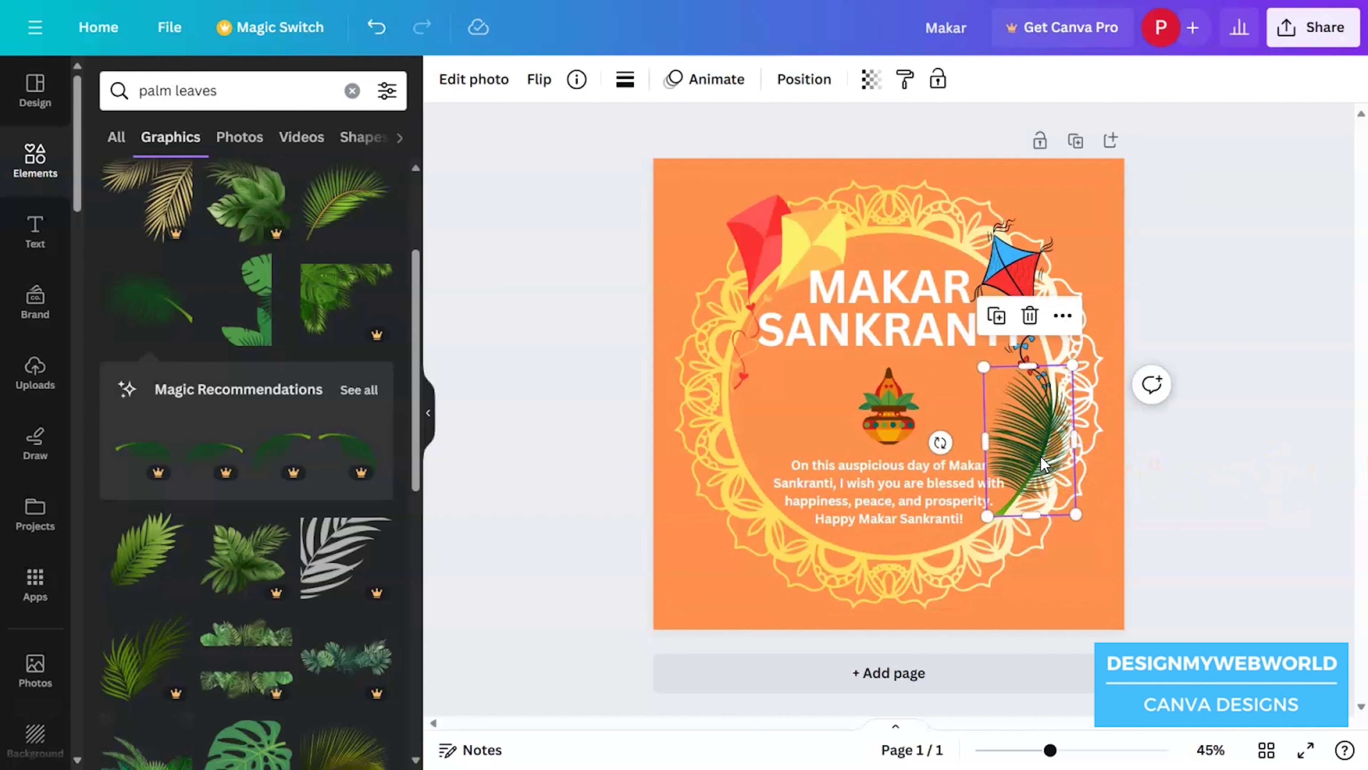
pyautogui.hotkey('ctrl', 'd')
pyautogui.moveTo(1042, 461); pyautogui.dragTo(778, 460)
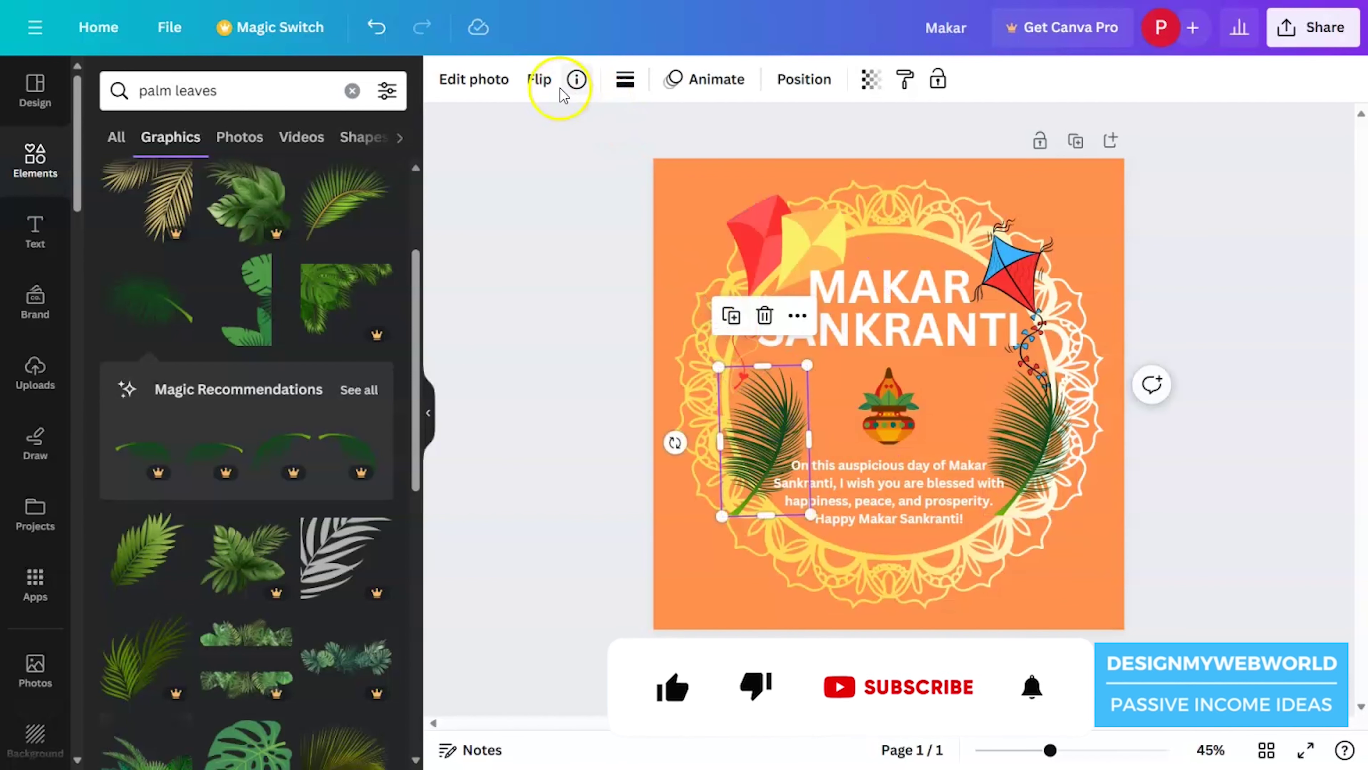
pyautogui.click(541, 79)
pyautogui.click(568, 128)
pyautogui.click(583, 175)
pyautogui.moveTo(759, 443); pyautogui.dragTo(740, 443)
pyautogui.click(1226, 460)
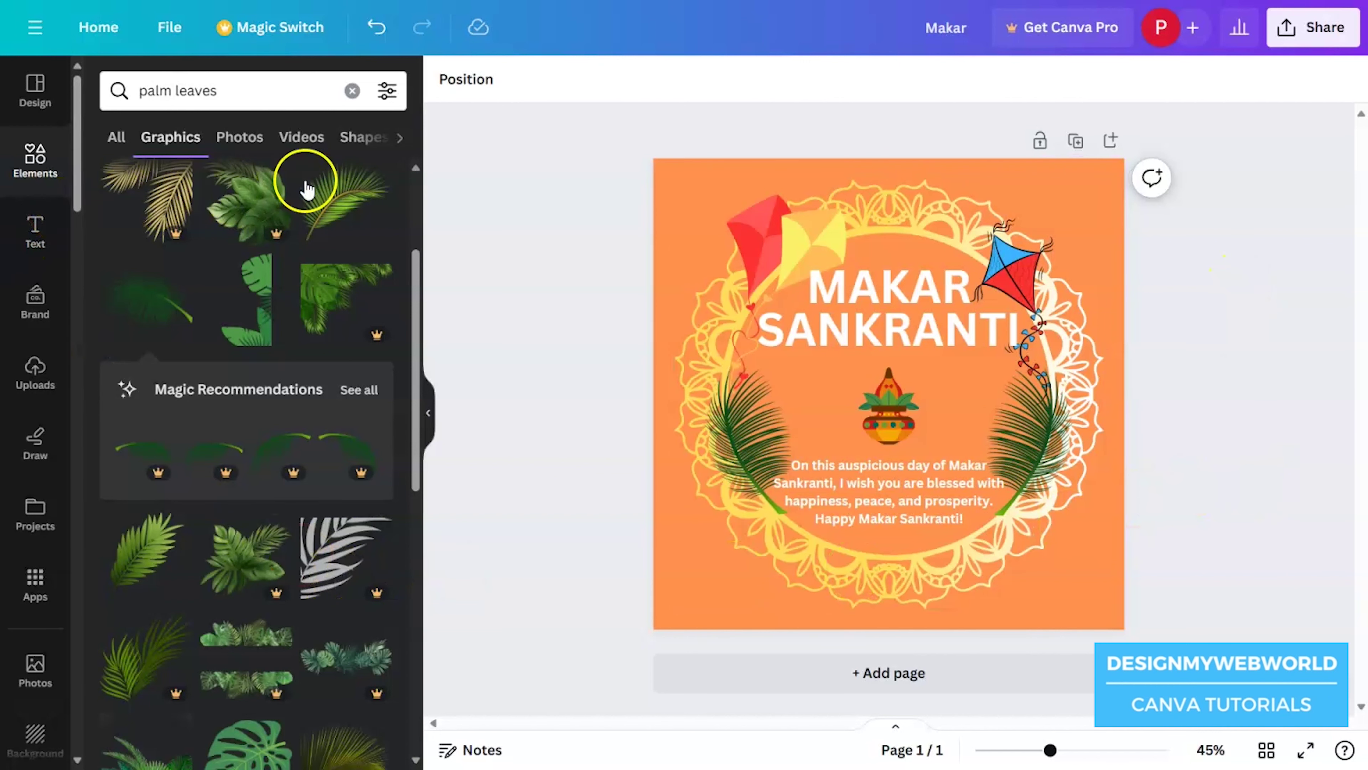
# Search the elements for "mandala" and show all of the graphics results
pyautogui.click(352, 90)
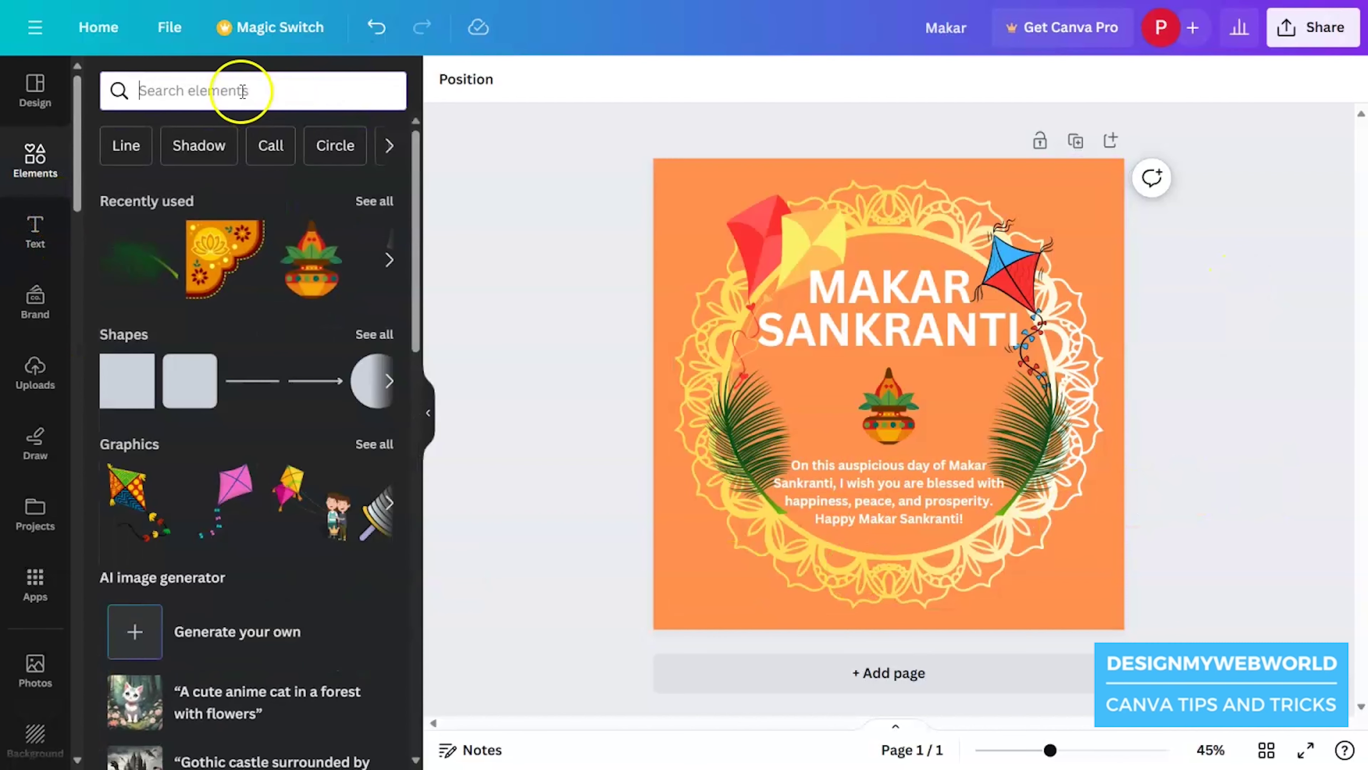
pyautogui.write('mandal')
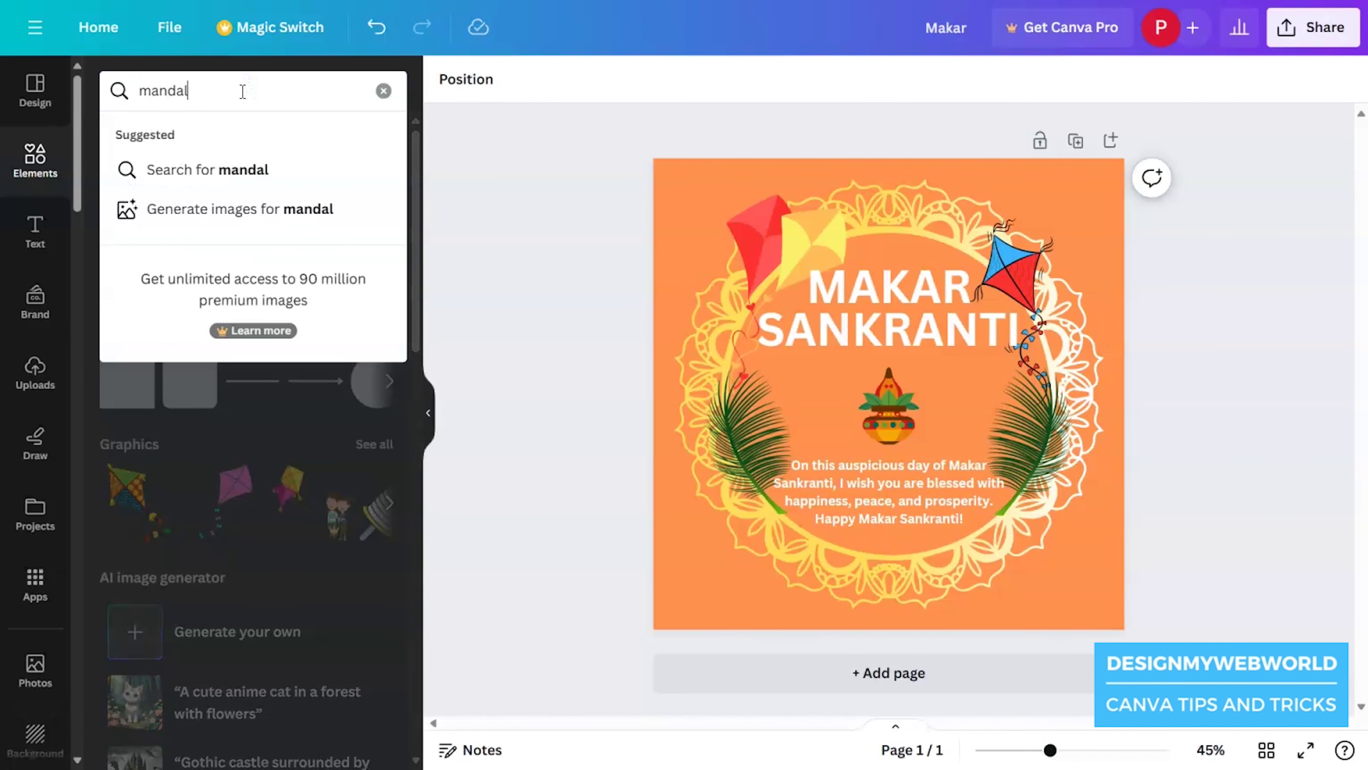
pyautogui.write('a')
pyautogui.press('Return')
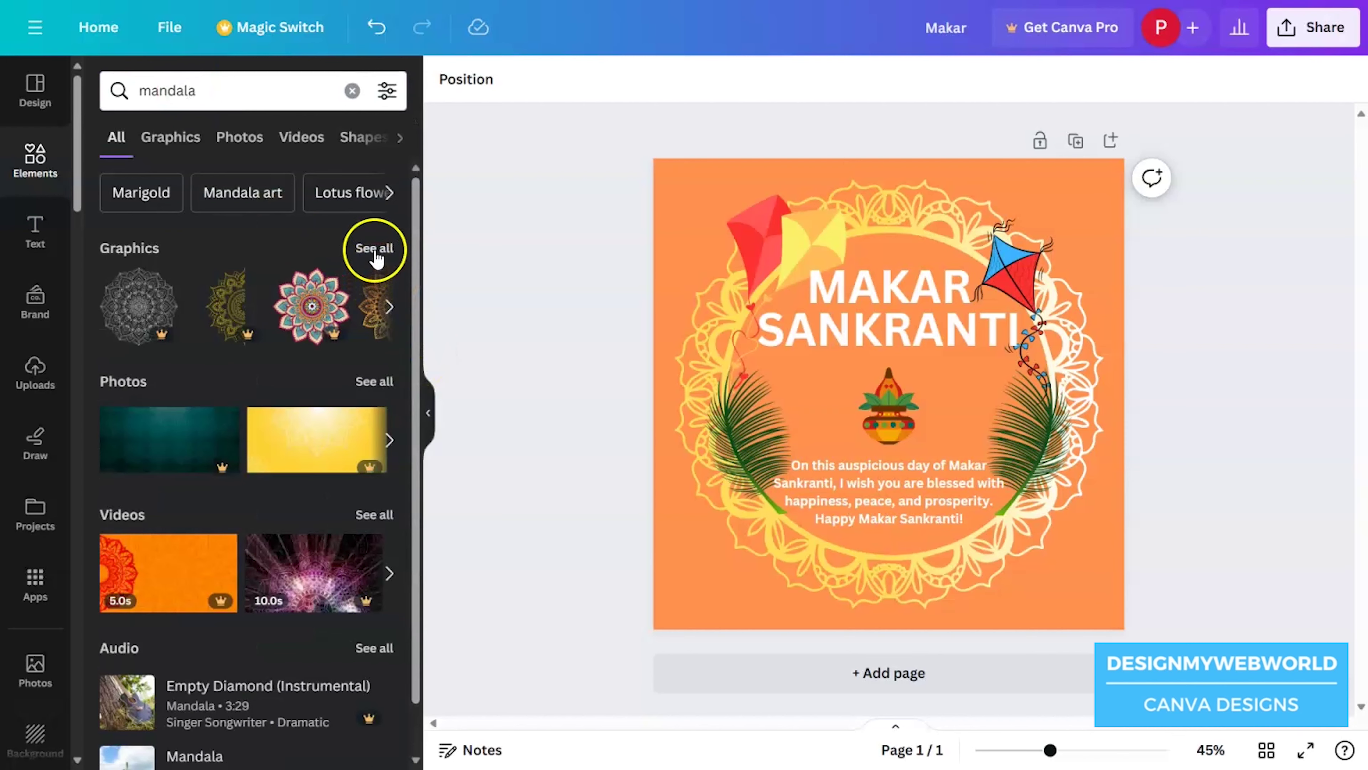
pyautogui.click(374, 249)
# Add the full round mandala graphic, enlarge it beyond the page edges and send it behind the other elements
pyautogui.scroll(-5, 334, 566)
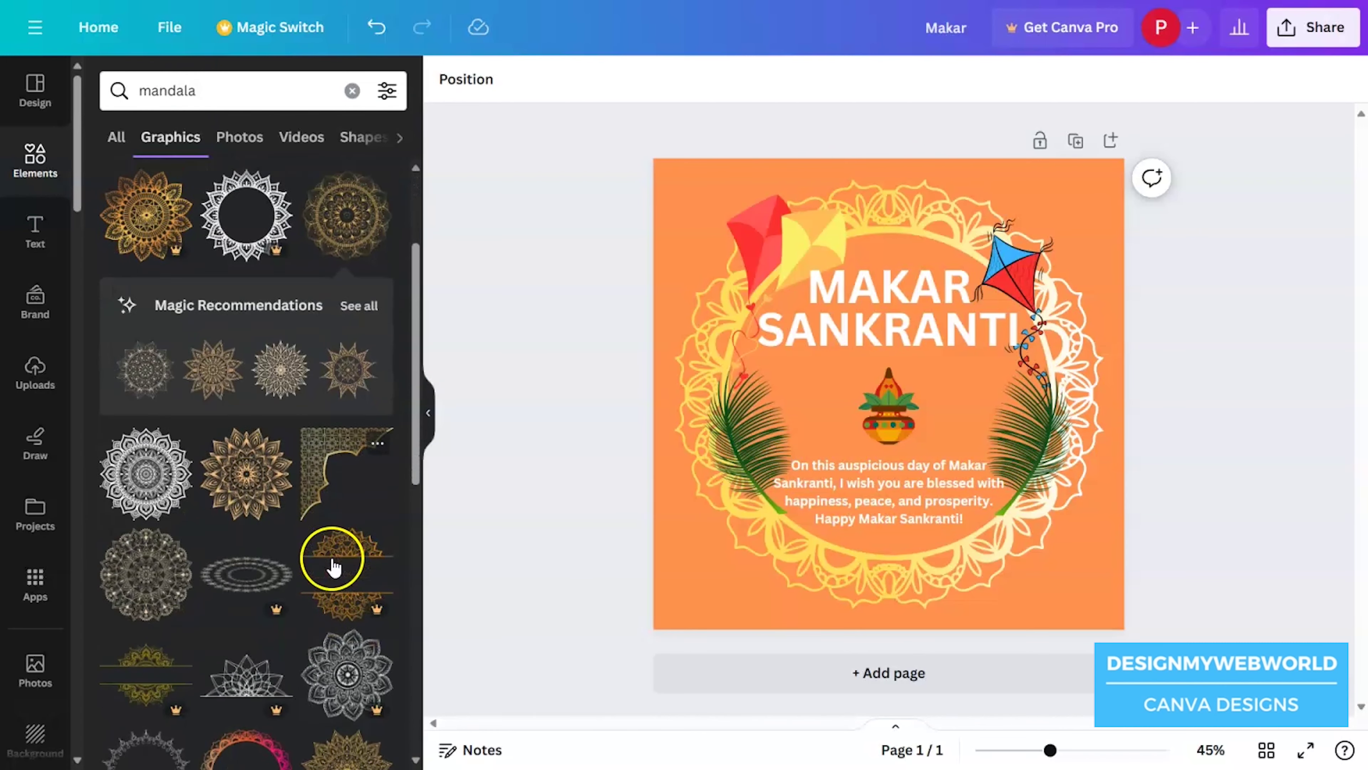
pyautogui.click(143, 465)
pyautogui.moveTo(983, 301); pyautogui.dragTo(1285, 174)
pyautogui.hotkey('ctrl', 'alt', '[')
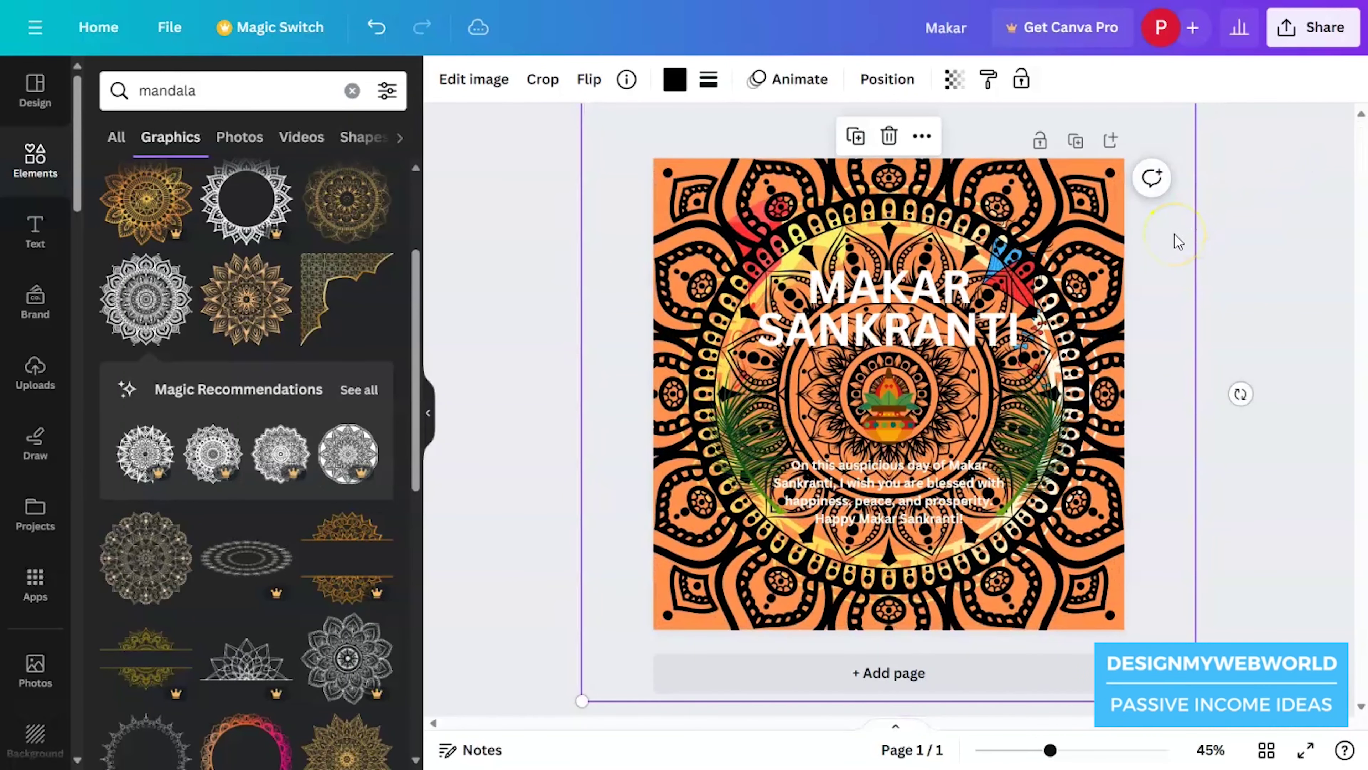
# Recolour the large background mandala yellow and set its transparency to about 17
pyautogui.click(674, 80)
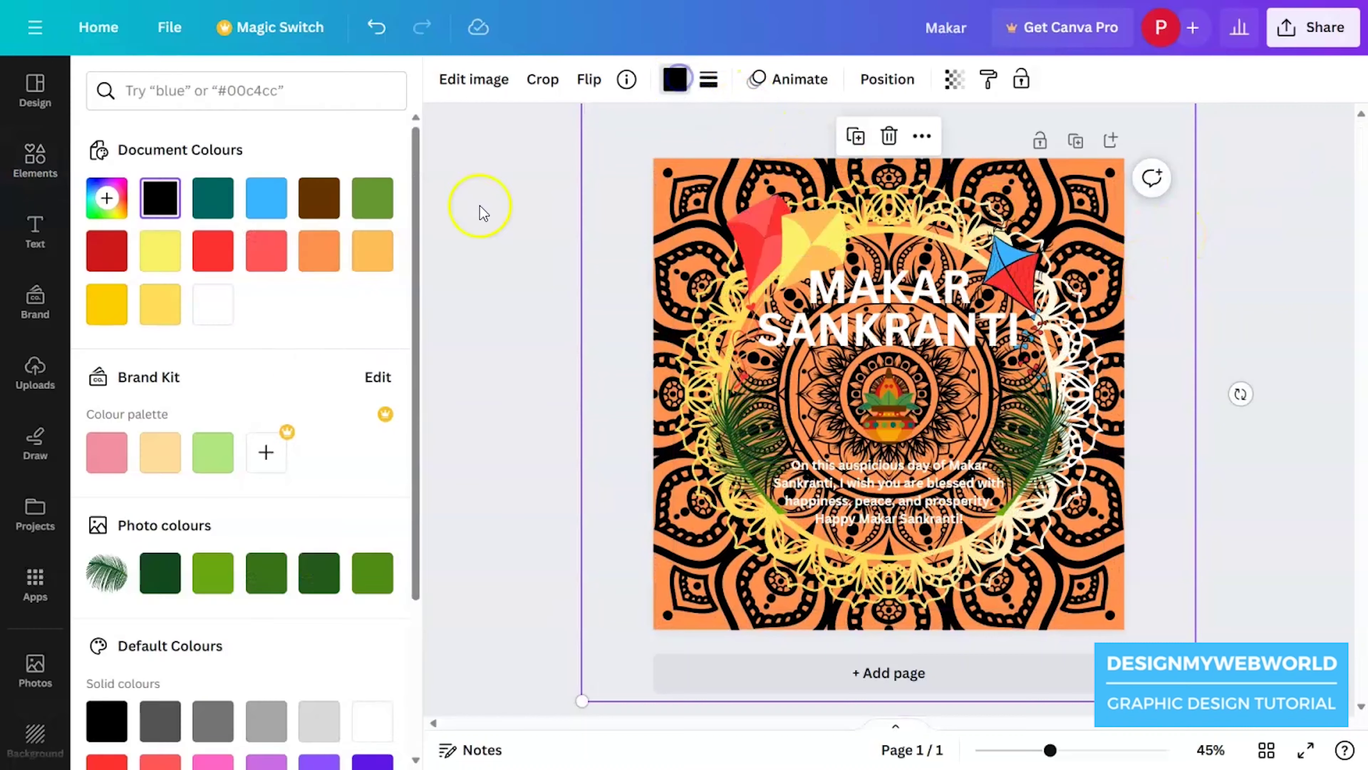
pyautogui.click(156, 304)
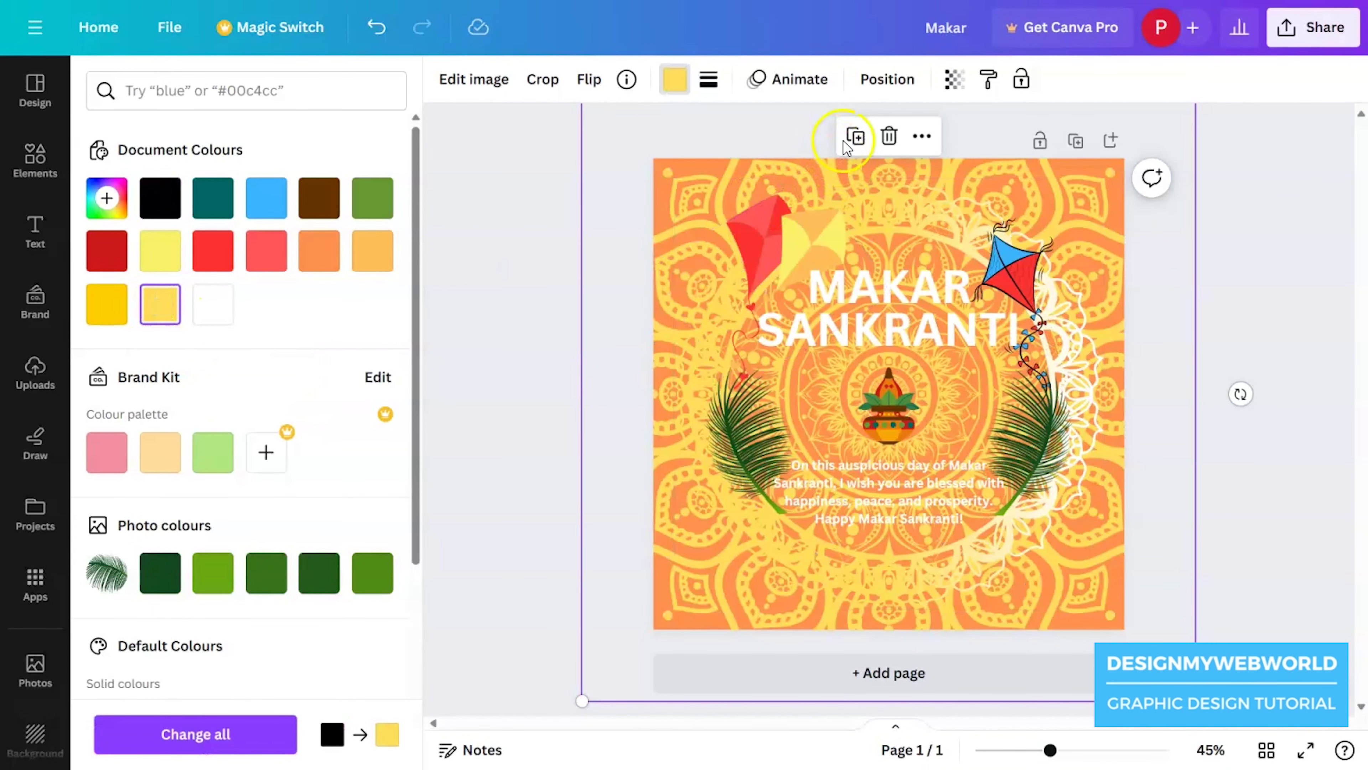
pyautogui.click(956, 81)
pyautogui.moveTo(810, 169); pyautogui.dragTo(776, 163)
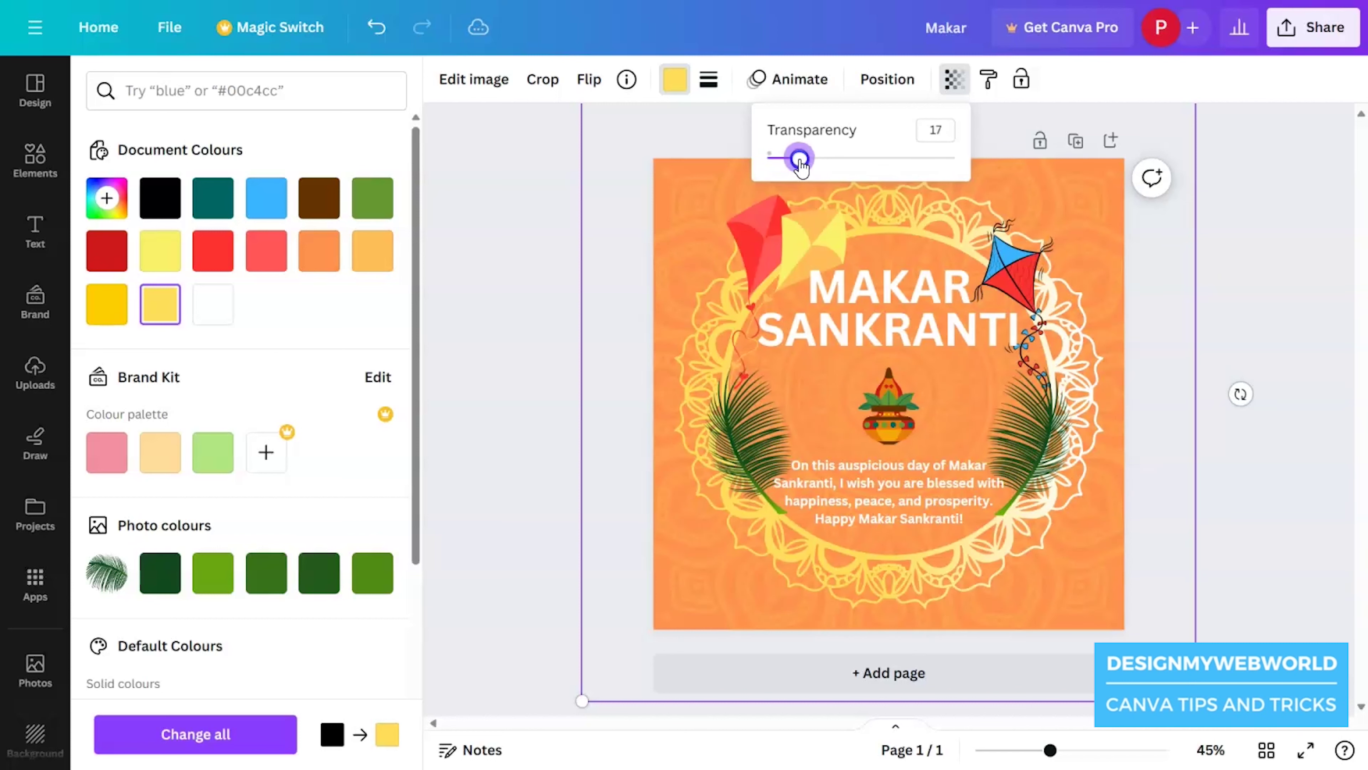
pyautogui.click(1281, 501)
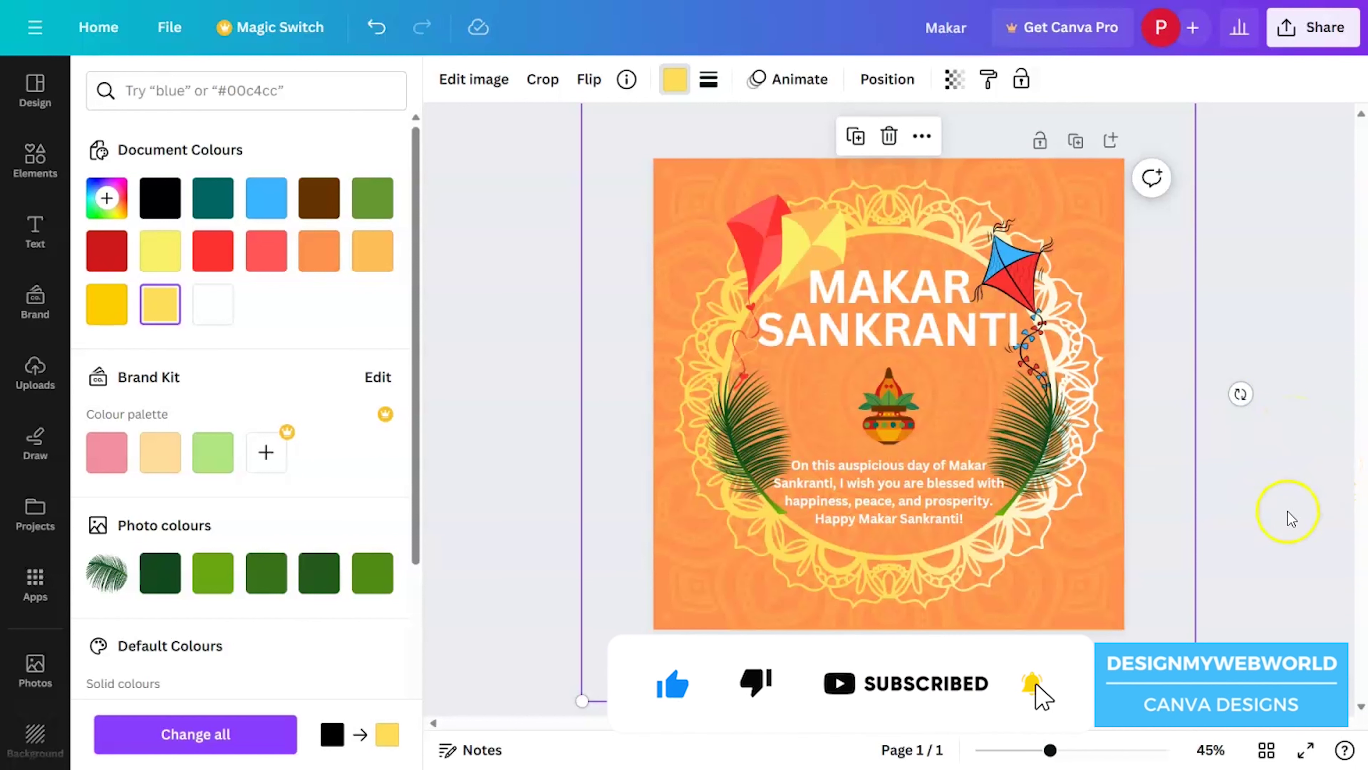
# Add a solid circle shape and enlarge it to fill the inside of the mandala frame
pyautogui.click(37, 159)
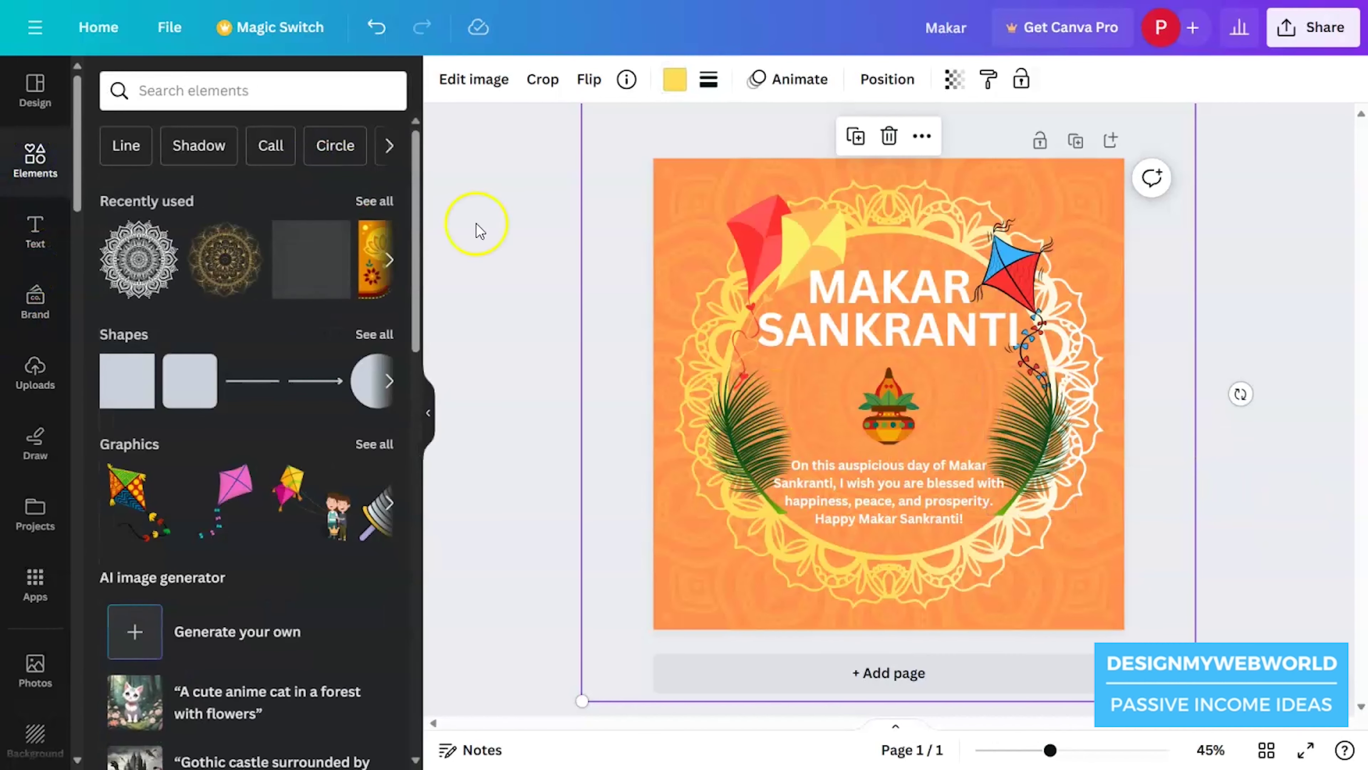
pyautogui.click(362, 392)
pyautogui.moveTo(959, 333); pyautogui.dragTo(1056, 231)
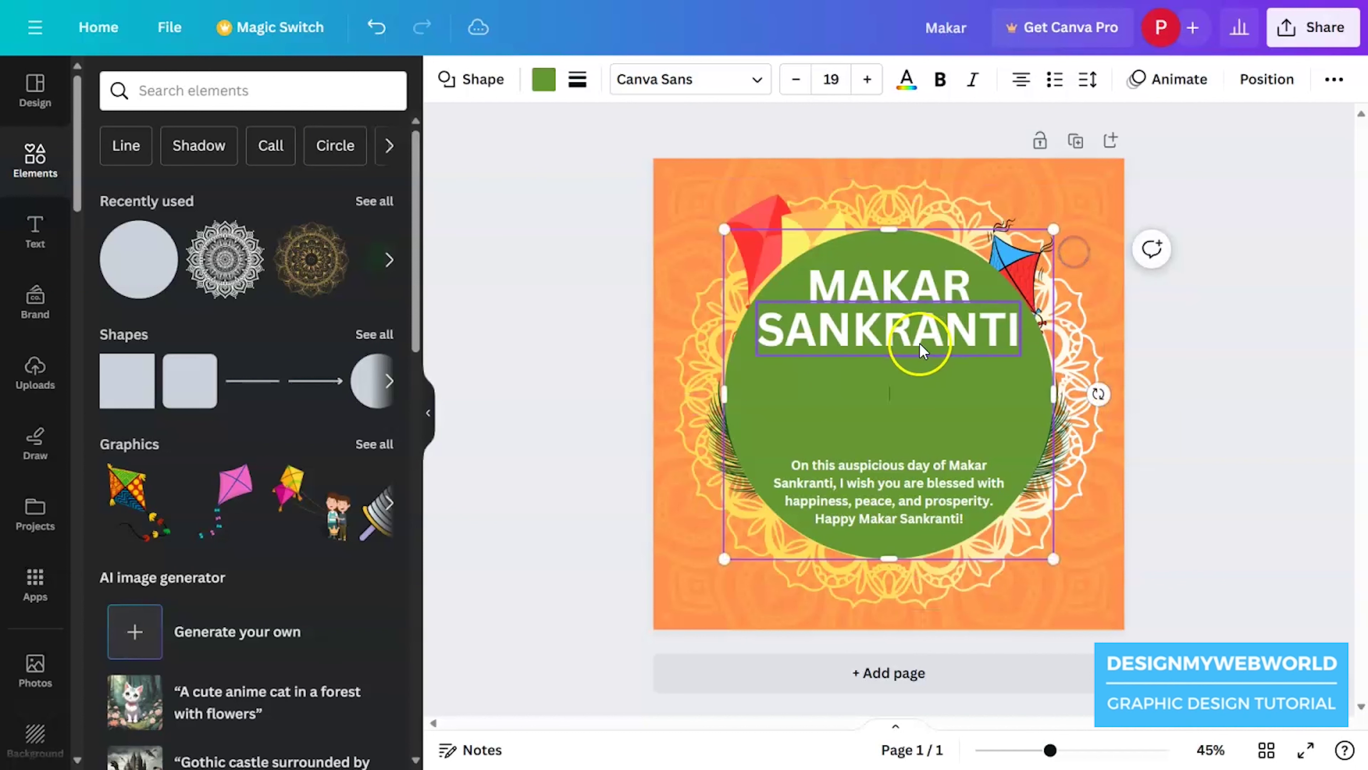
# Send the circle to the back, behind the text, kites, pot, leaves and both mandalas
pyautogui.click(1133, 405)
pyautogui.click(1013, 429)
pyautogui.hotkey('ctrl', '[')
pyautogui.hotkey('ctrl', 'Return')
pyautogui.click(1039, 410)
pyautogui.click(1087, 147)
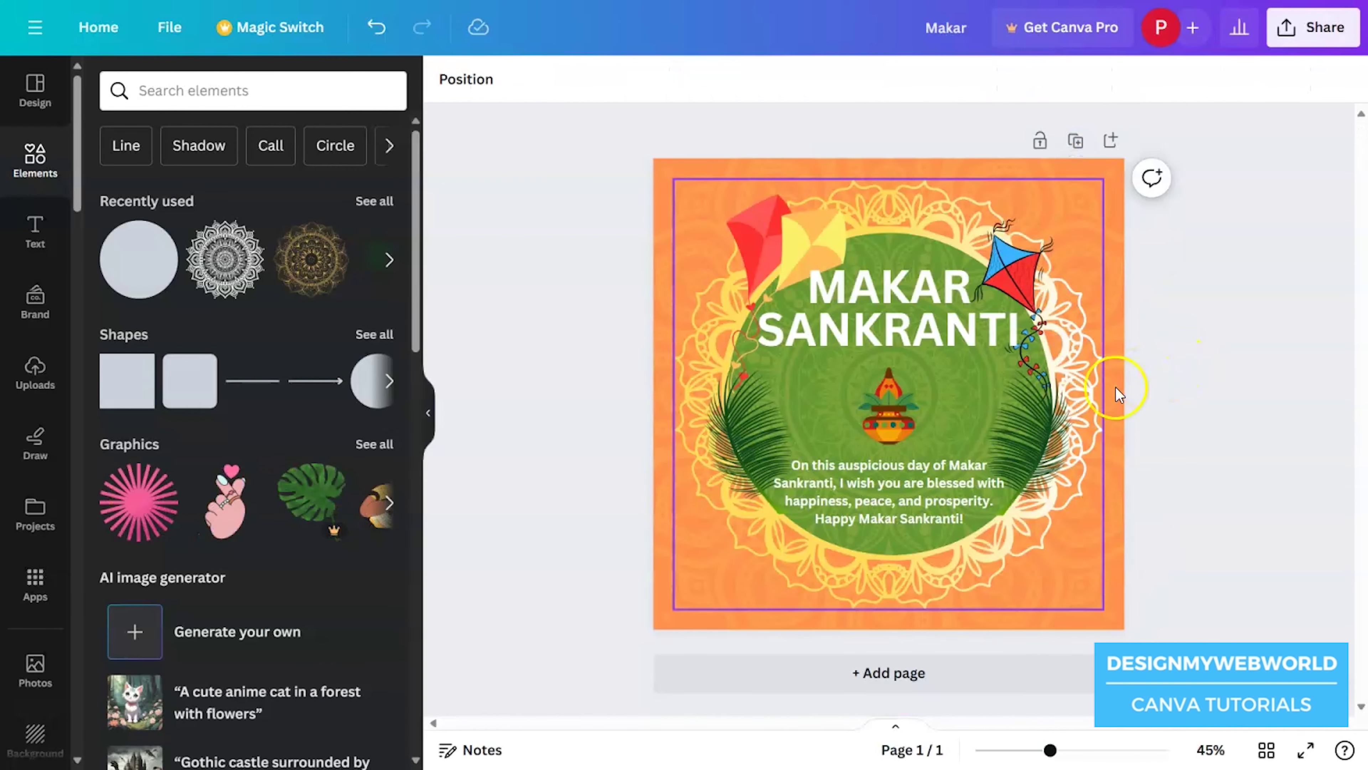
# Move the circle's layer up between the faint background mandala and the mandala frame
pyautogui.click(815, 381)
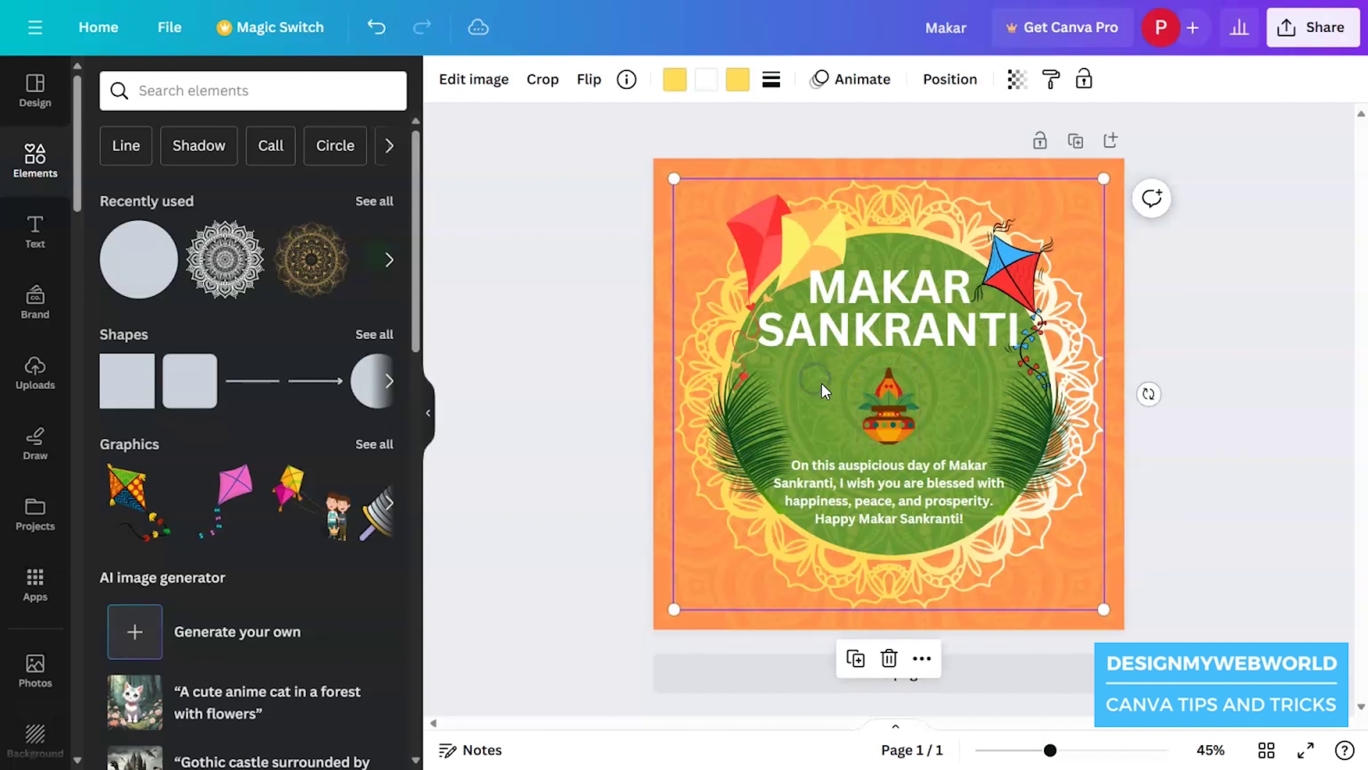
pyautogui.click(953, 80)
pyautogui.click(284, 82)
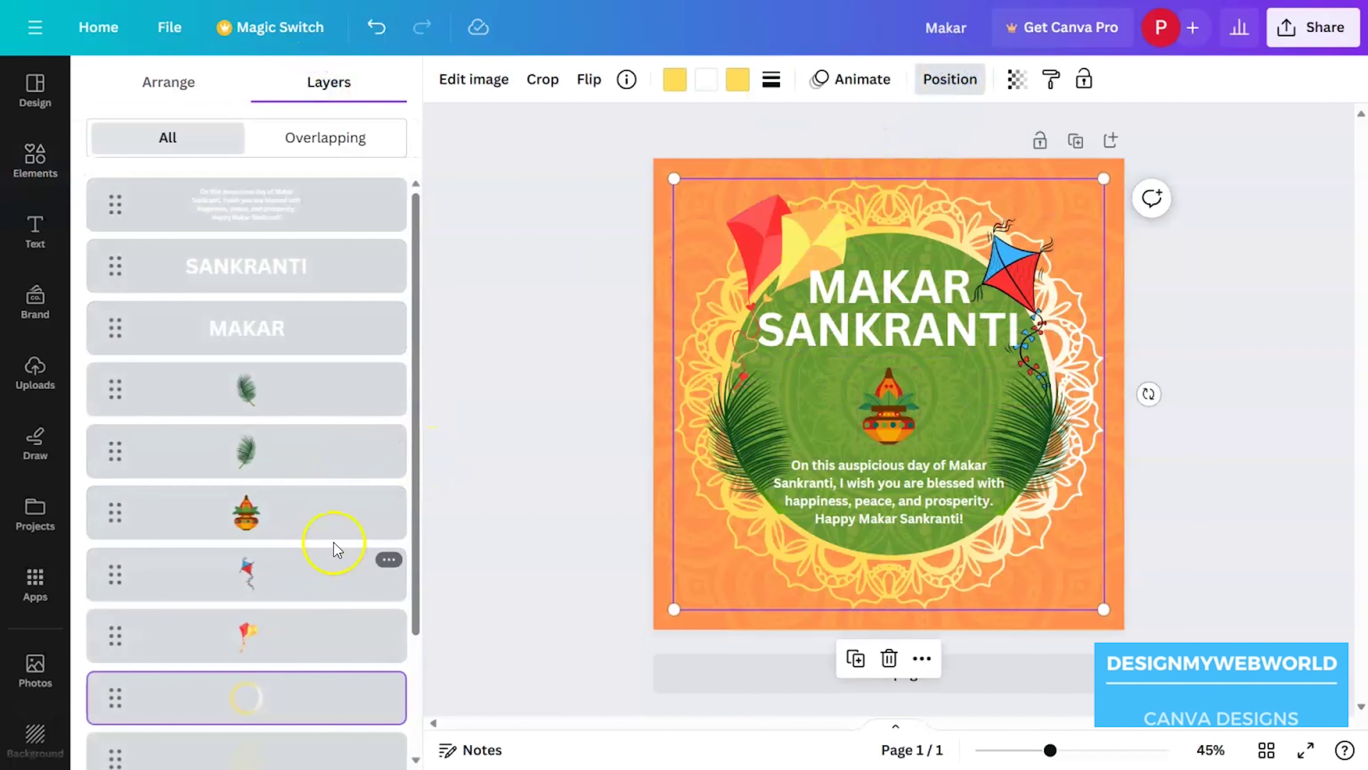
pyautogui.scroll(-4, 318, 555)
pyautogui.click(280, 671)
pyautogui.moveTo(268, 676); pyautogui.dragTo(274, 595)
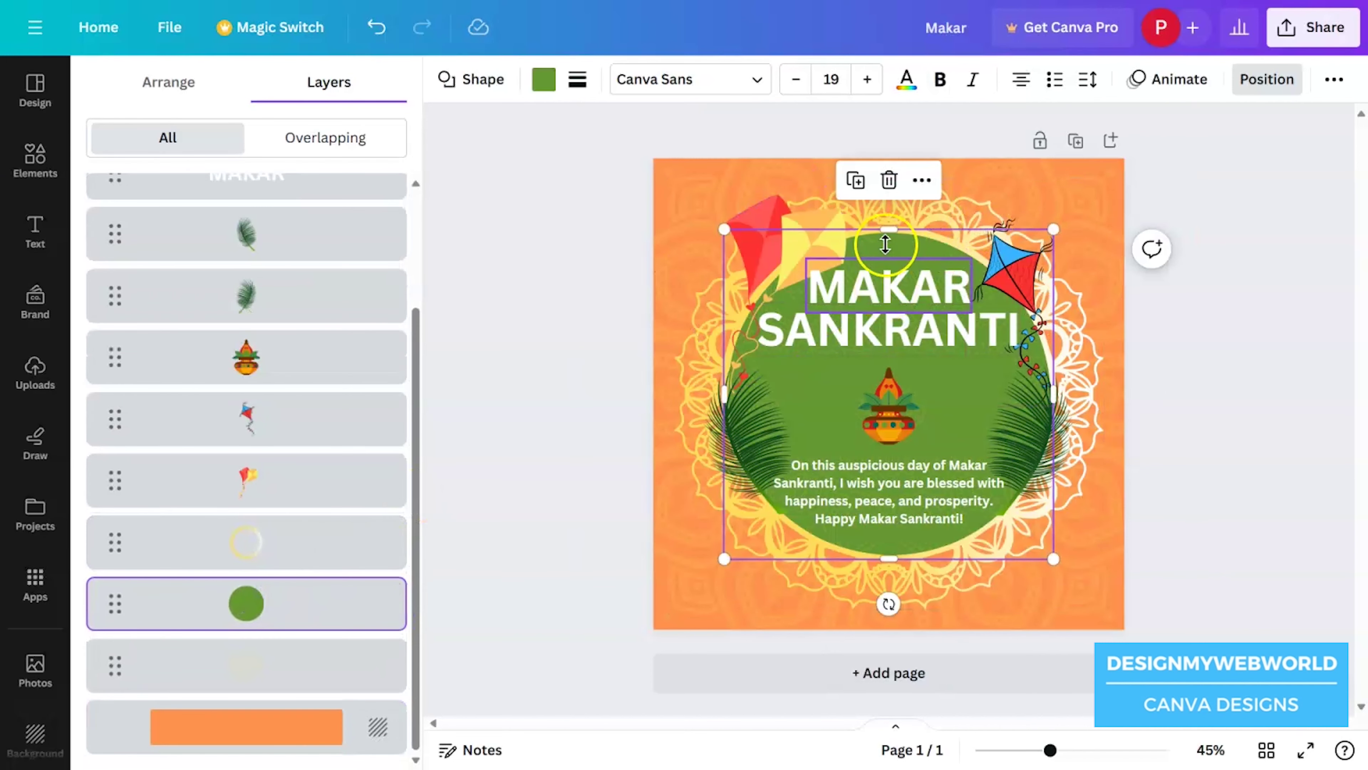
# Try yellow, light orange and red fills on the circle, ending with the custom dark maroon #720C0C
pyautogui.click(543, 79)
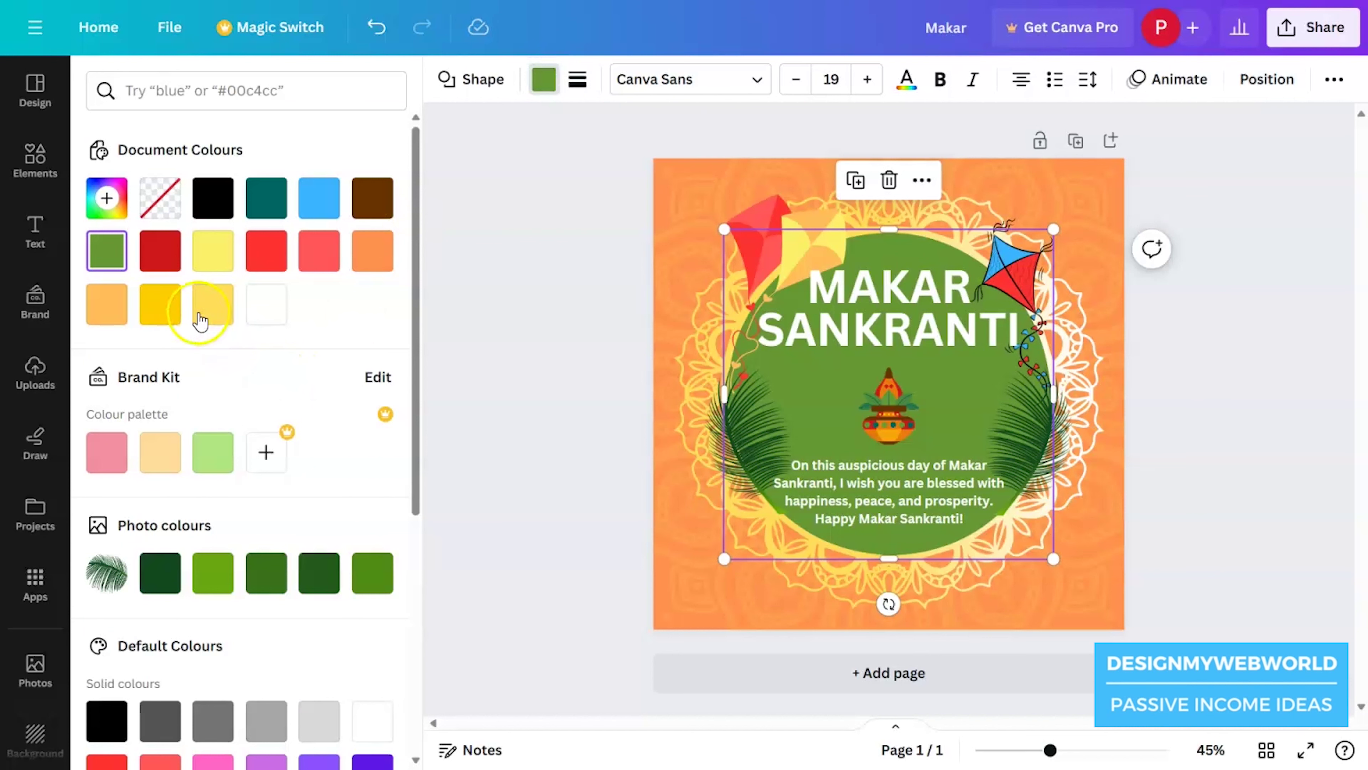
pyautogui.click(212, 305)
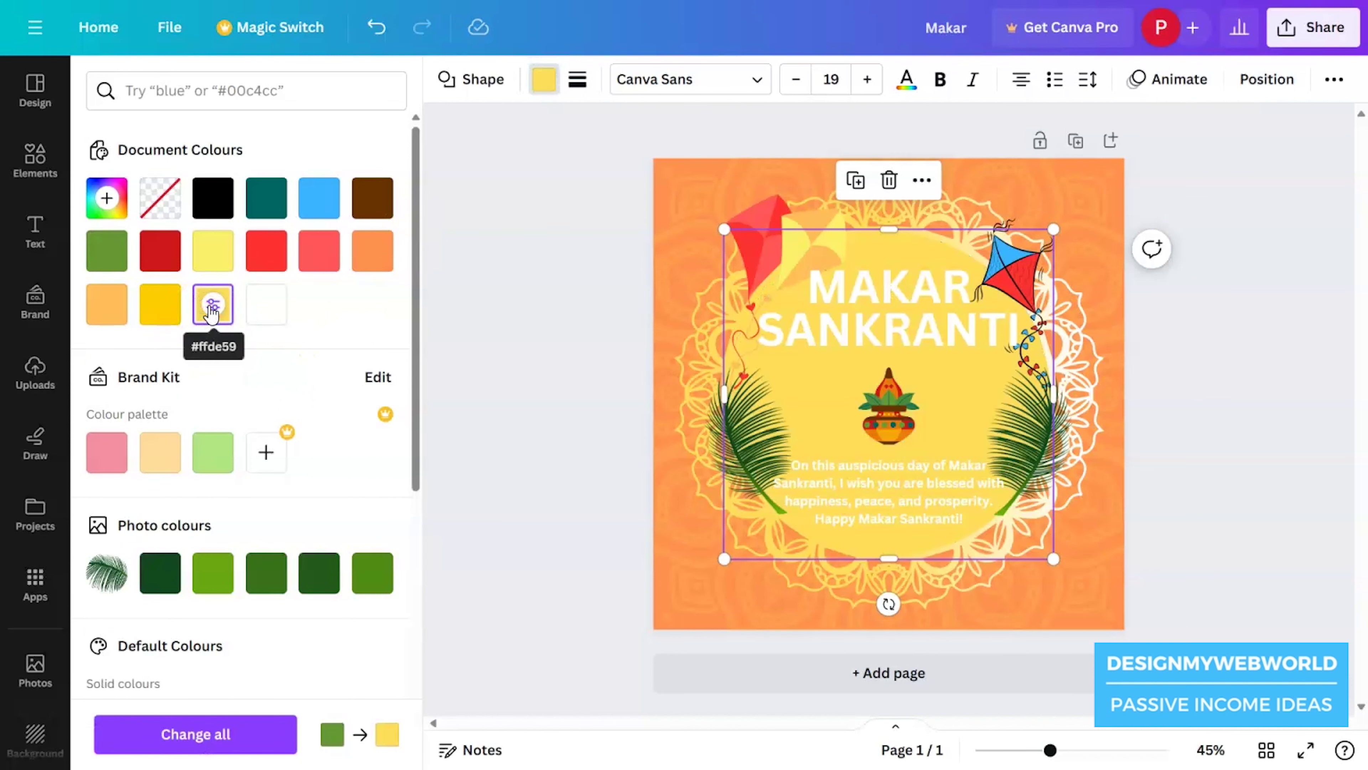
pyautogui.click(106, 305)
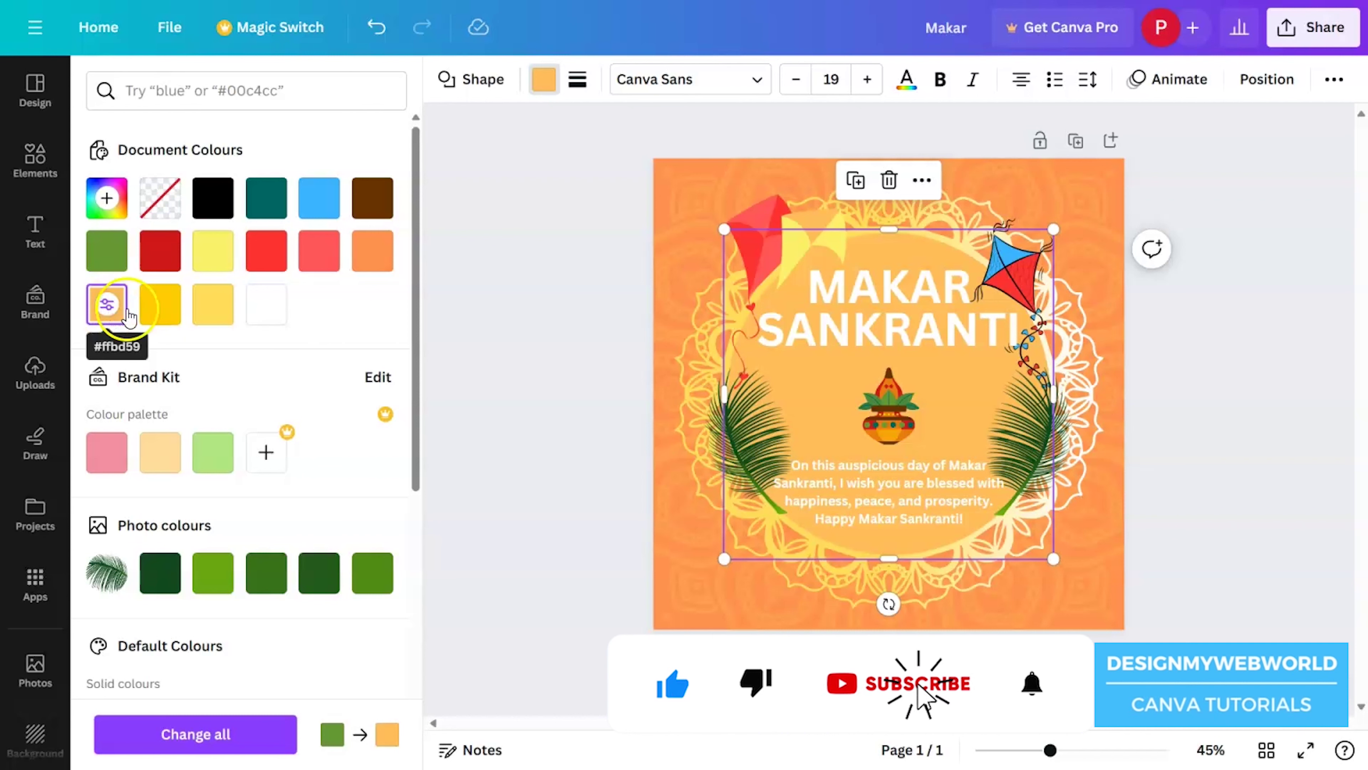
pyautogui.click(159, 311)
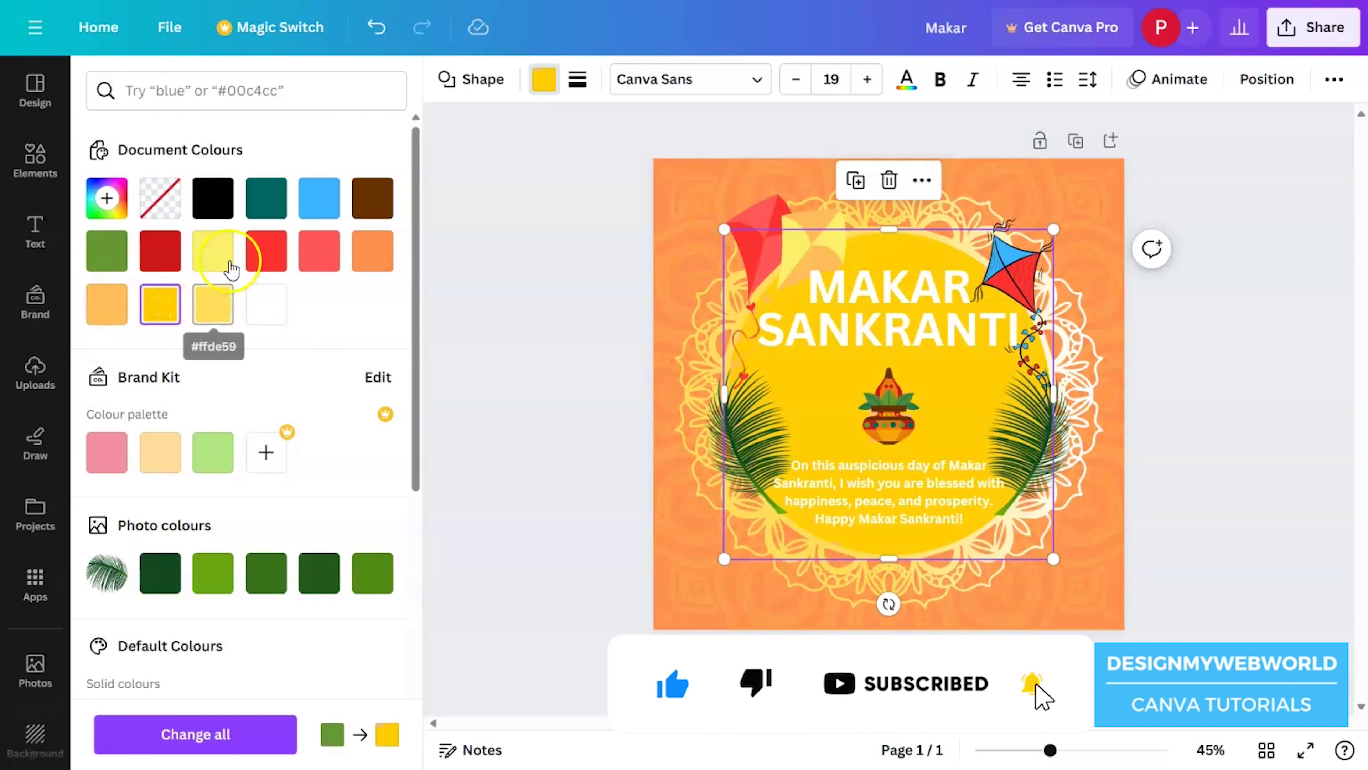
pyautogui.click(162, 253)
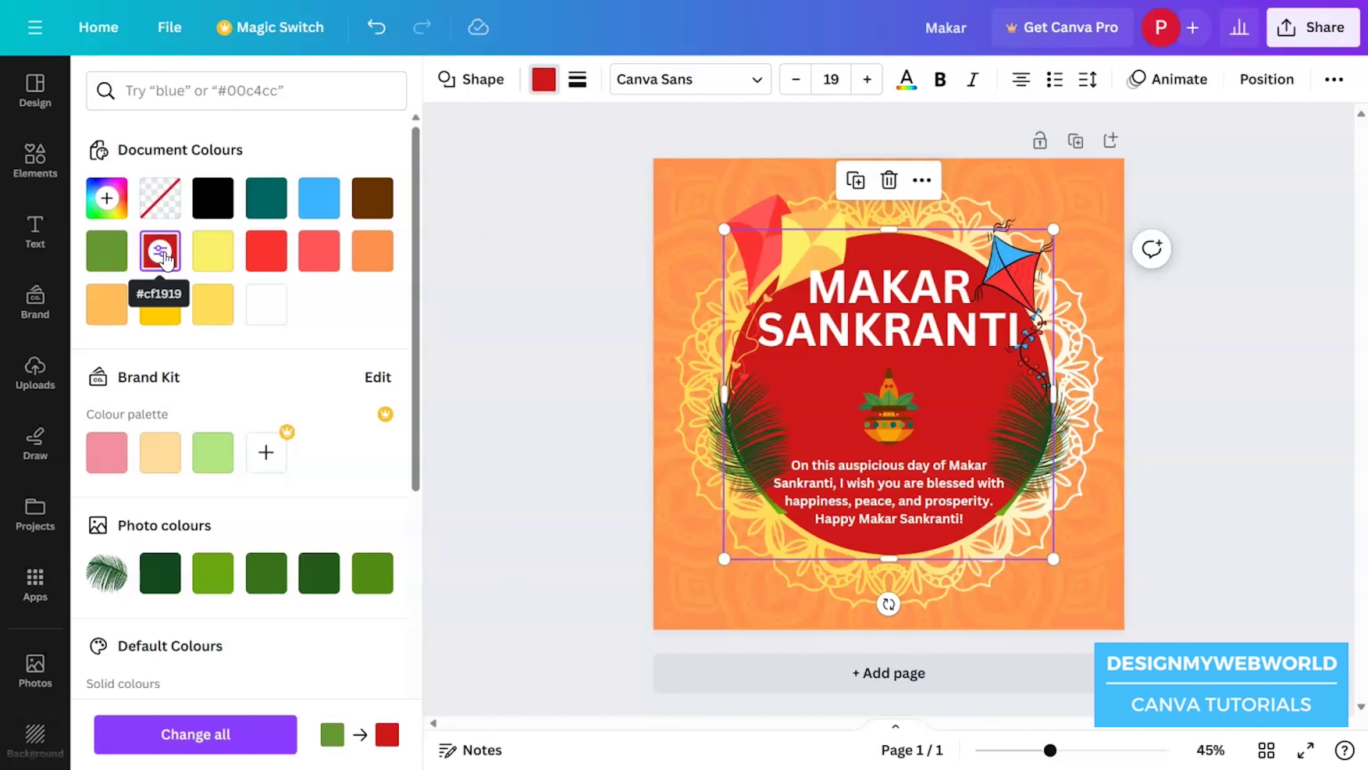
pyautogui.click(108, 205)
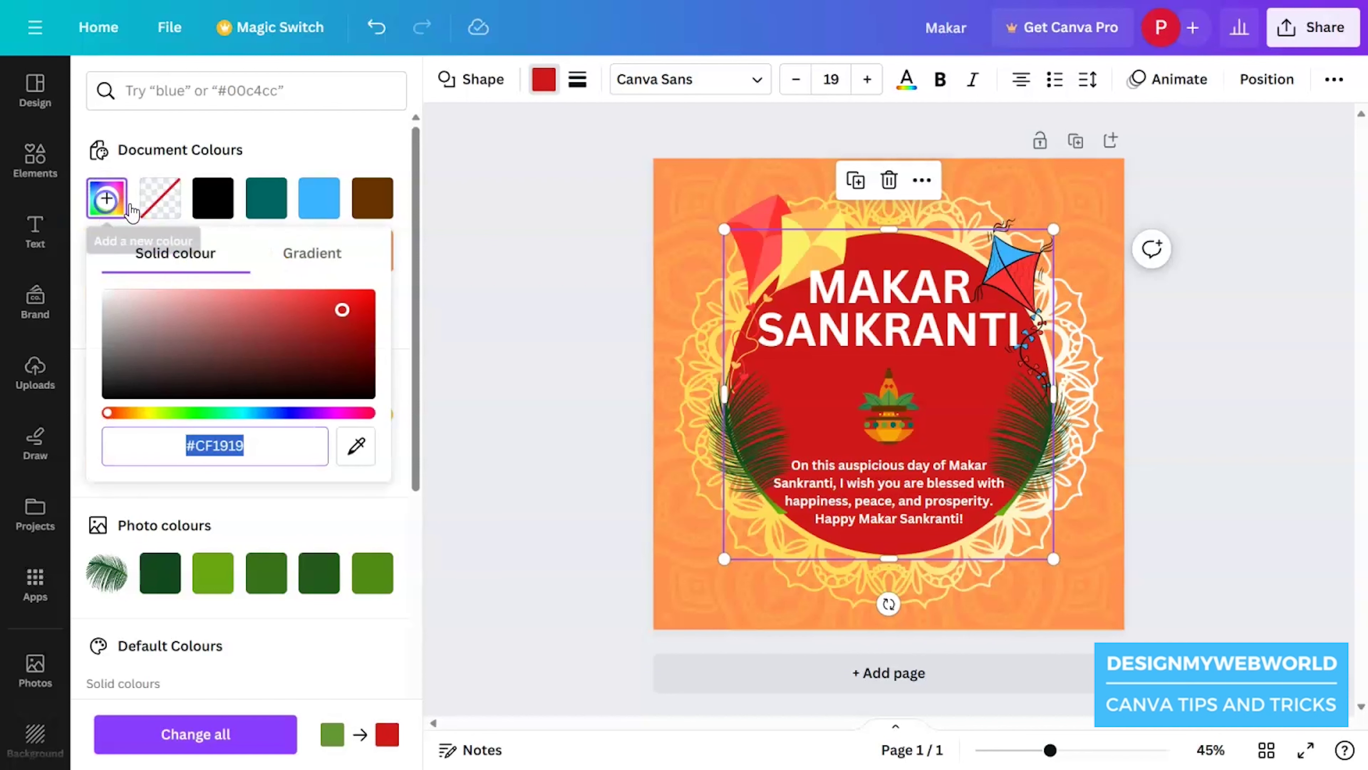
pyautogui.moveTo(353, 311); pyautogui.dragTo(324, 347)
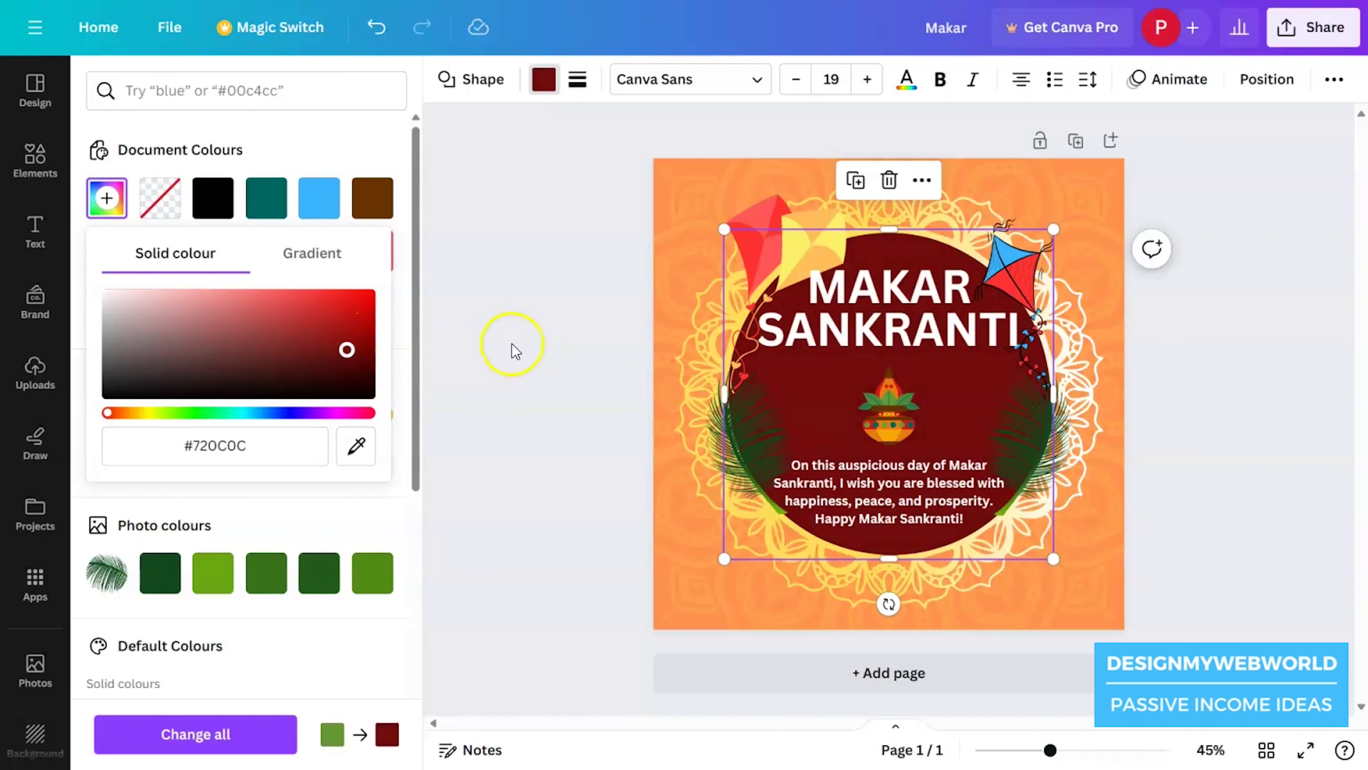
pyautogui.click(1310, 330)
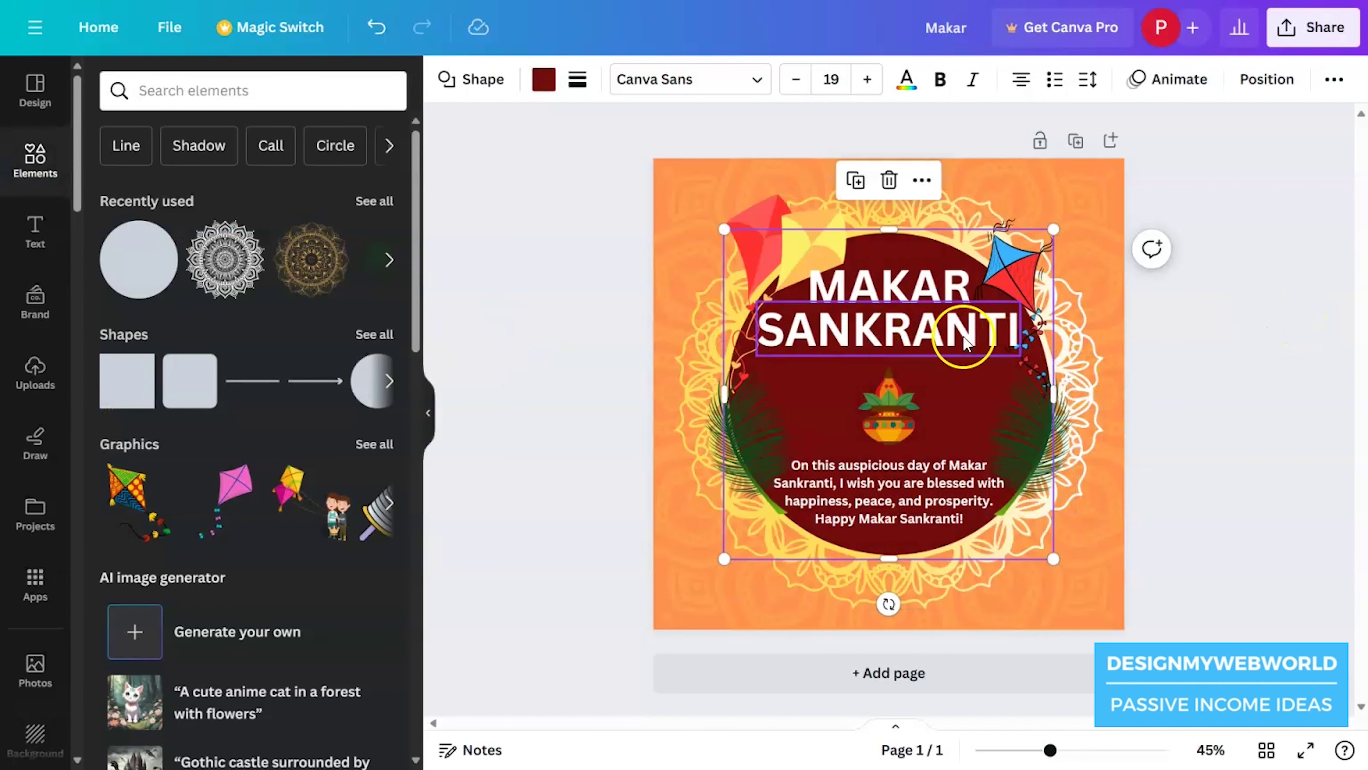
# Scale the MAKAR SANKRANTI heading down to about 535 wide and 197 high
pyautogui.click(914, 326)
pyautogui.moveTo(888, 299); pyautogui.dragTo(1005, 354)
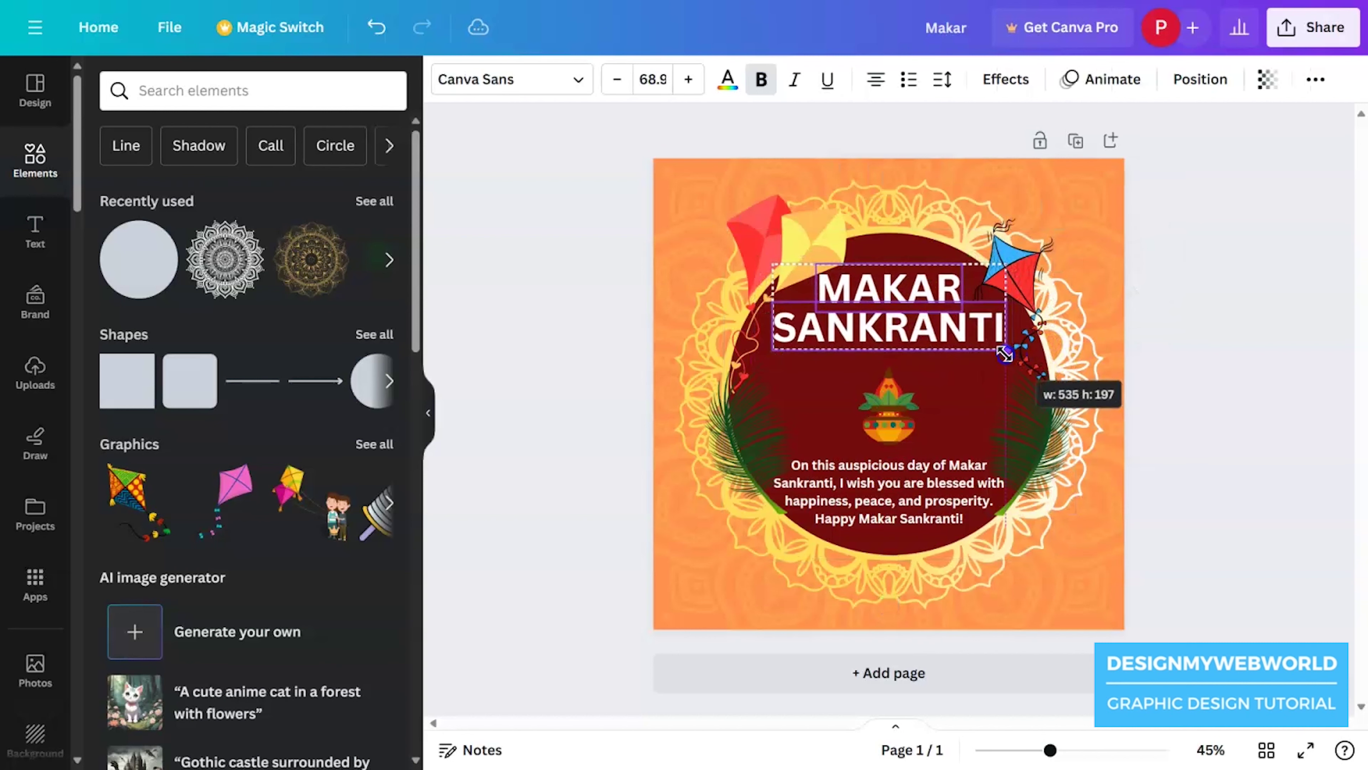
pyautogui.click(1175, 362)
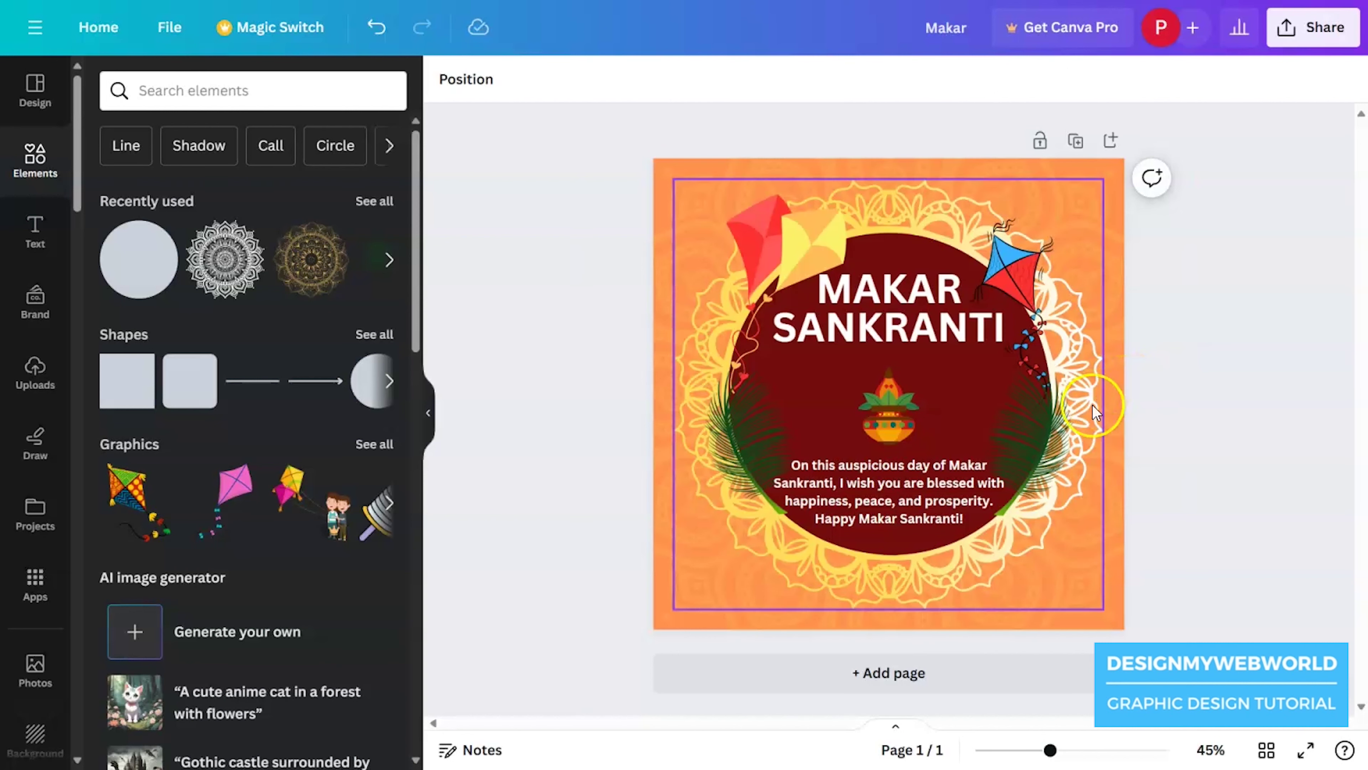
# Recolour the circle behind the heading red #CF1919
pyautogui.click(918, 252)
pyautogui.click(943, 80)
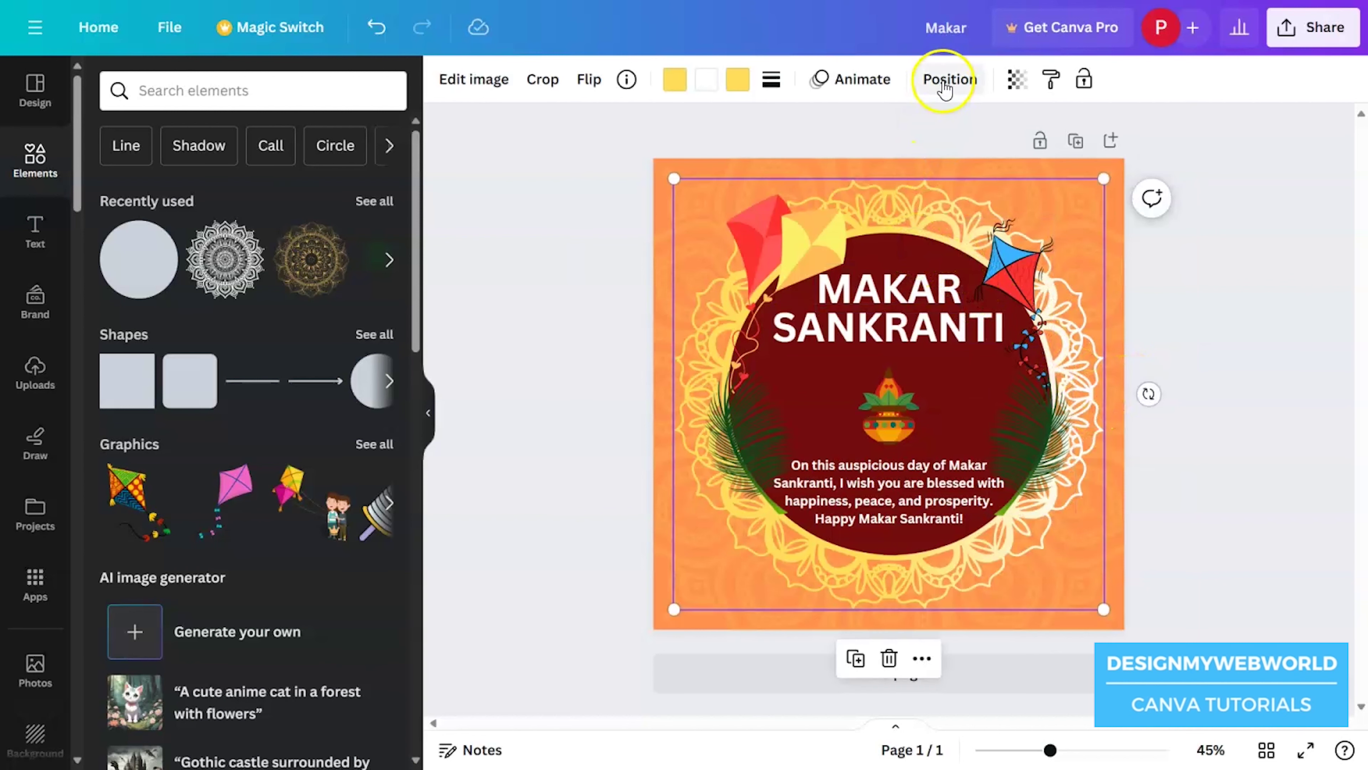
pyautogui.click(167, 87)
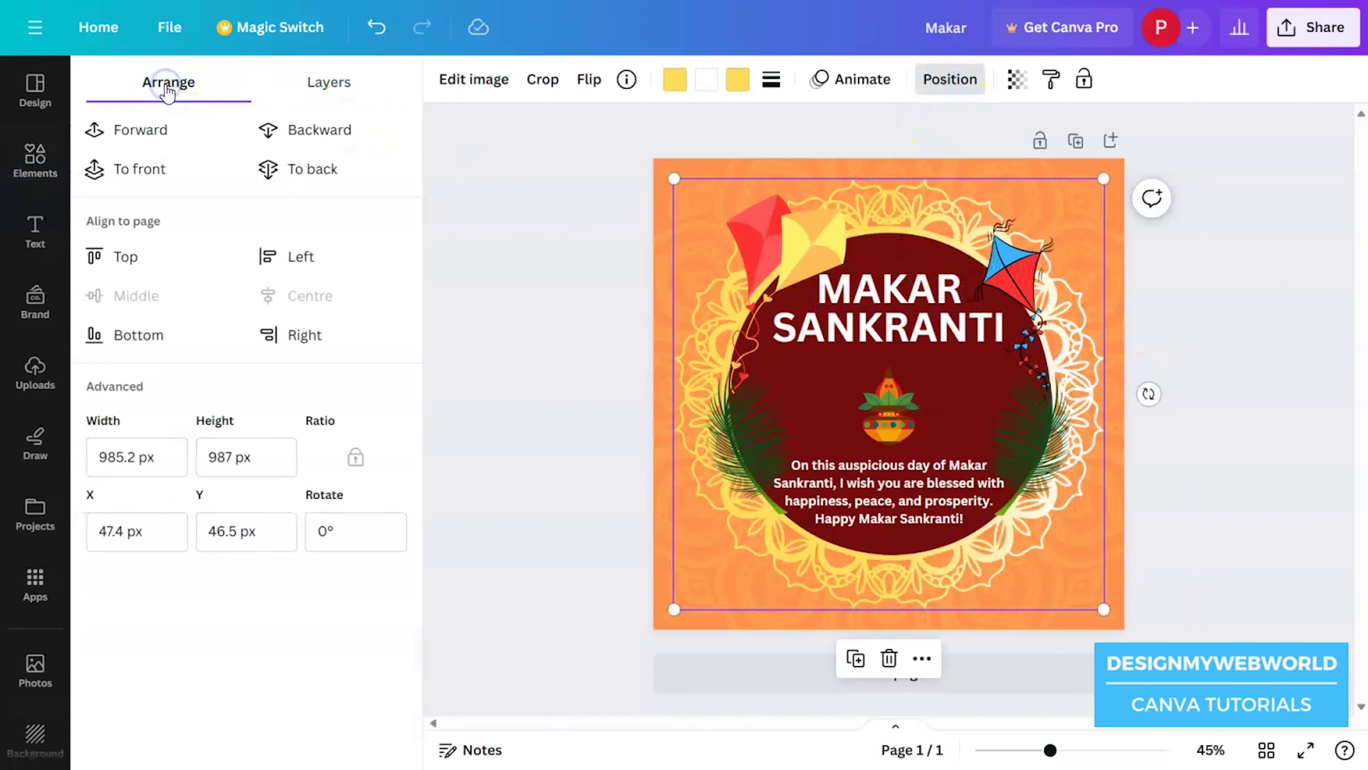
pyautogui.click(321, 96)
pyautogui.scroll(-3, 306, 305)
pyautogui.click(282, 595)
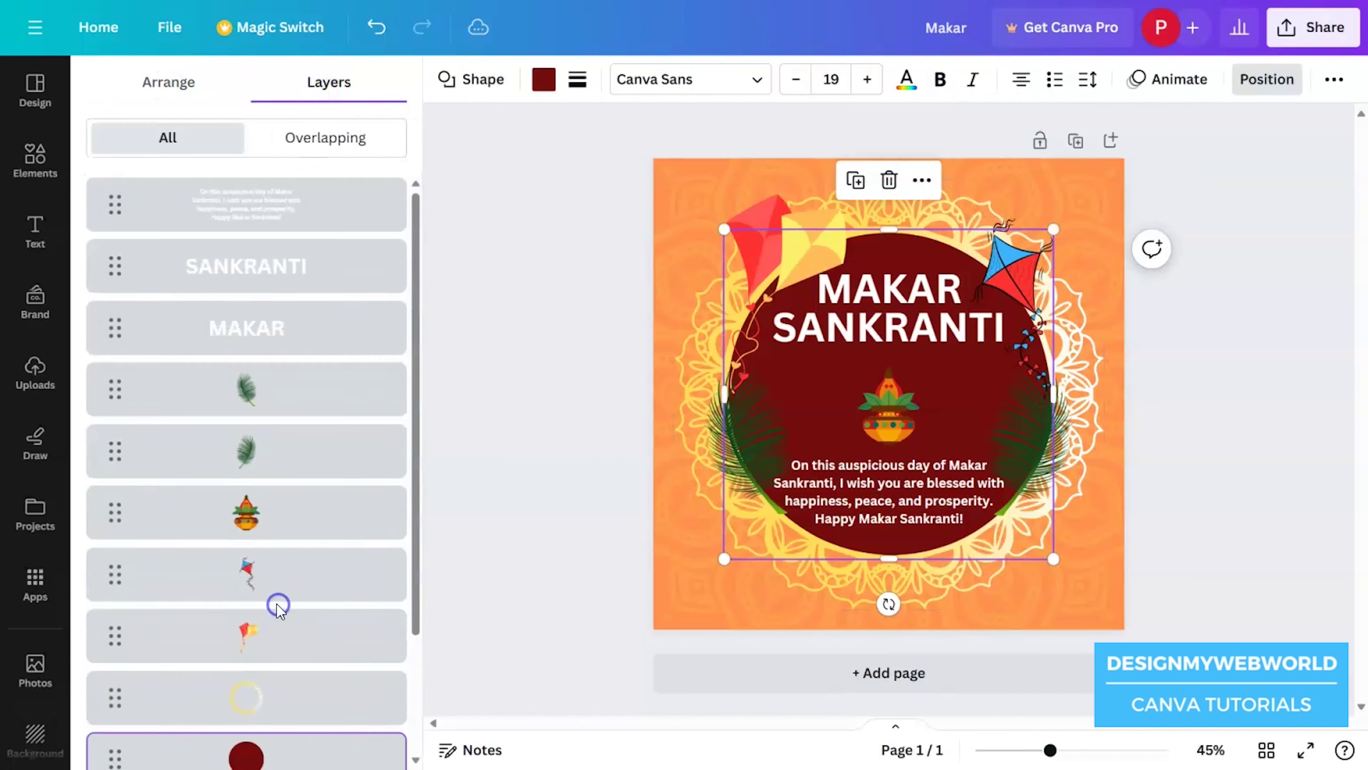
pyautogui.click(544, 80)
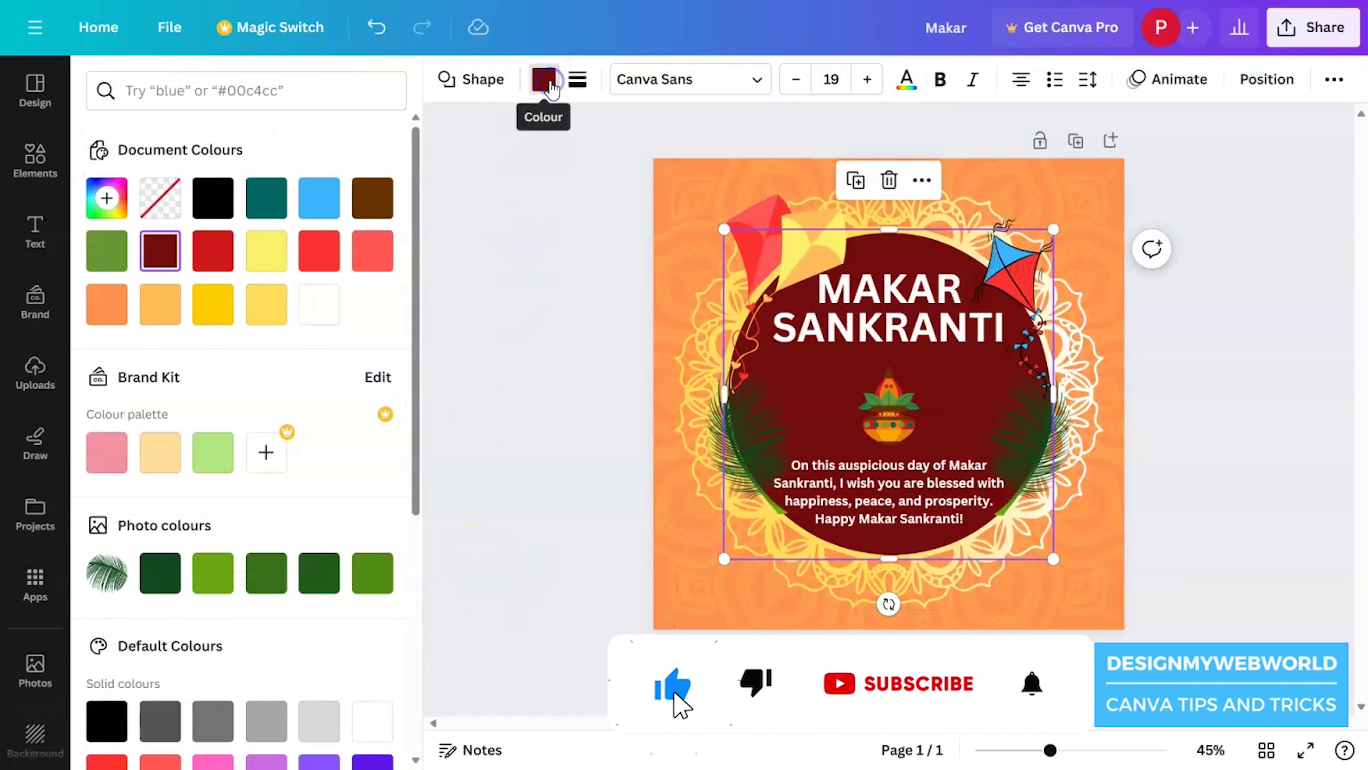
pyautogui.click(213, 252)
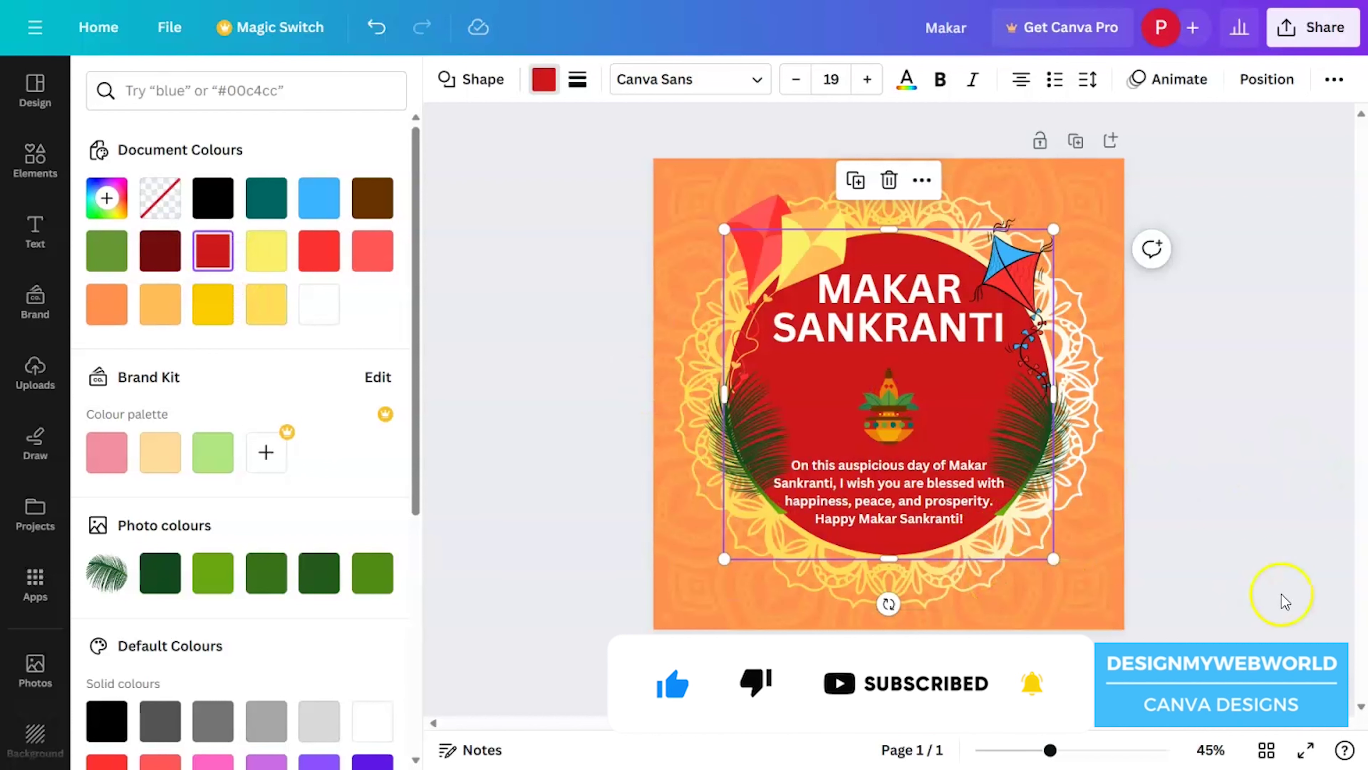
# Shrink the MAKAR SANKRANTI heading to font size 63 and nudge the kalash pot slightly upward
pyautogui.click(996, 324)
pyautogui.moveTo(1004, 347); pyautogui.dragTo(978, 334)
pyautogui.click(889, 398)
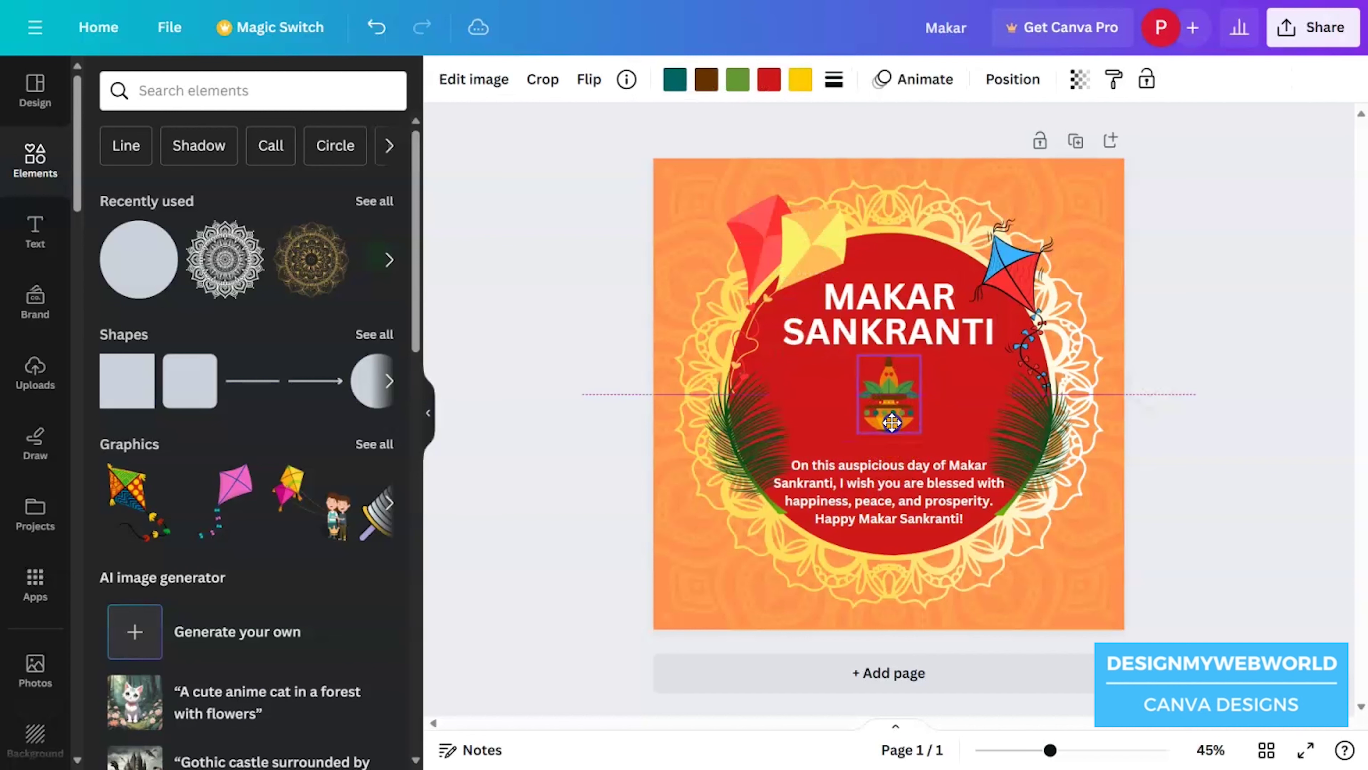
# Scale the greeting paragraph down to font size 19.9, keeping it centred below the pot
pyautogui.click(873, 509)
pyautogui.moveTo(1007, 455); pyautogui.dragTo(995, 457)
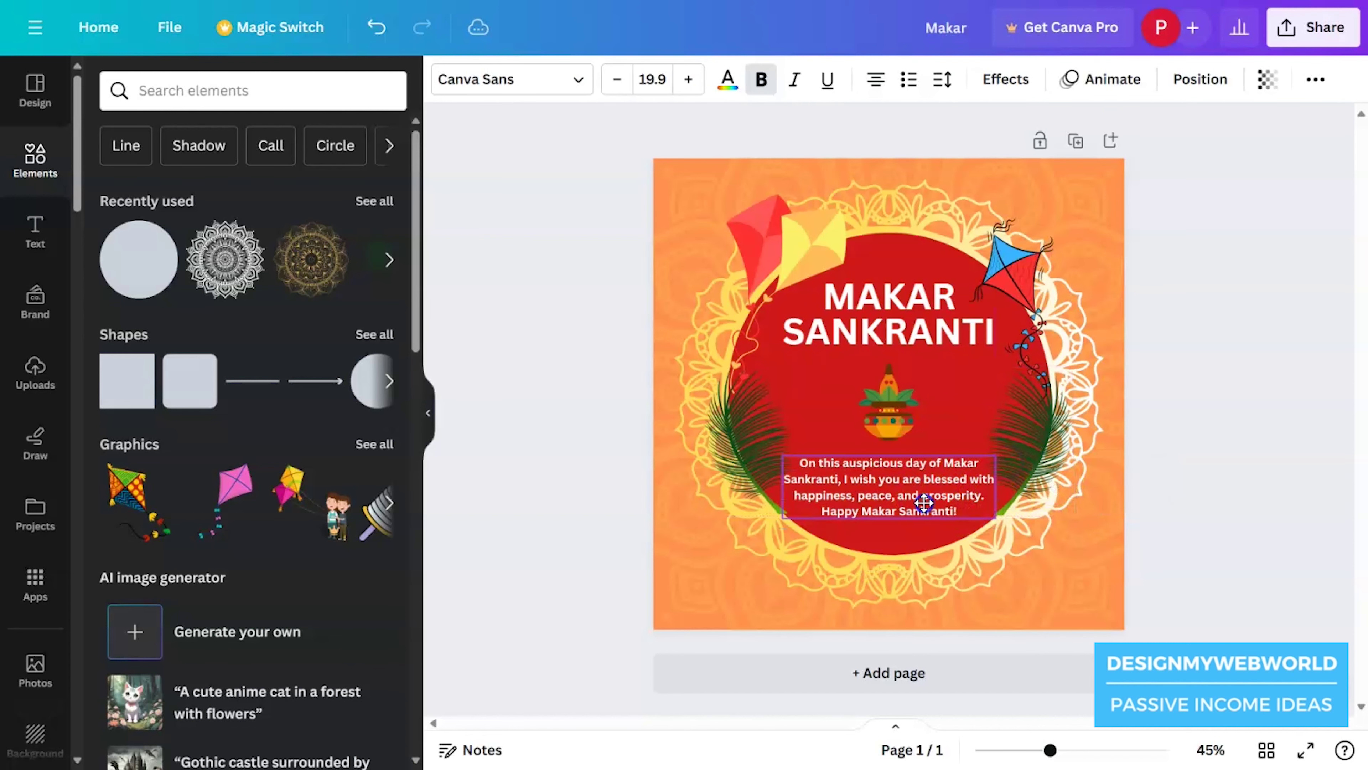
pyautogui.click(1246, 402)
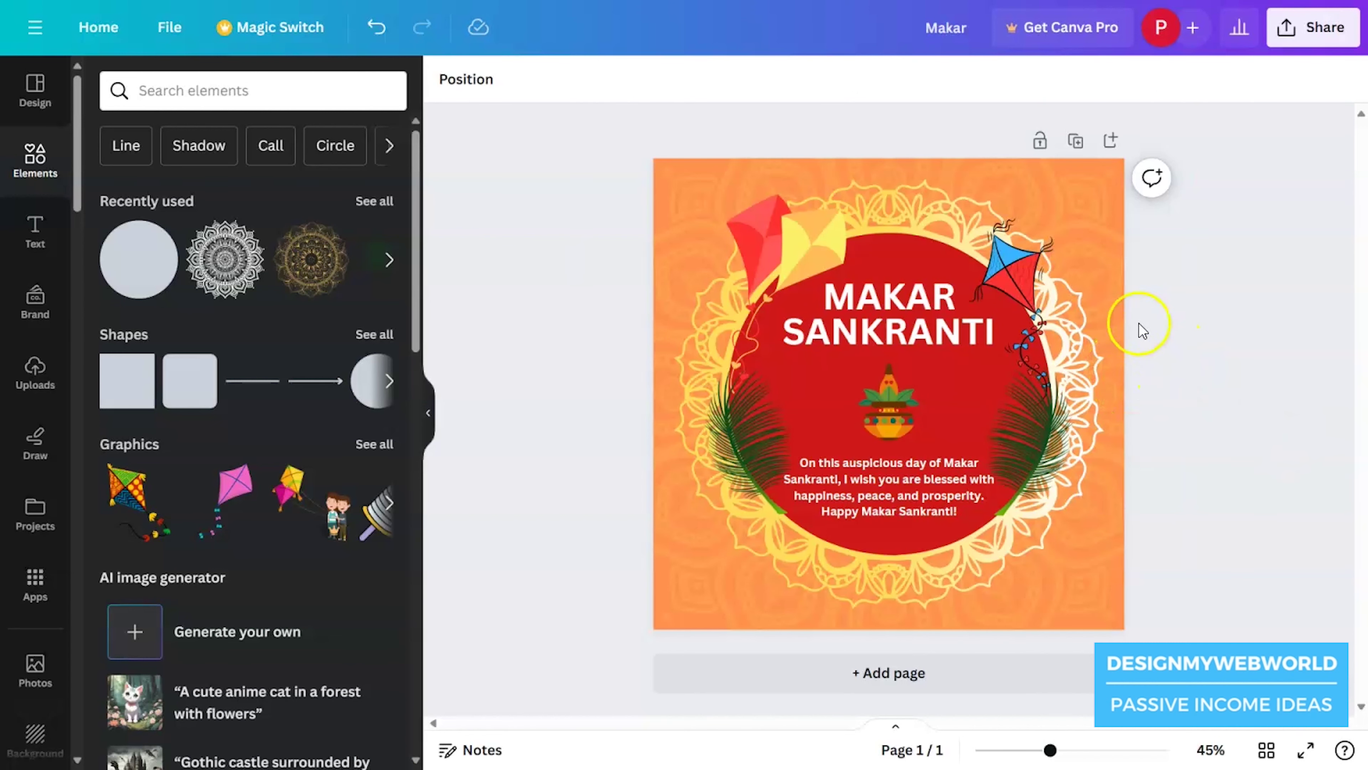
# Recolour the heading with a custom pale peach tint of light orange and give the greeting paragraph the same colour
pyautogui.click(892, 299)
pyautogui.click(727, 79)
pyautogui.click(372, 251)
pyautogui.click(160, 305)
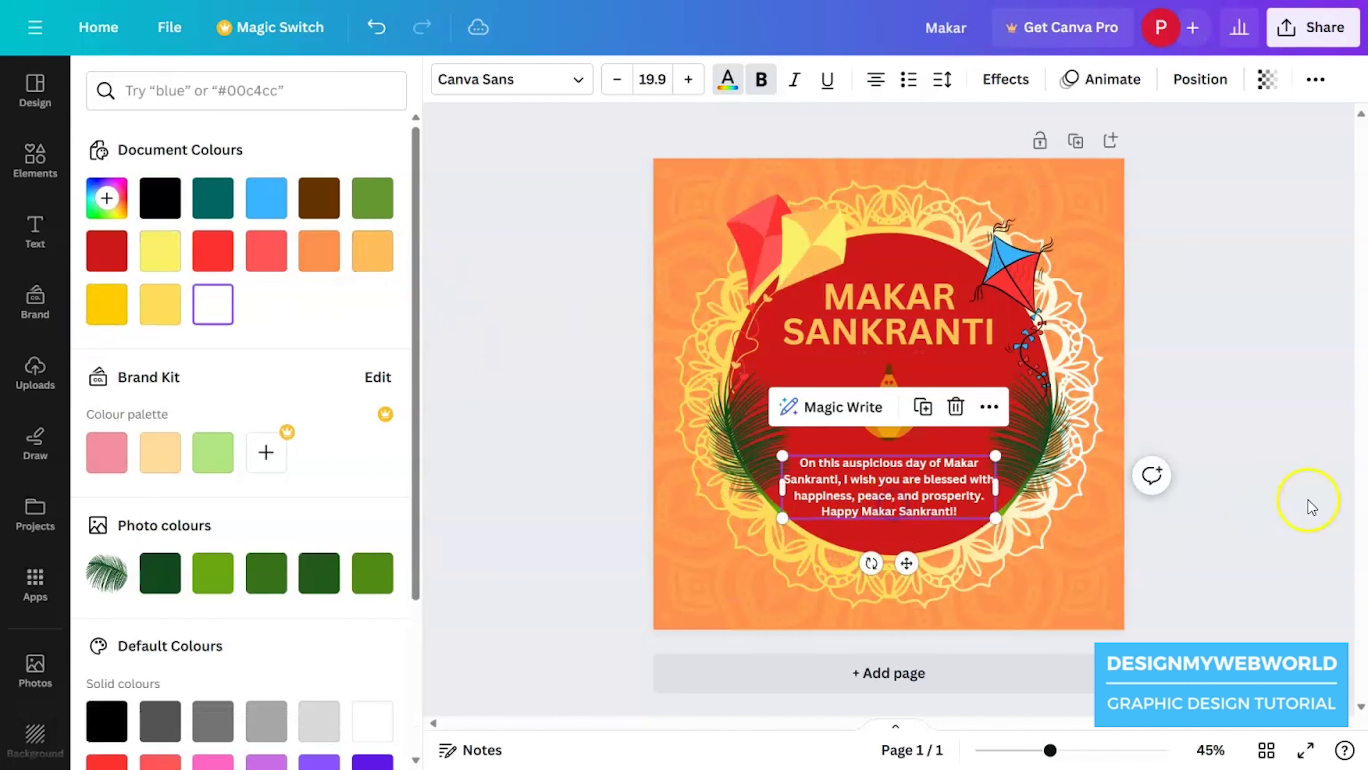
pyautogui.click(889, 297)
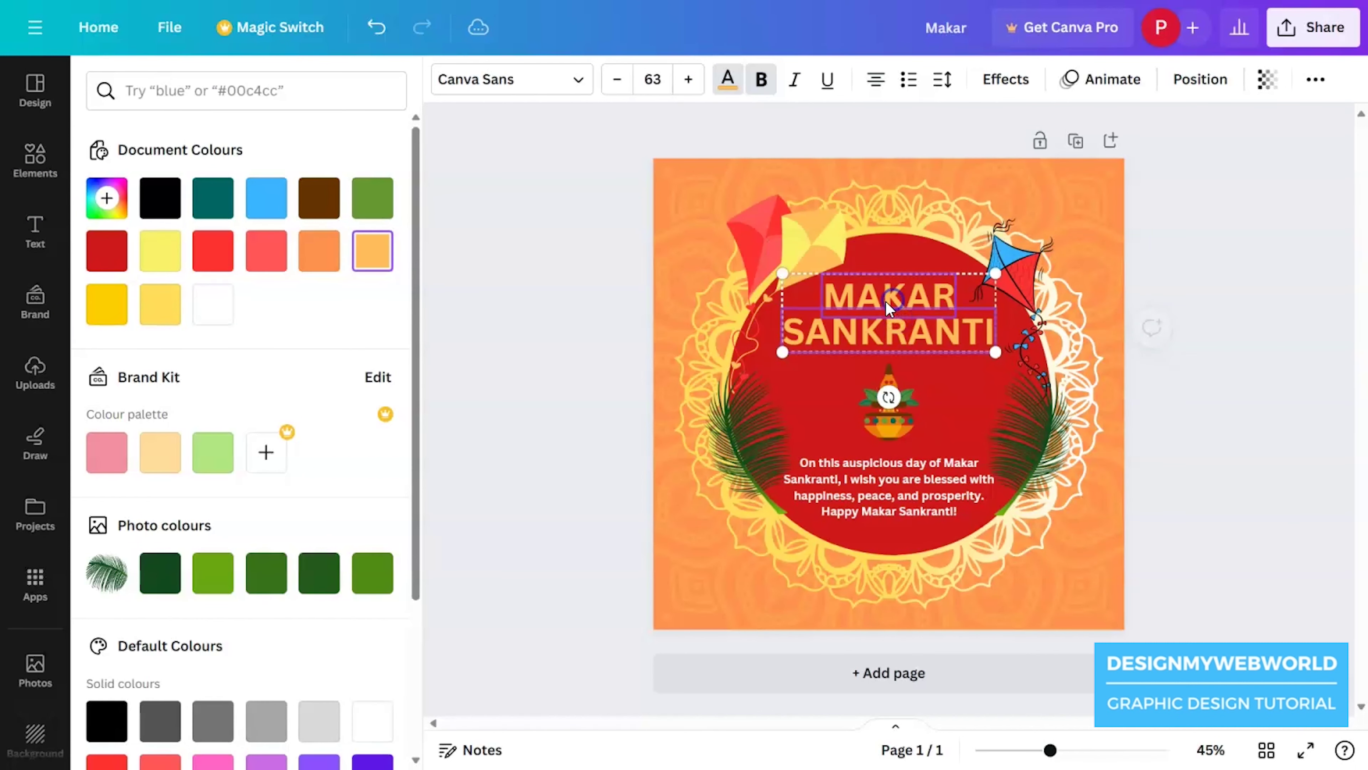
pyautogui.click(106, 198)
pyautogui.click(219, 240)
pyautogui.click(872, 487)
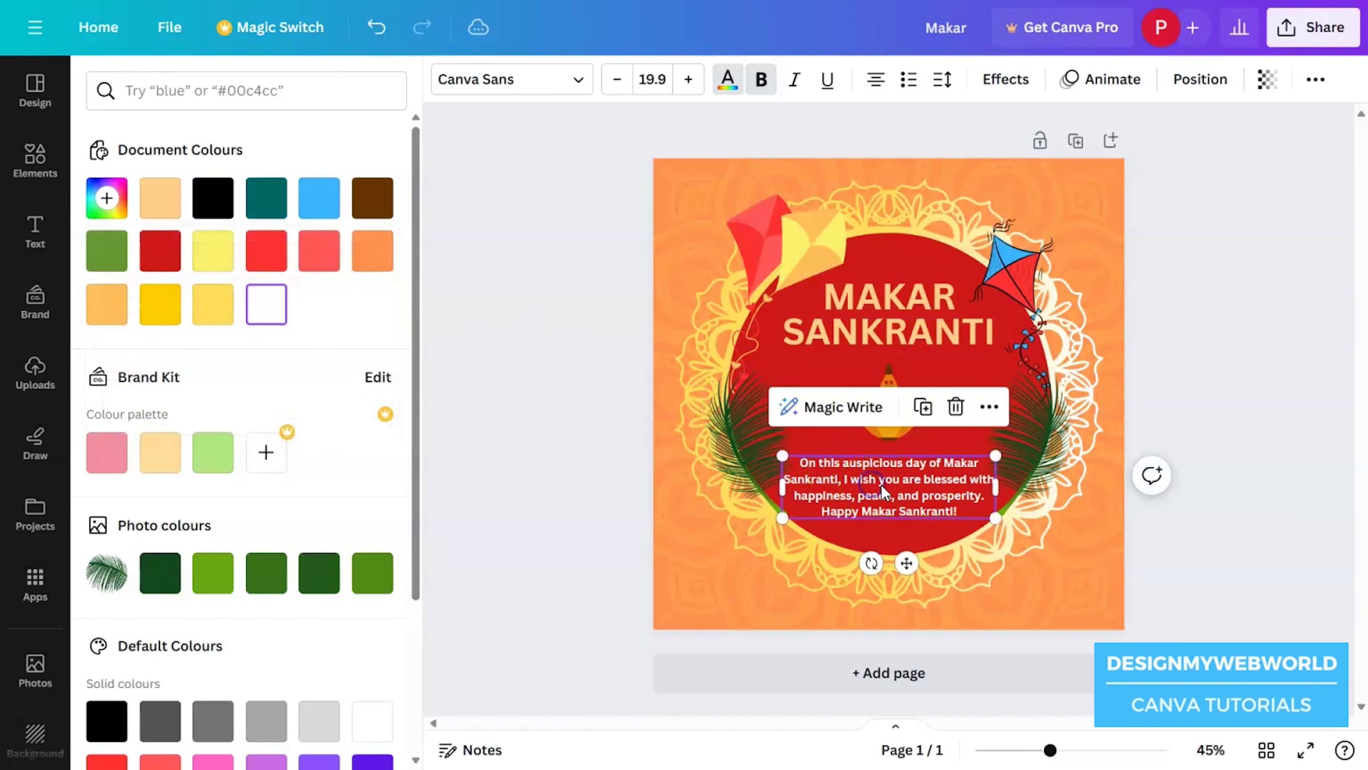
pyautogui.click(1283, 420)
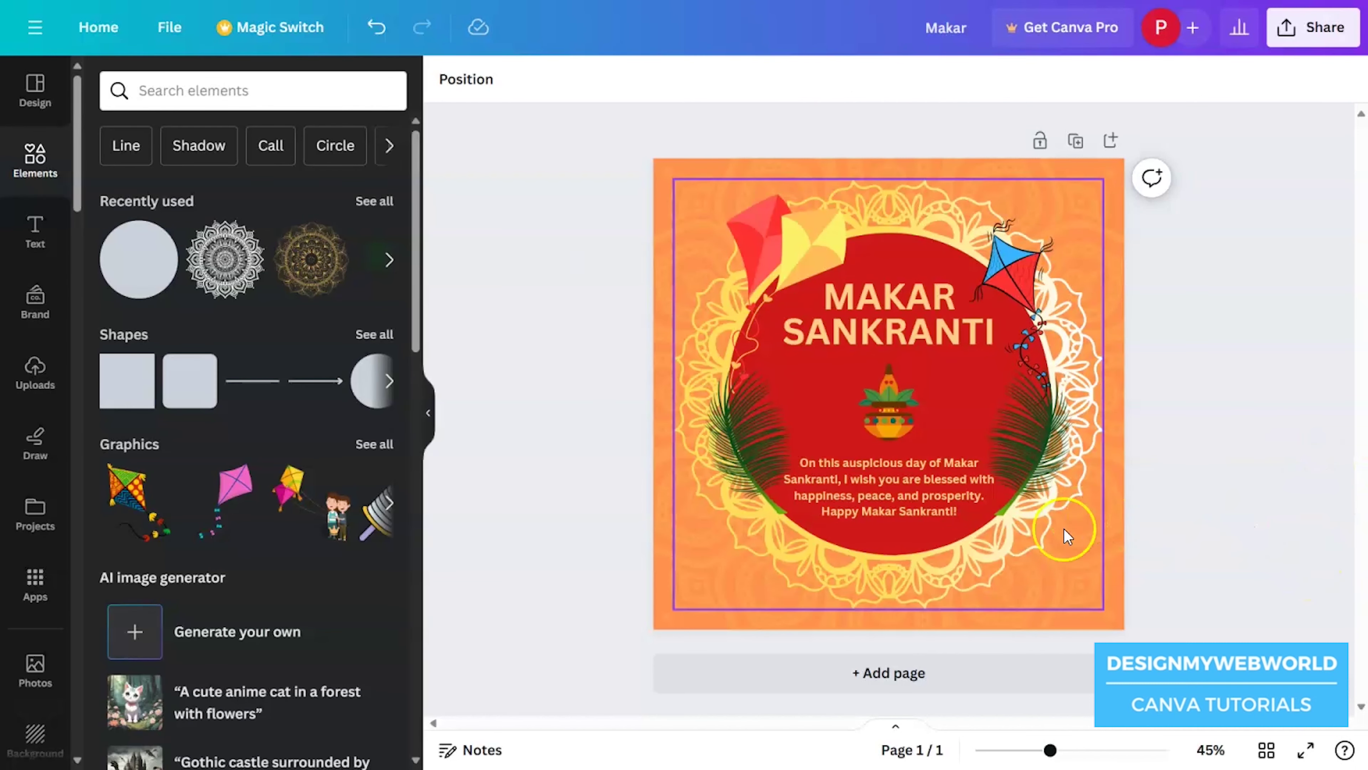
# Search the graphics for "circles" and place the scattered-dots graphic, scaled down, at the red circle's lower-left edge
pyautogui.click(229, 91)
pyautogui.write('circles')
pyautogui.press('Return')
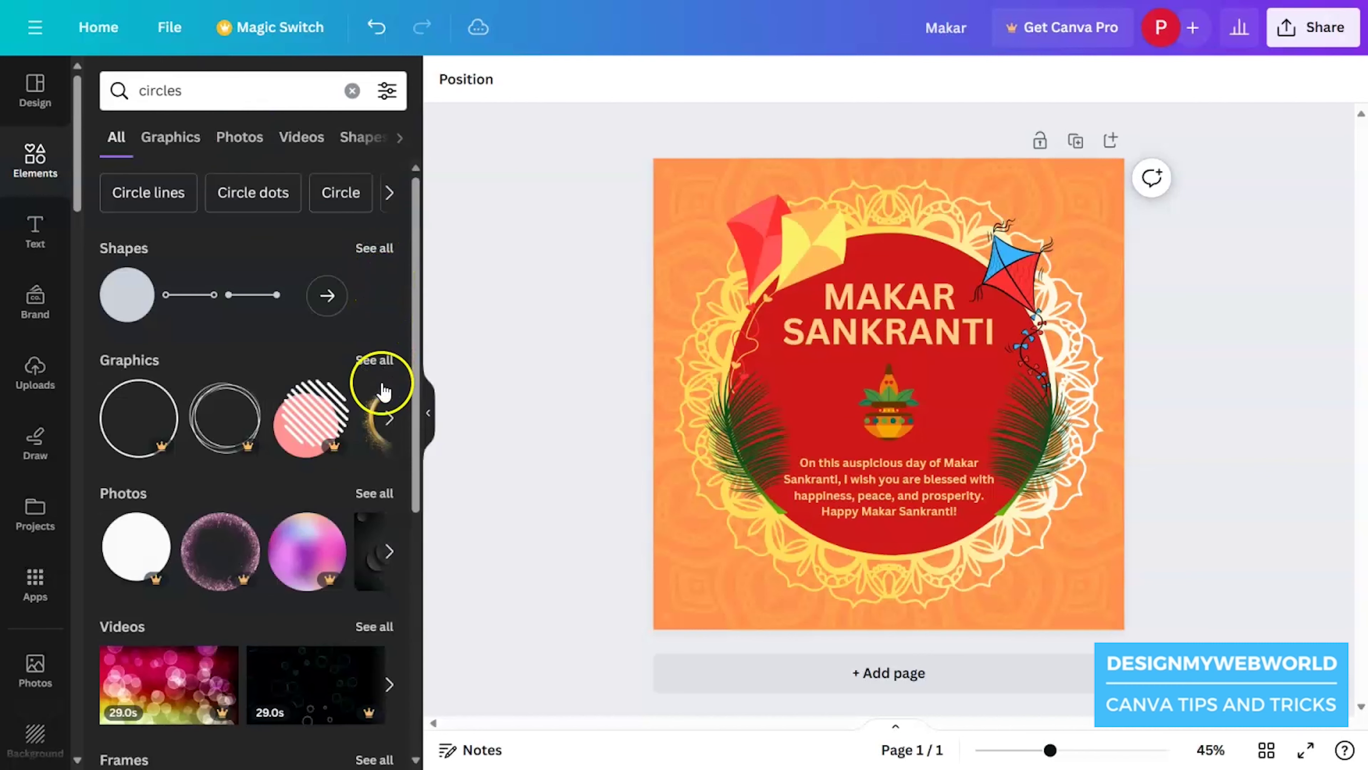
pyautogui.click(381, 384)
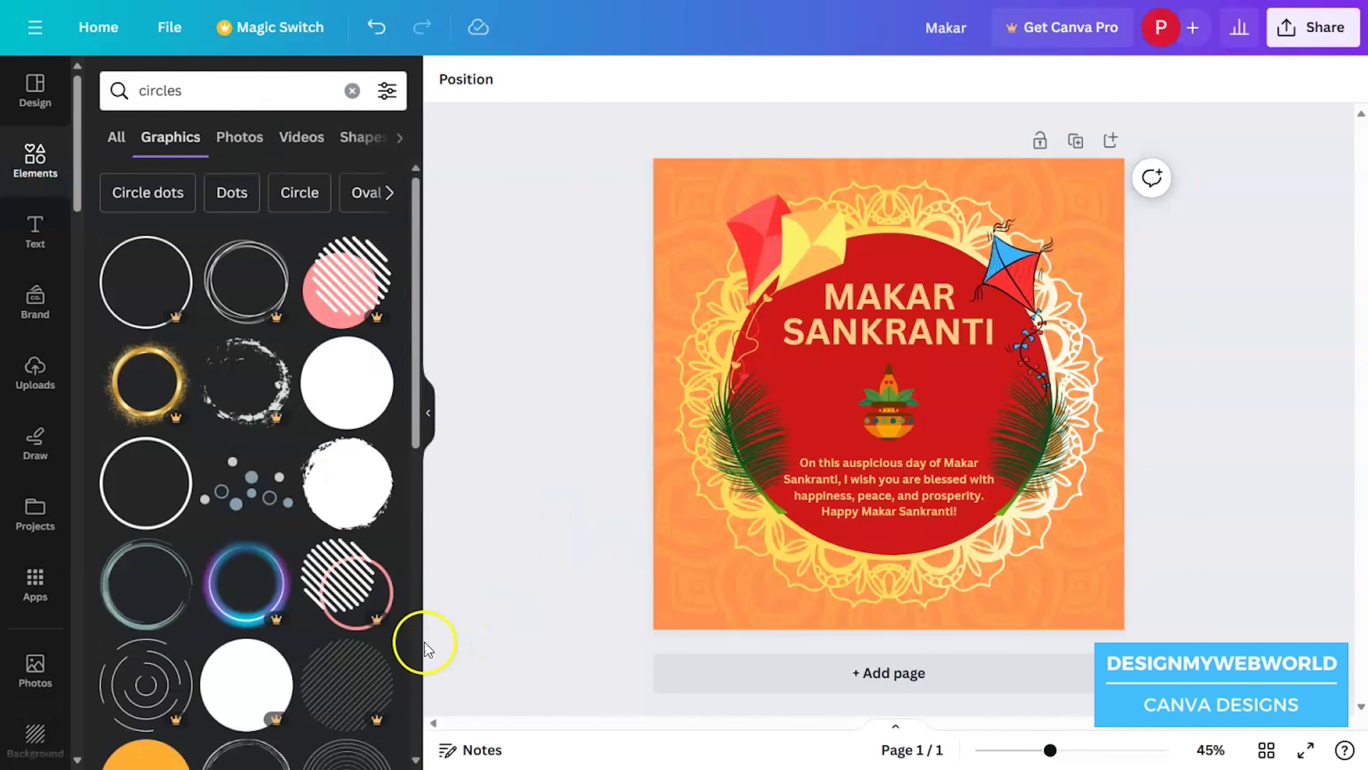
pyautogui.click(242, 499)
pyautogui.moveTo(980, 318); pyautogui.dragTo(793, 521)
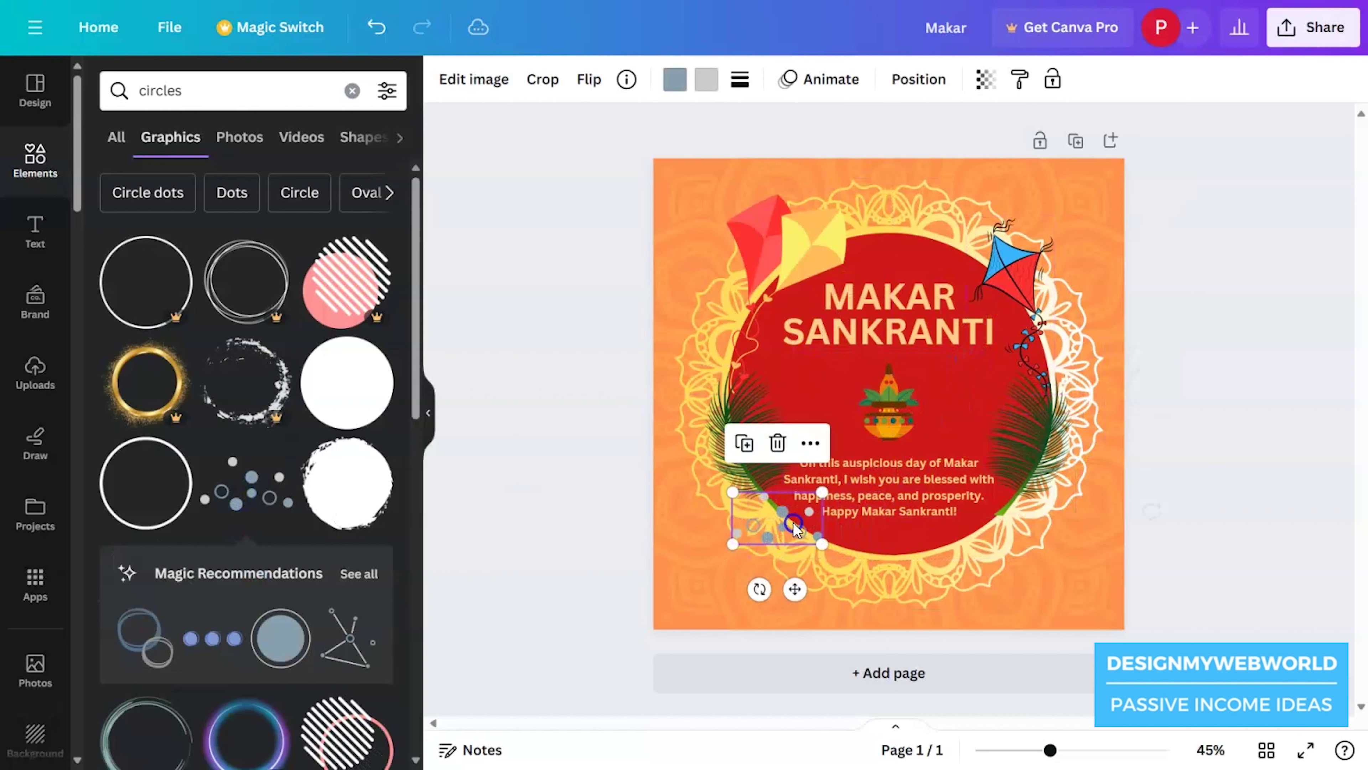
# Recolour the dots graphic orange #ff914d and yellow #ffde59, and place a copy at the red circle's lower-right edge
pyautogui.click(675, 83)
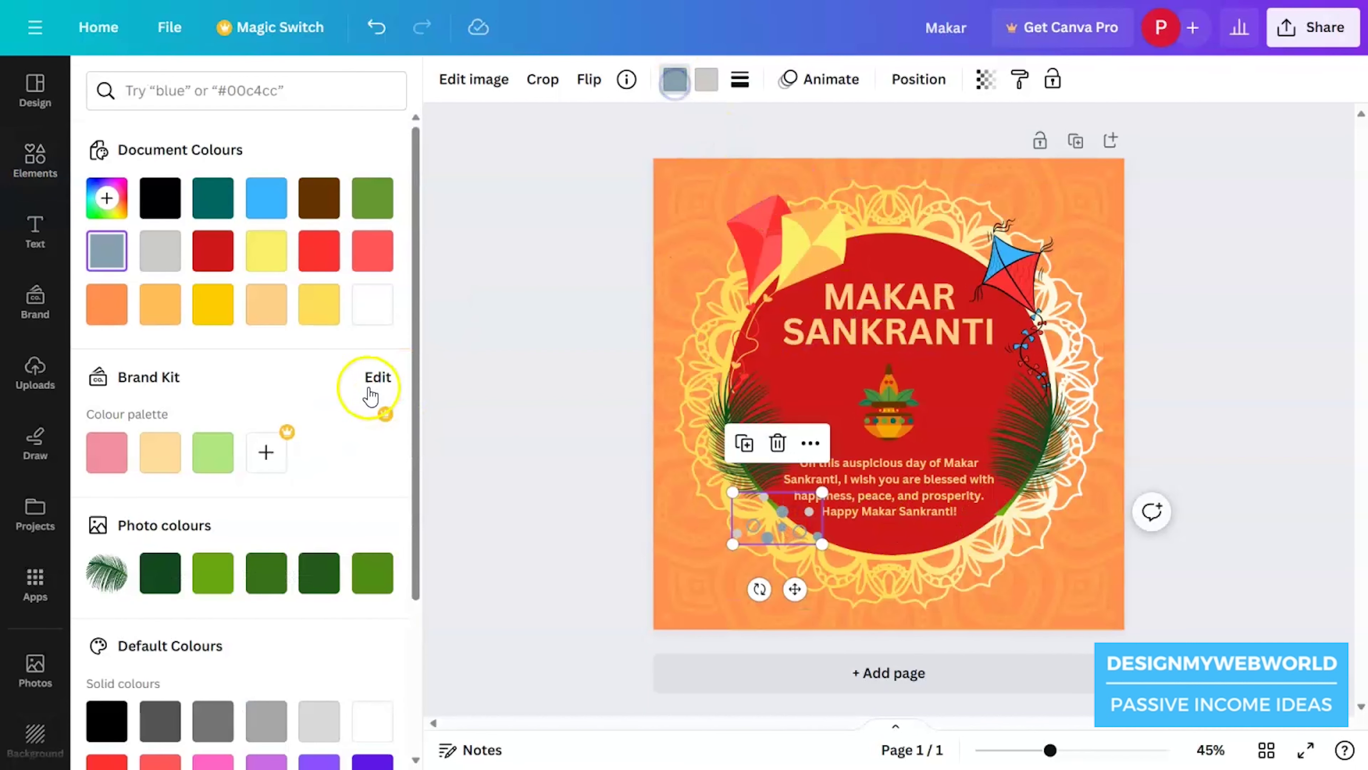
pyautogui.click(325, 308)
pyautogui.click(107, 304)
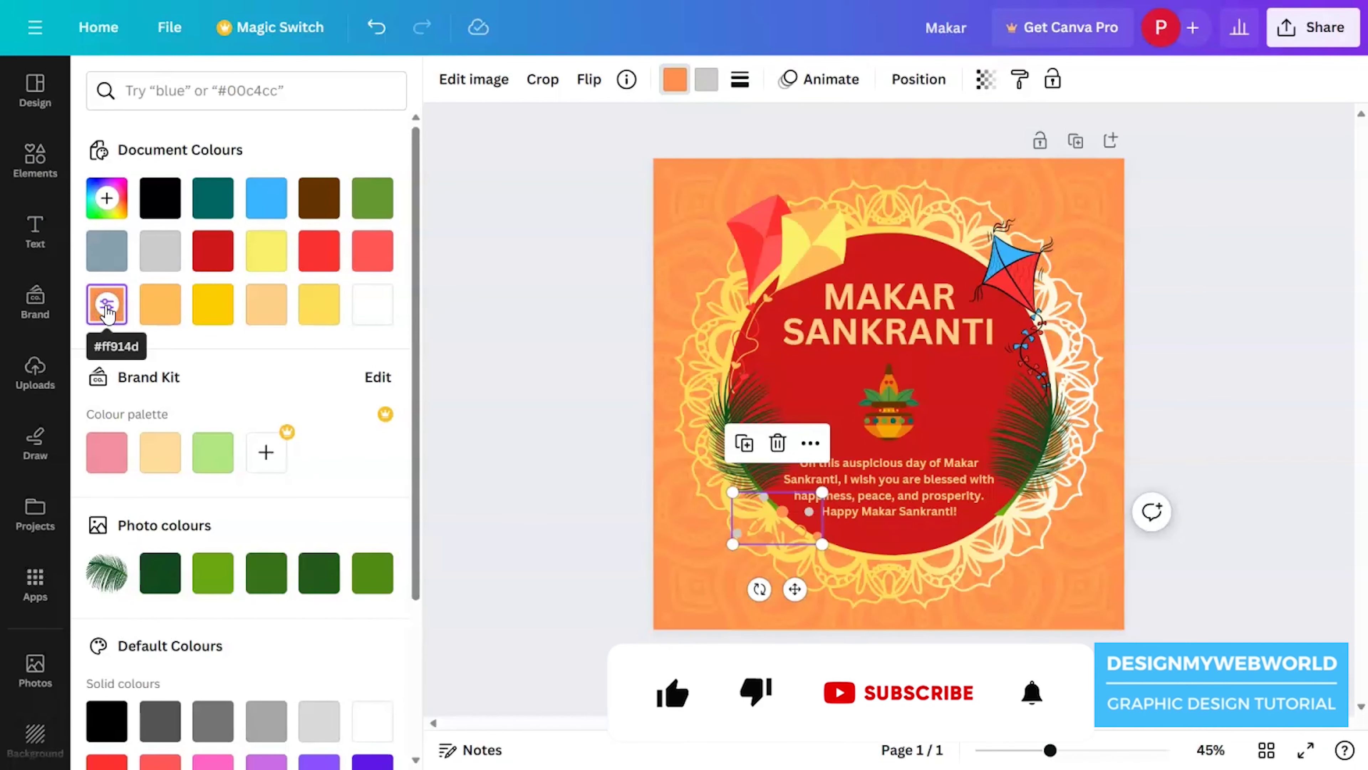
pyautogui.click(213, 304)
pyautogui.click(212, 251)
pyautogui.click(318, 304)
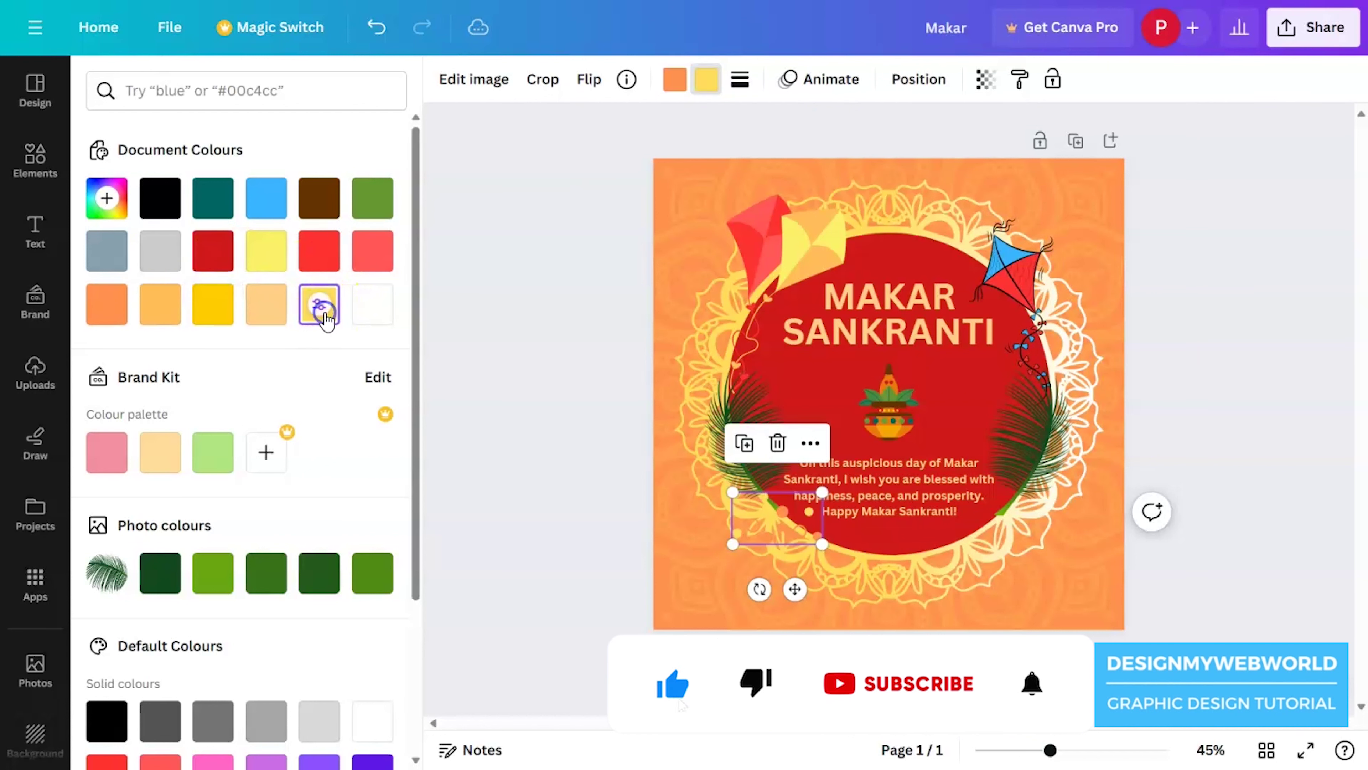
pyautogui.moveTo(777, 517); pyautogui.dragTo(996, 524)
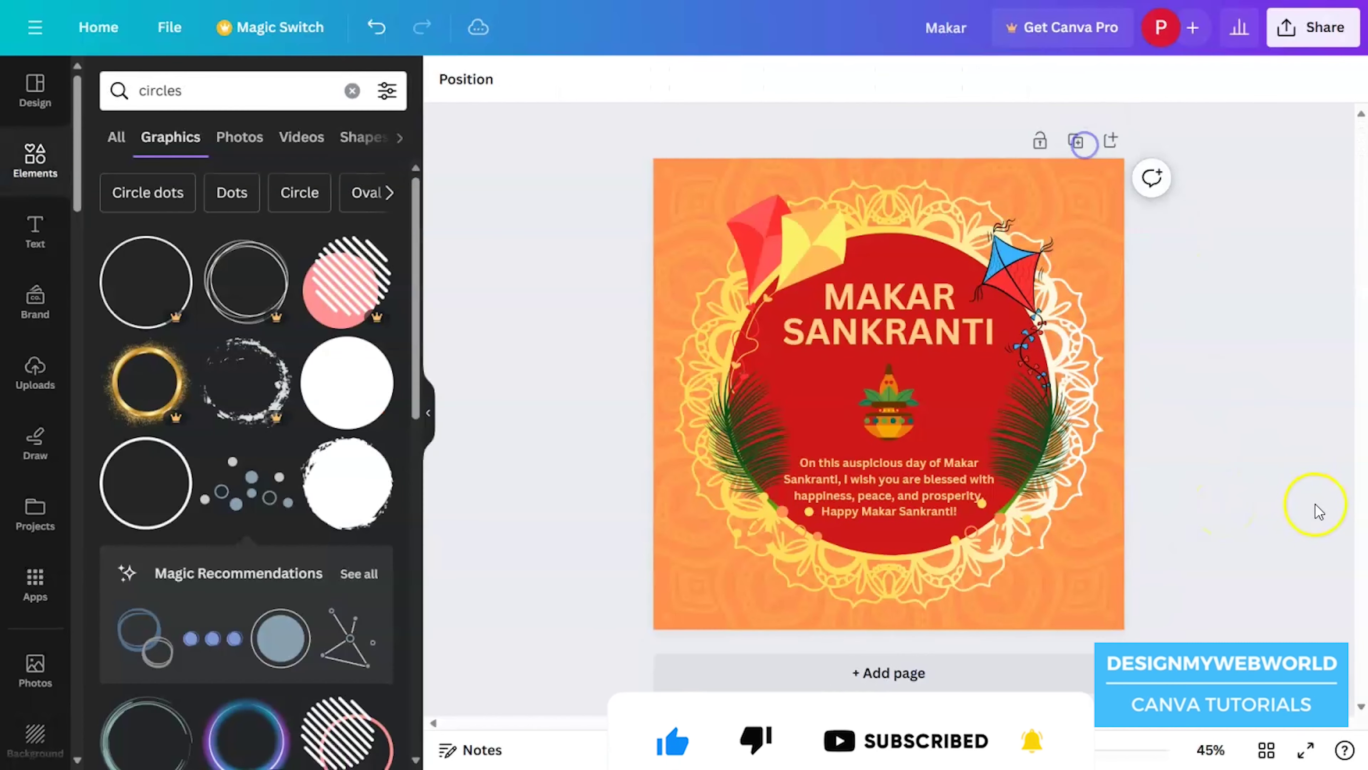
# Scale down the dots graphic at the red circle's lower-right edge slightly and flip it horizontally
pyautogui.click(995, 524)
pyautogui.moveTo(1039, 551); pyautogui.dragTo(1030, 538)
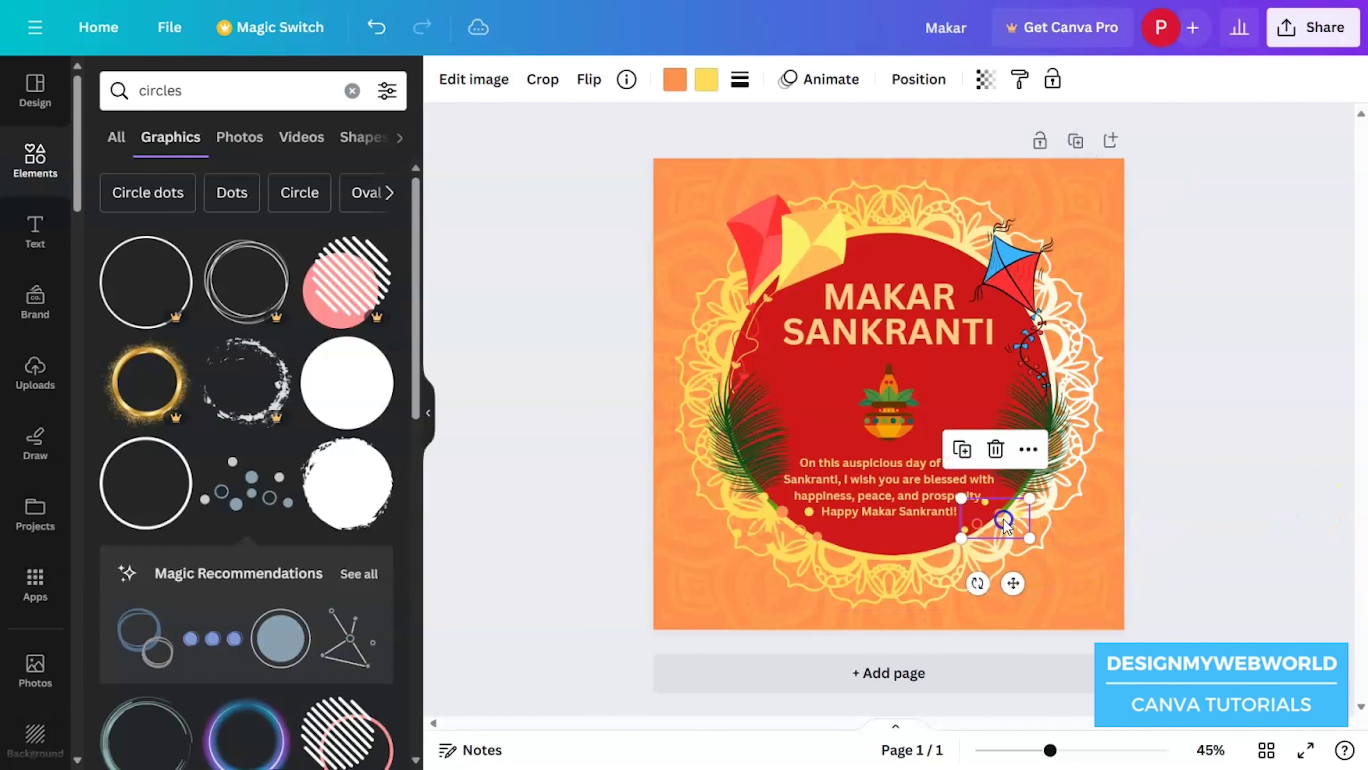
pyautogui.click(590, 80)
pyautogui.click(621, 144)
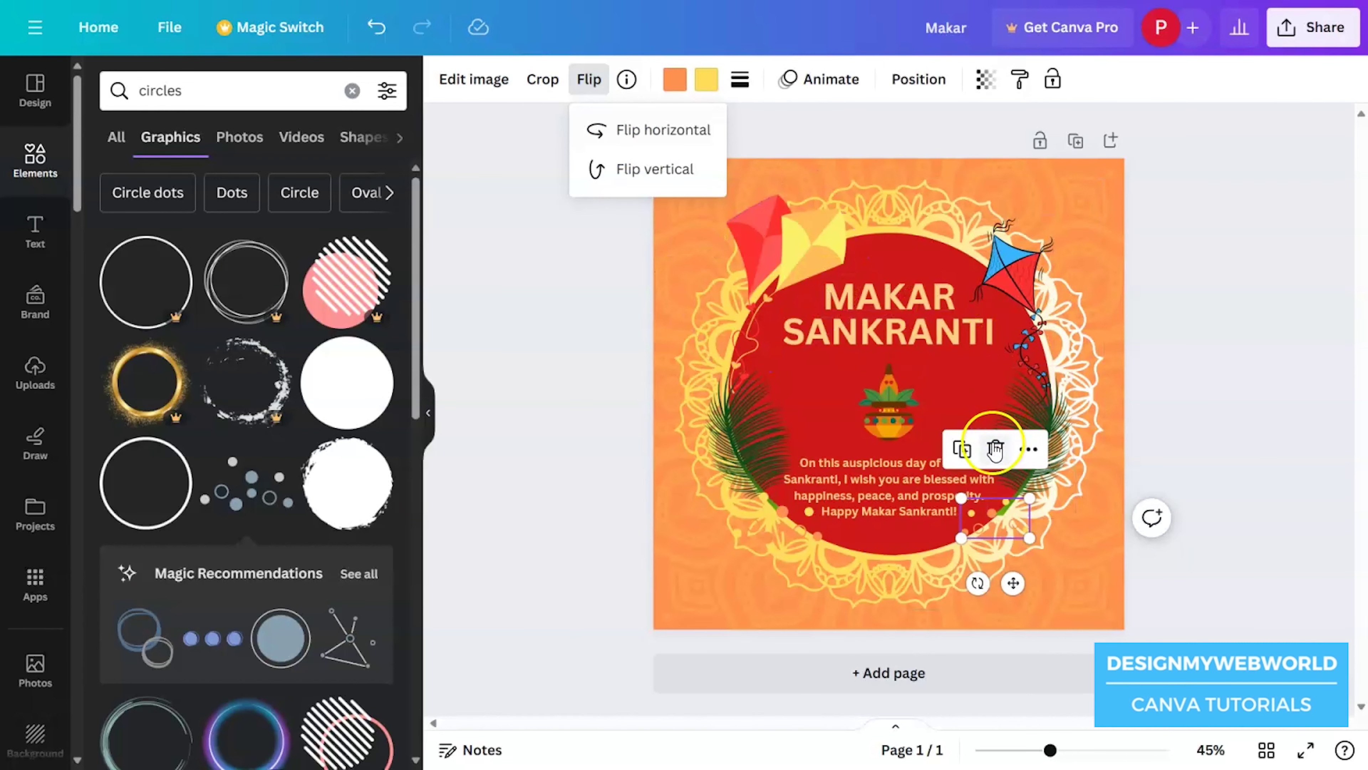
# Place another copy of the dots graphic along the bottom edge of the red circle, filling the gap between the side clusters
pyautogui.moveTo(995, 518); pyautogui.dragTo(914, 555)
pyautogui.moveTo(907, 611); pyautogui.dragTo(841, 577)
pyautogui.click(1202, 441)
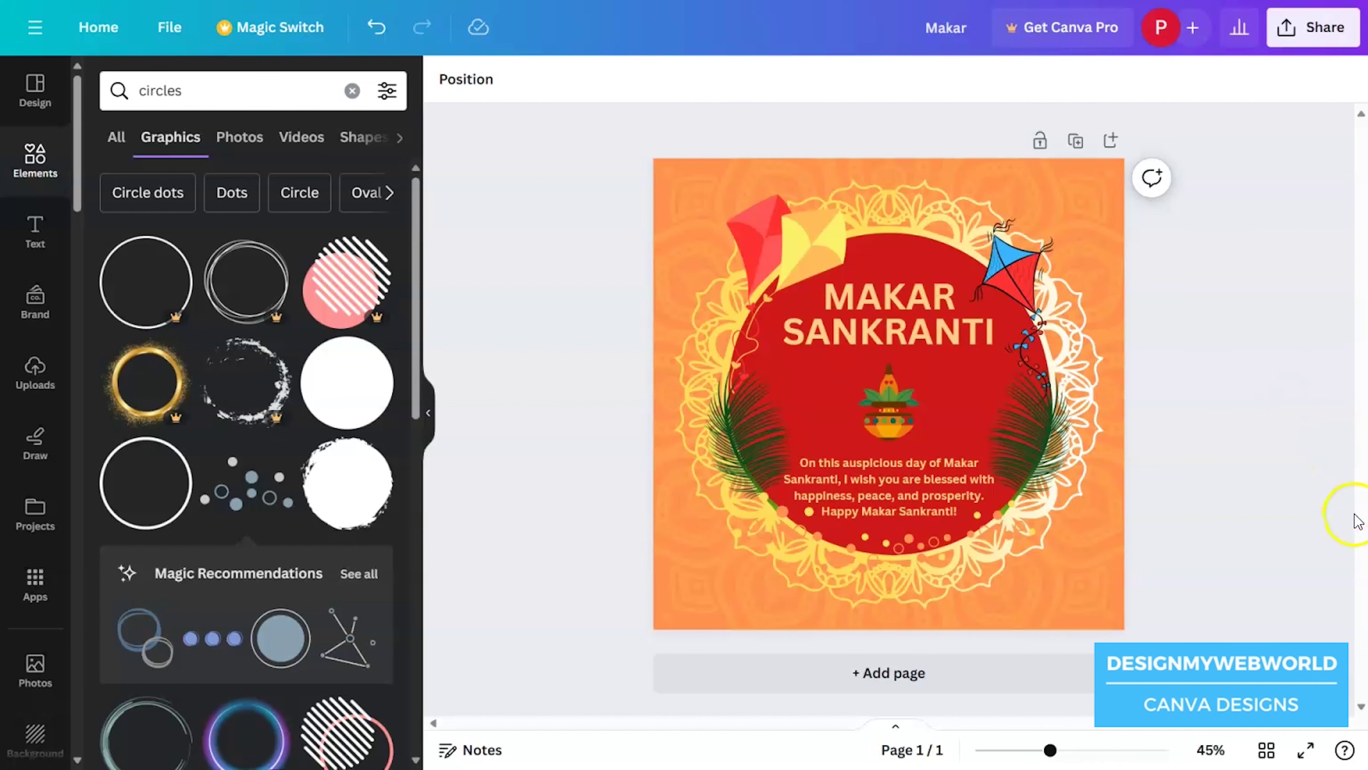
# Recolour one of the two blue tones of the blue-and-red kite yellow, giving its upper section a yellow panel
pyautogui.click(1013, 266)
pyautogui.click(800, 79)
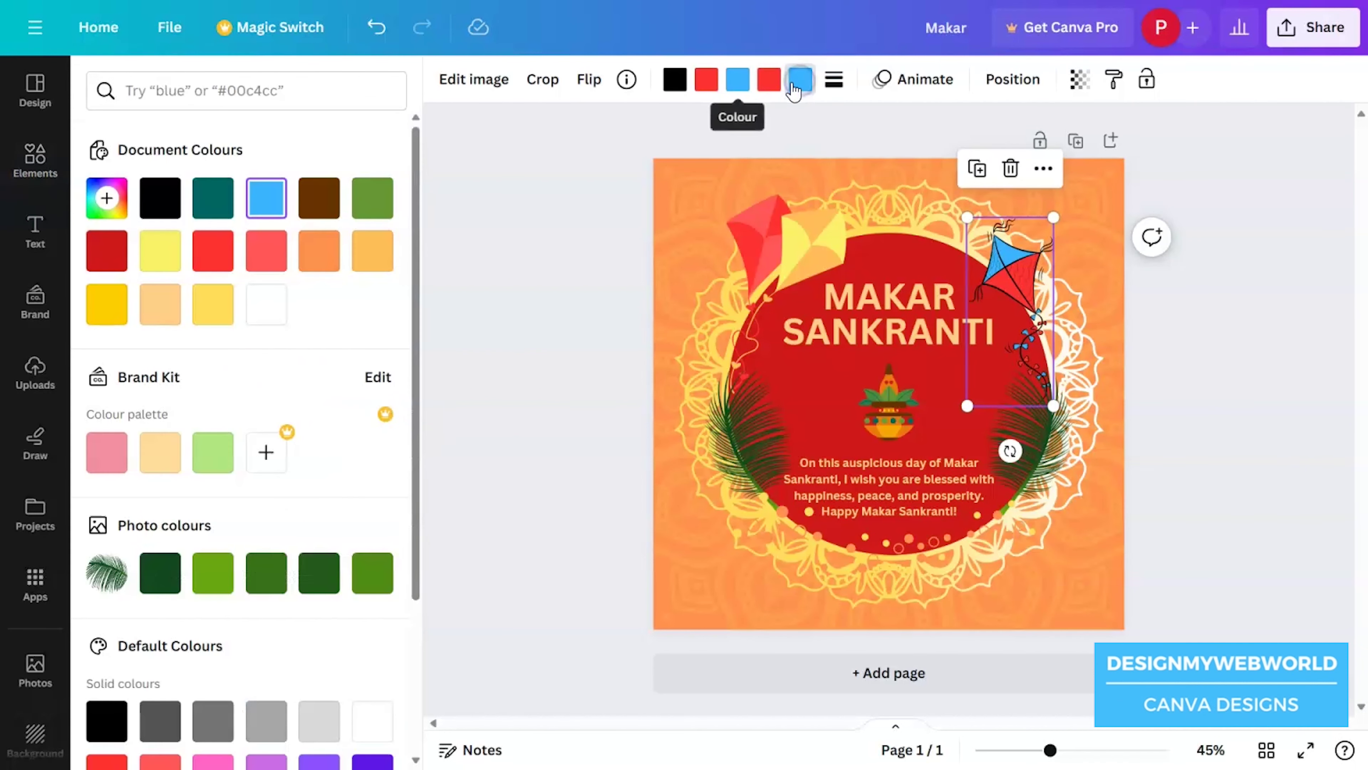
pyautogui.click(213, 250)
pyautogui.click(210, 304)
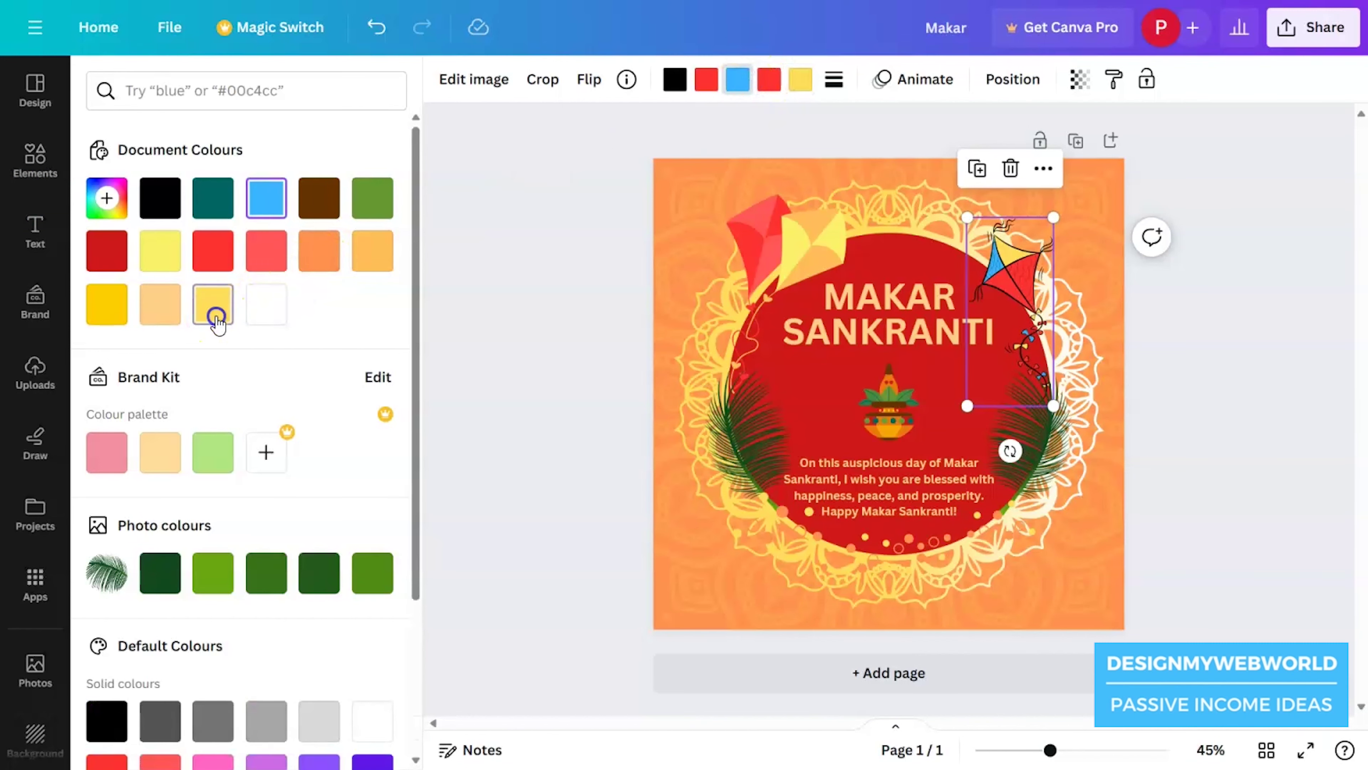
pyautogui.click(1238, 442)
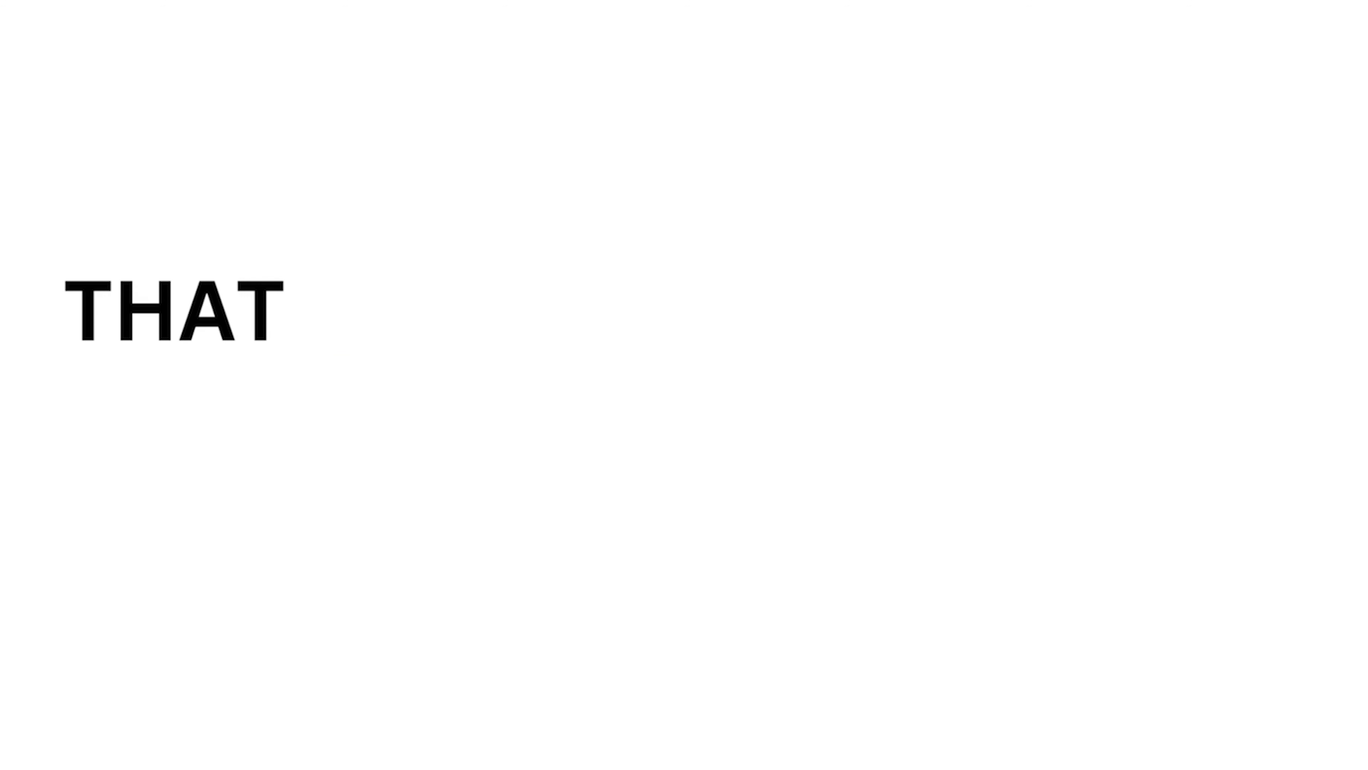